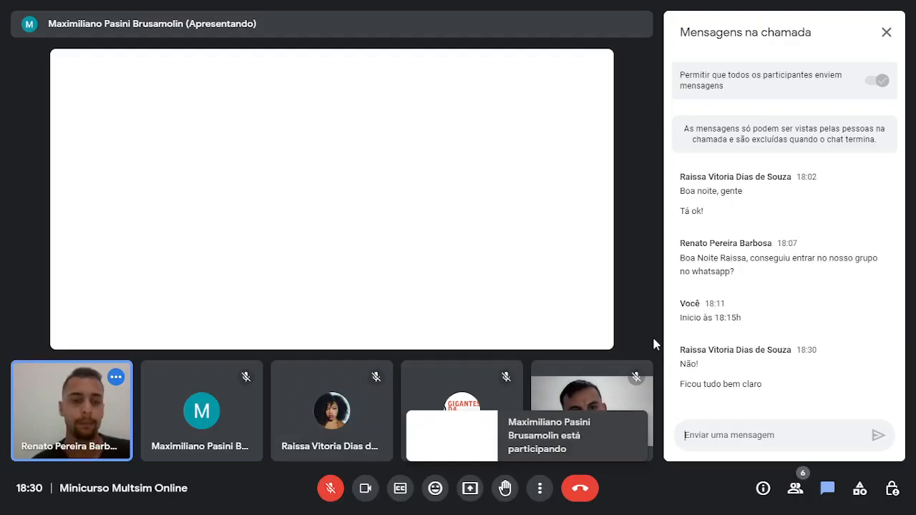
Hide the in-call messages, and unmute the microphone briefly before muting it again.
click(721, 430)
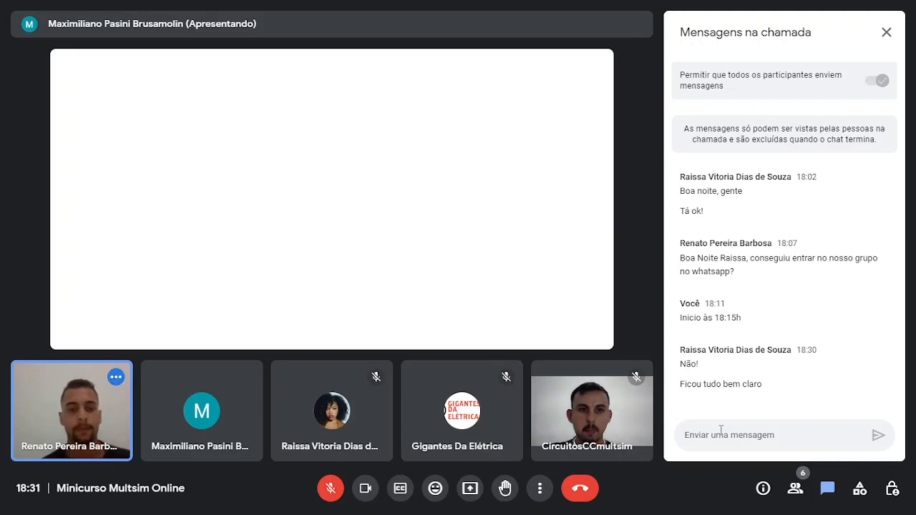
click(828, 488)
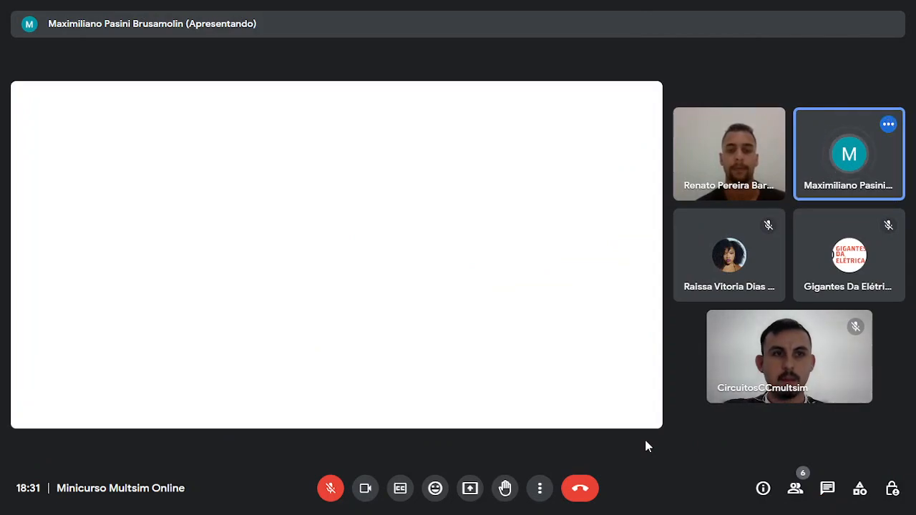
click(329, 490)
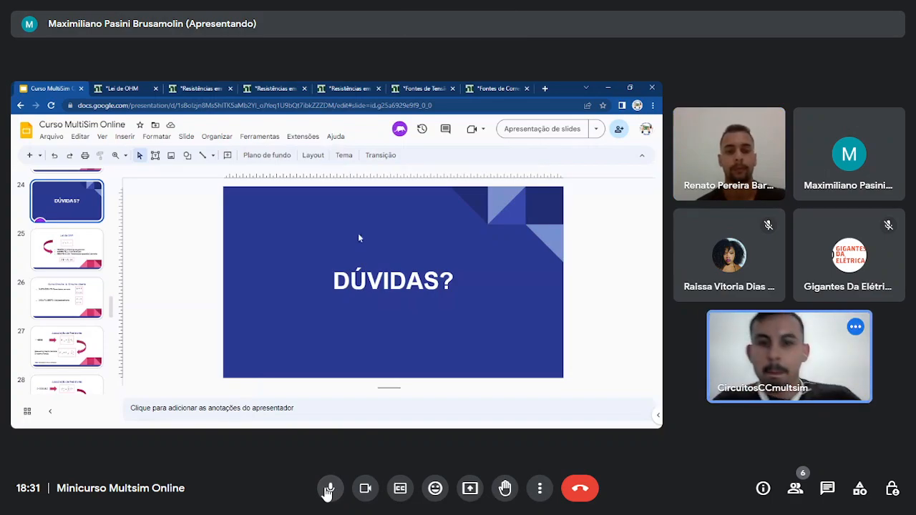
click(330, 489)
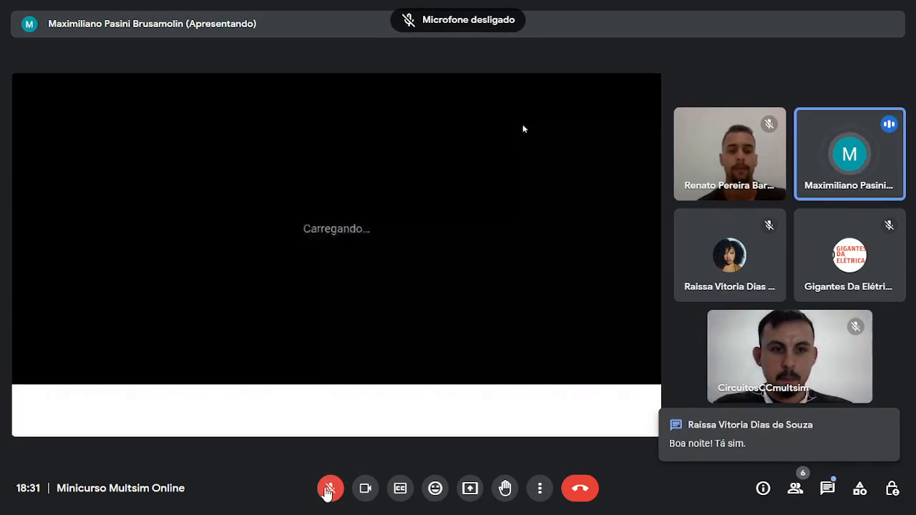
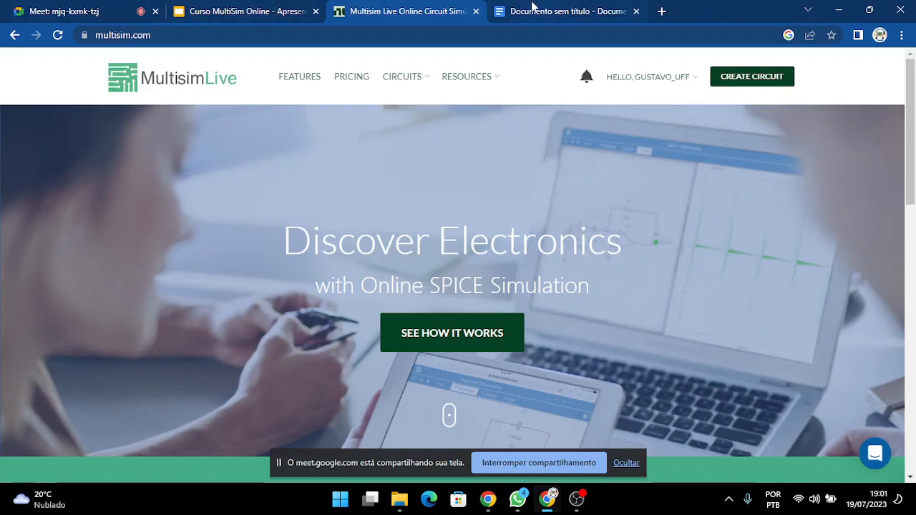
Switch to the Google Meet call, admit the waiting participant, and return to the Multisim Live page.
click(65, 12)
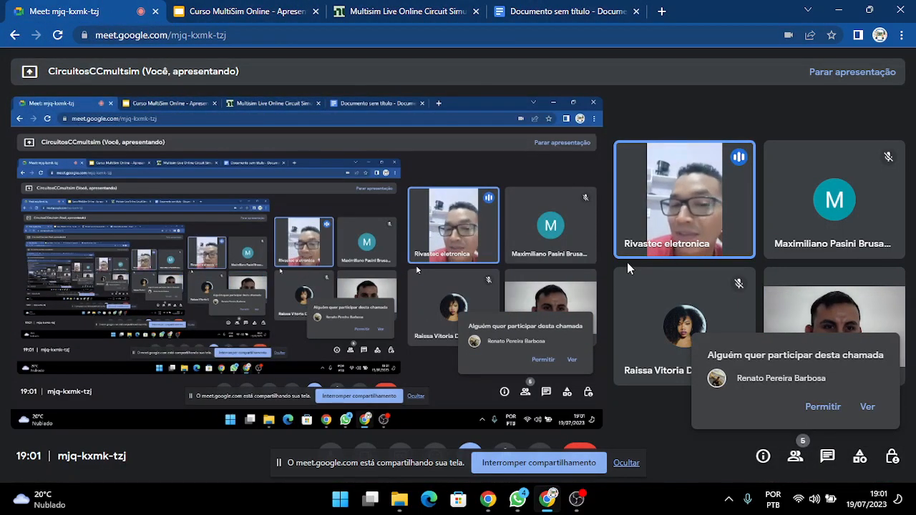
click(822, 407)
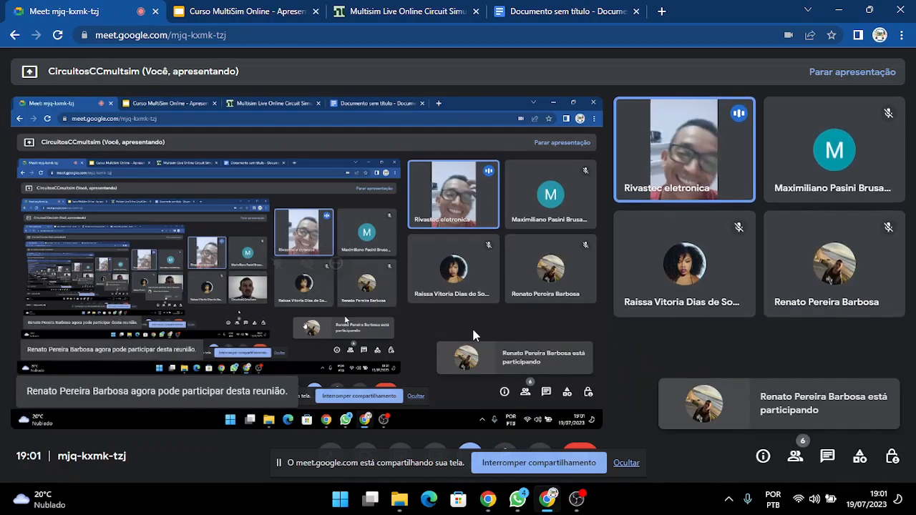
click(401, 12)
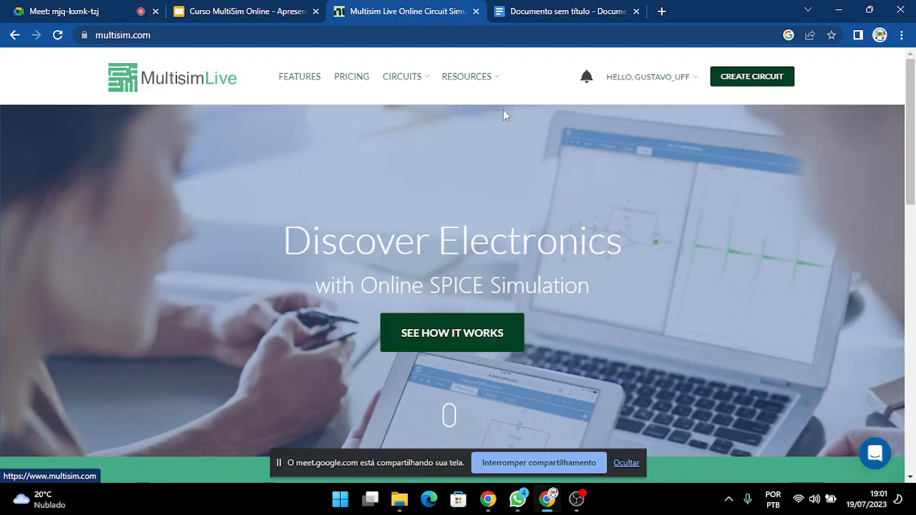
Search the web for "mulstim online" in a new tab, open Multisim's Online simulator result, and close the old Multisim tab.
click(660, 12)
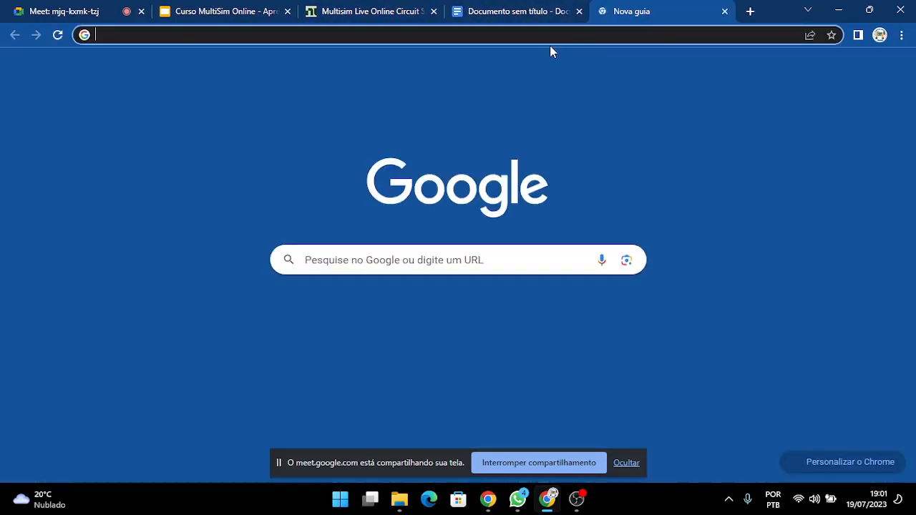
click(523, 35)
text(muls)
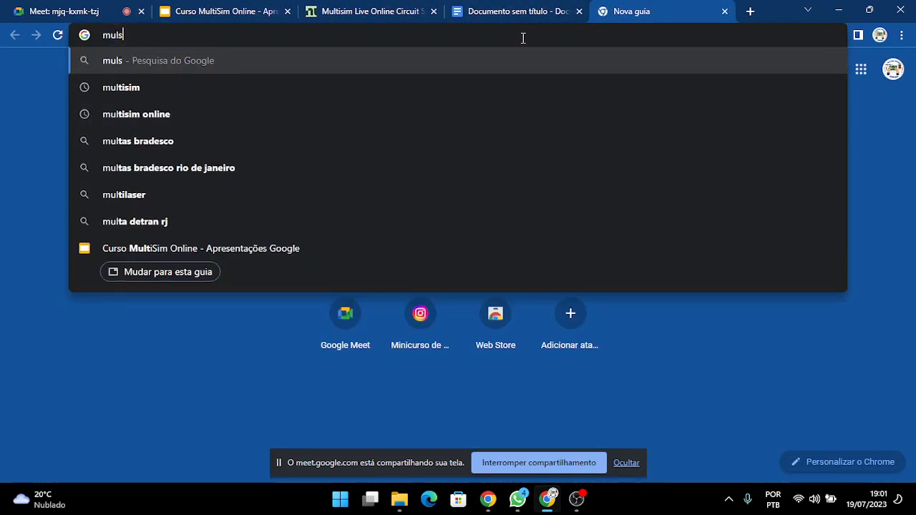
text(tim online)
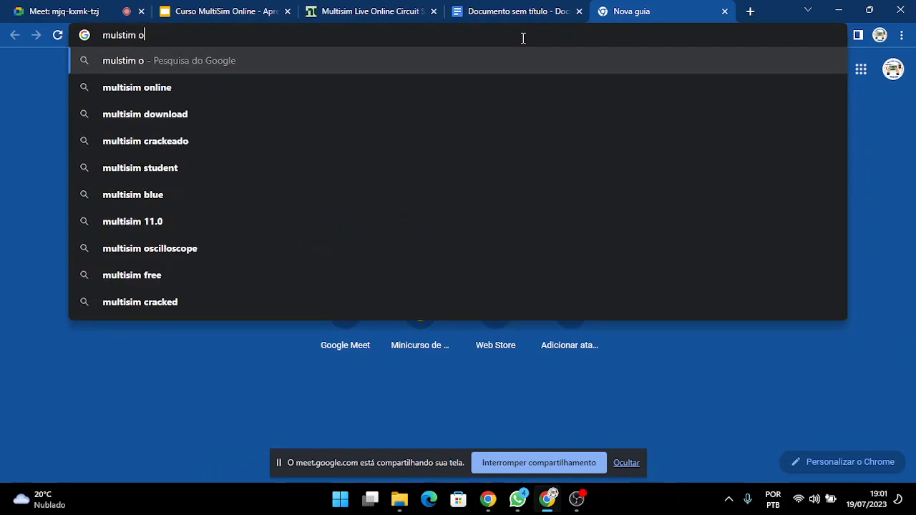
key(Return)
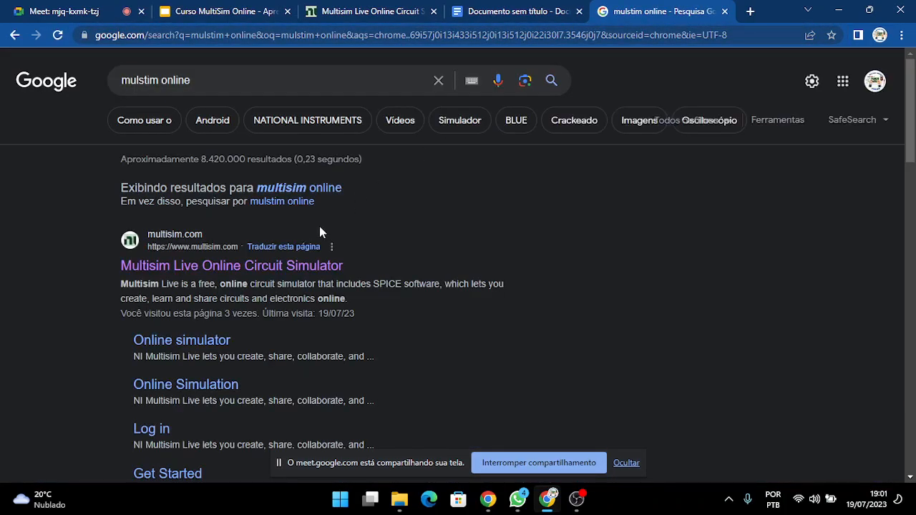
scroll(164, 265, down, 1)
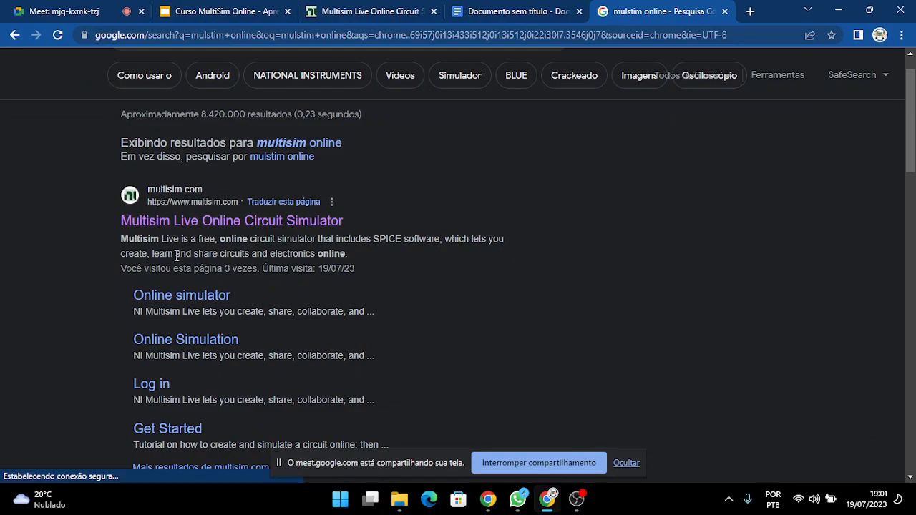
click(433, 10)
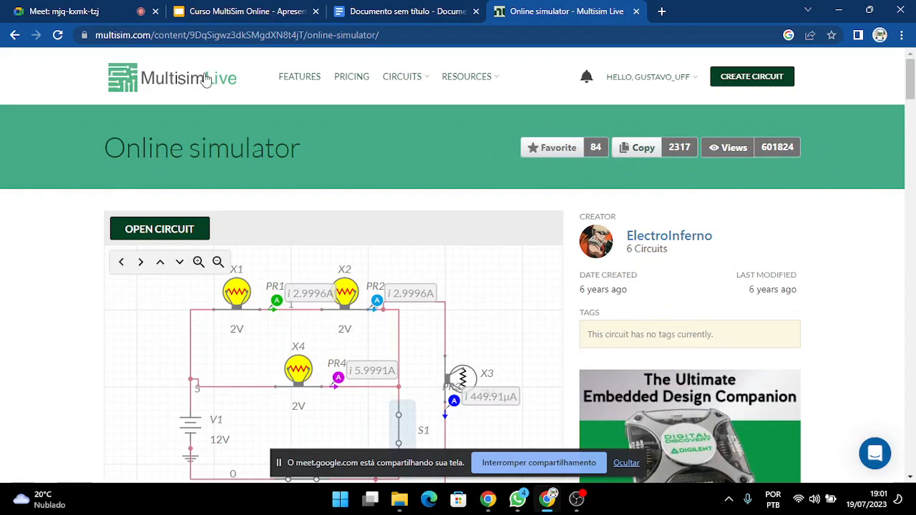
Examine the circuit preview and details on the Online simulator page.
scroll(481, 268, down, 1)
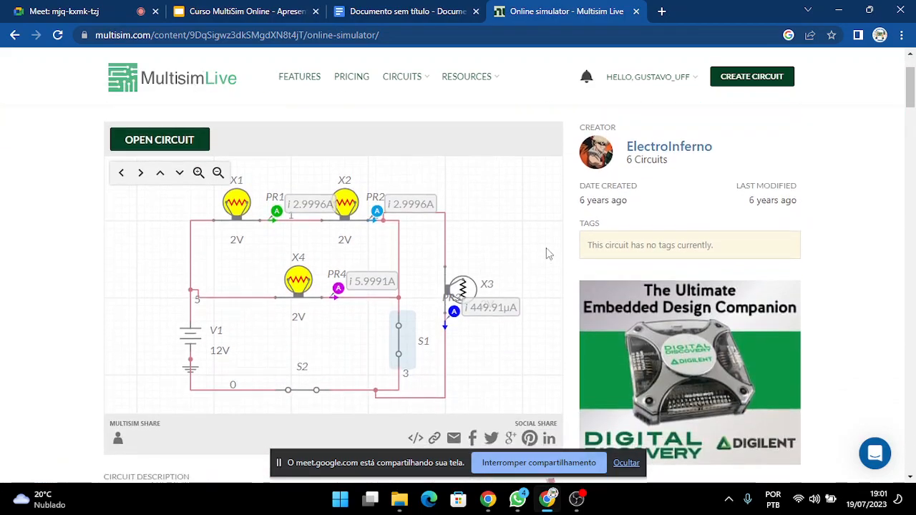
scroll(546, 247, up, 1)
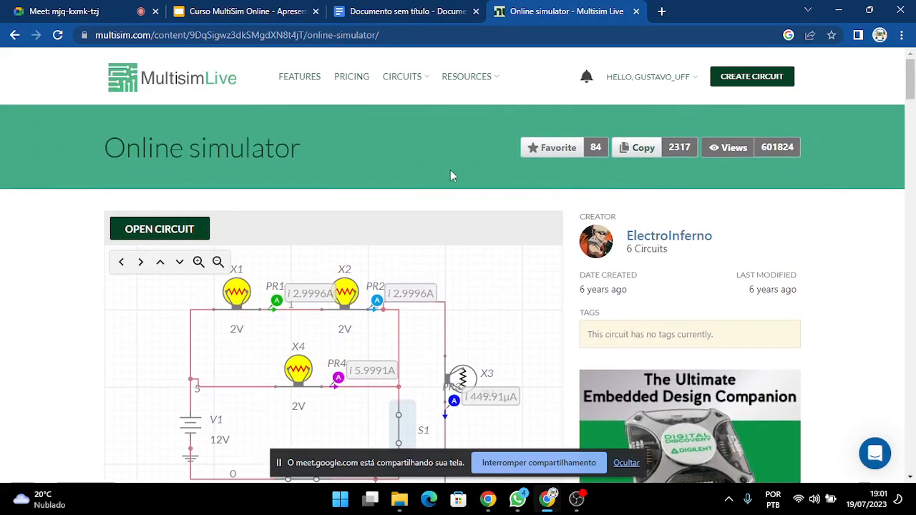
scroll(499, 184, down, 1)
scroll(499, 185, up, 1)
scroll(490, 199, down, 2)
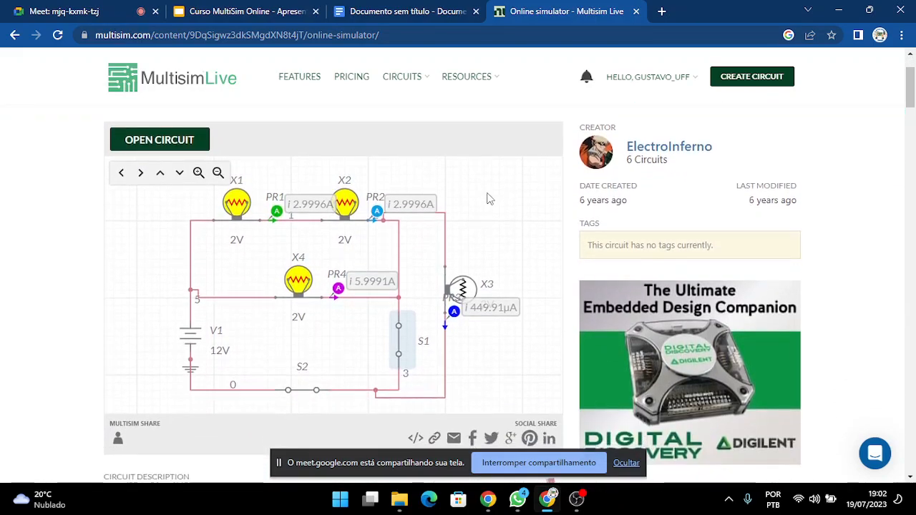
scroll(494, 204, up, 2)
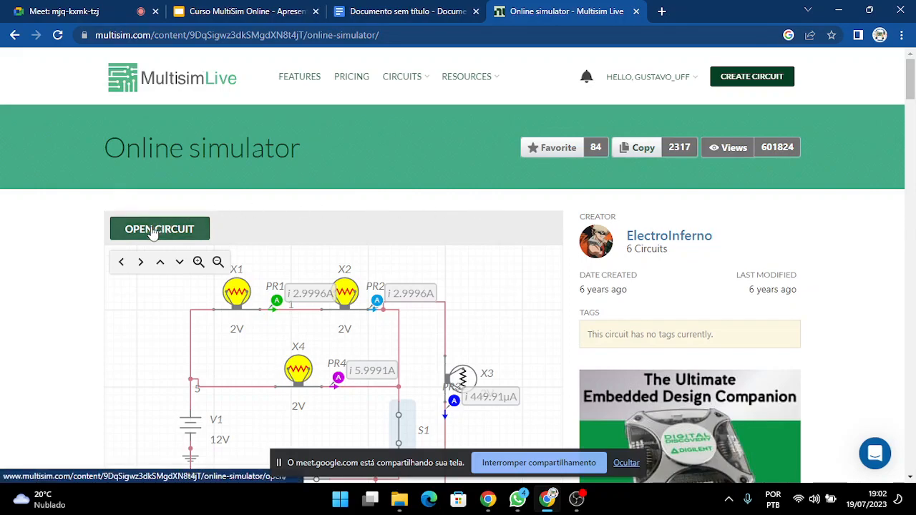
scroll(544, 319, down, 1)
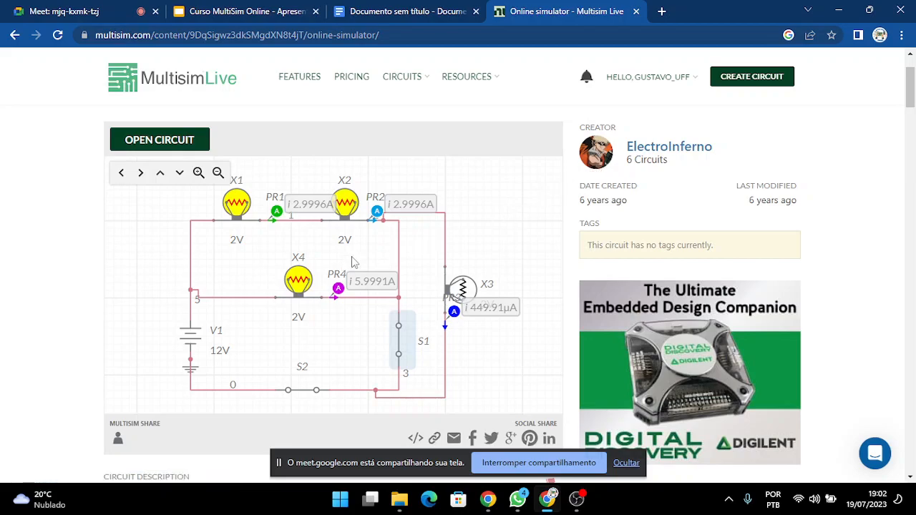
Open the Online simulator circuit in the editor and hide the graph so only the schematic is displayed.
click(170, 134)
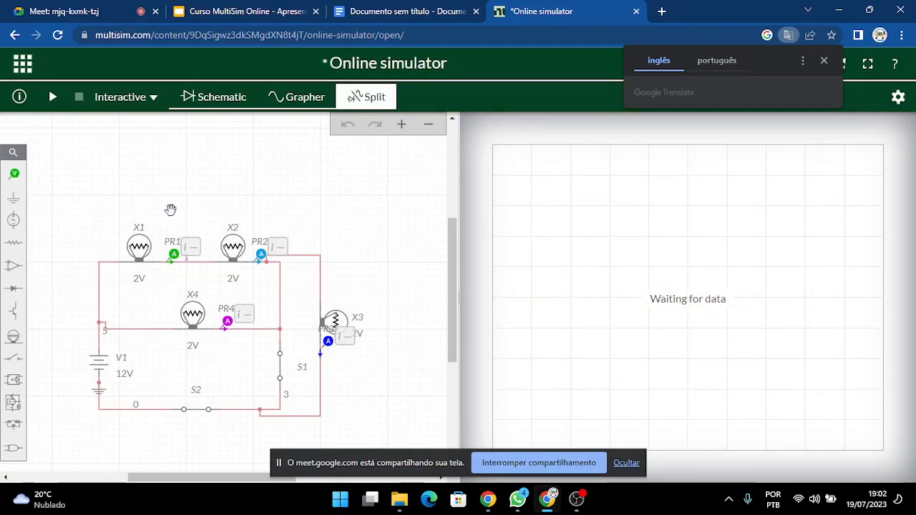
scroll(389, 288, down, 1)
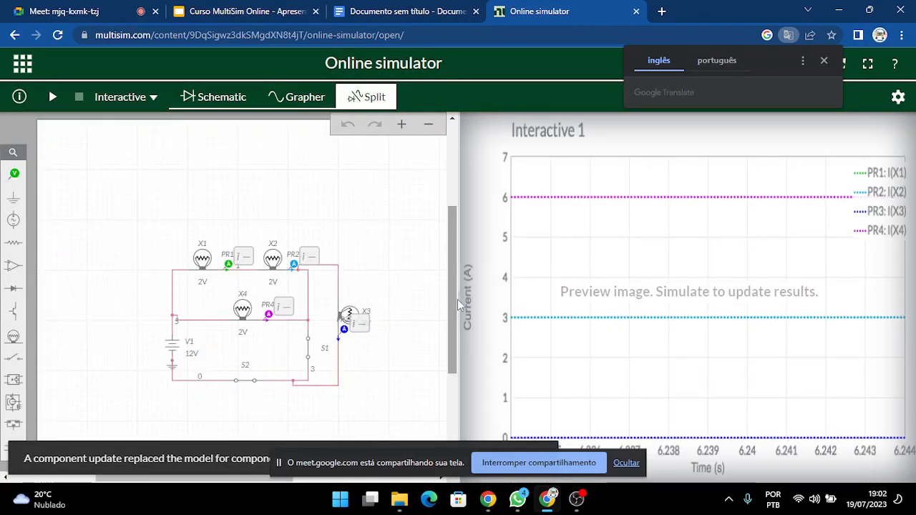
scroll(452, 302, up, 1)
click(464, 306)
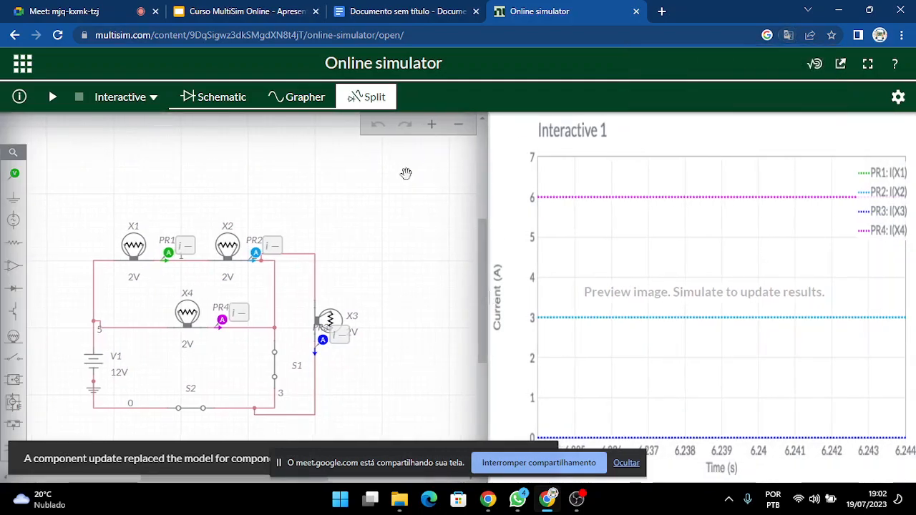
scroll(499, 266, down, 1)
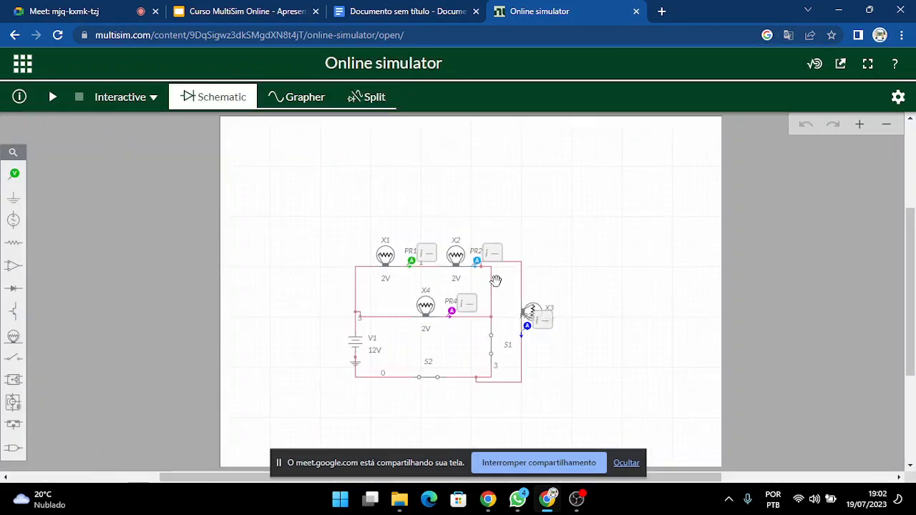
scroll(499, 286, up, 2)
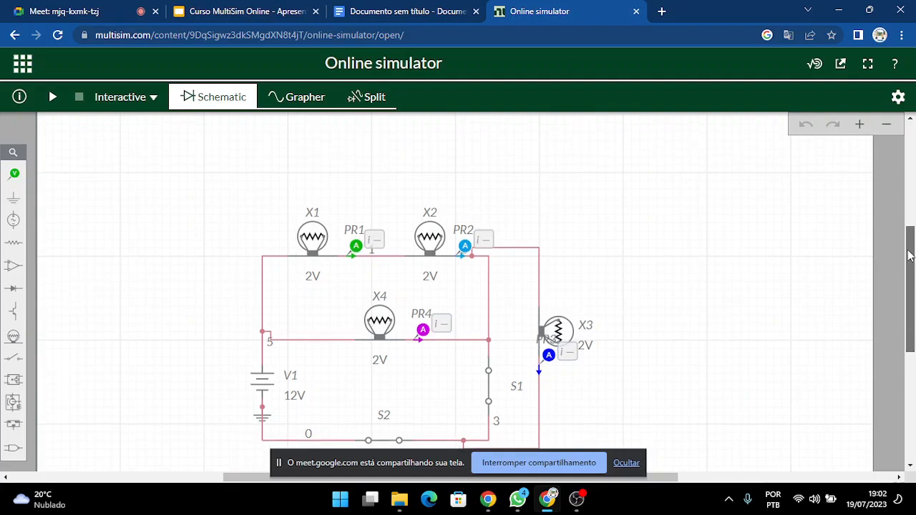
scroll(461, 237, down, 2)
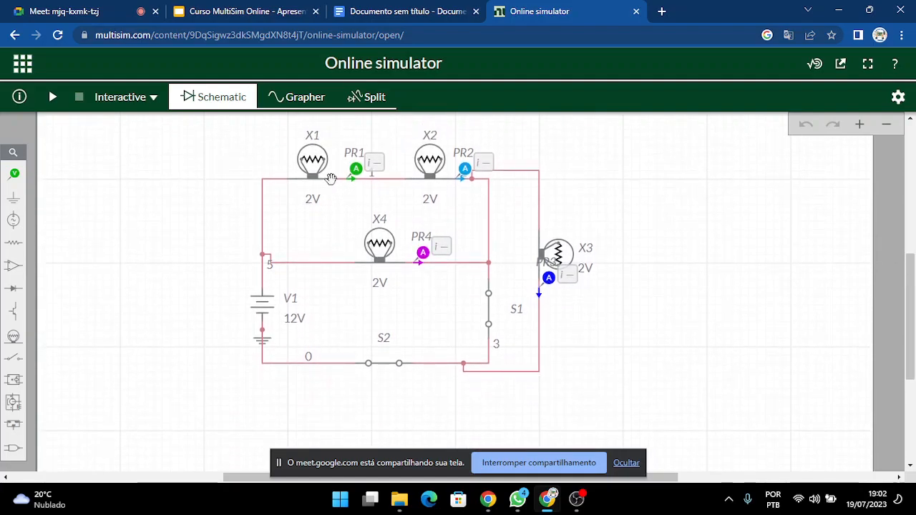
Select the whole sample circuit in the schematic and delete it.
click(331, 179)
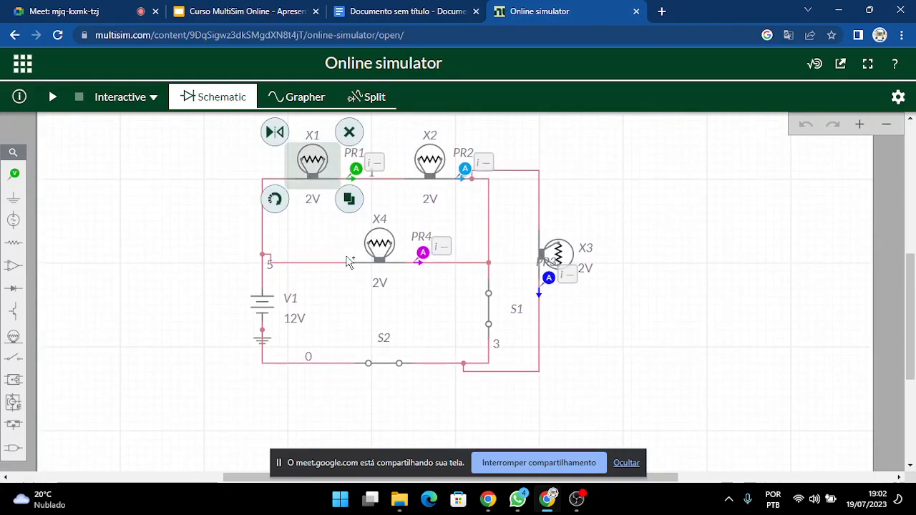
key(ctrl+a)
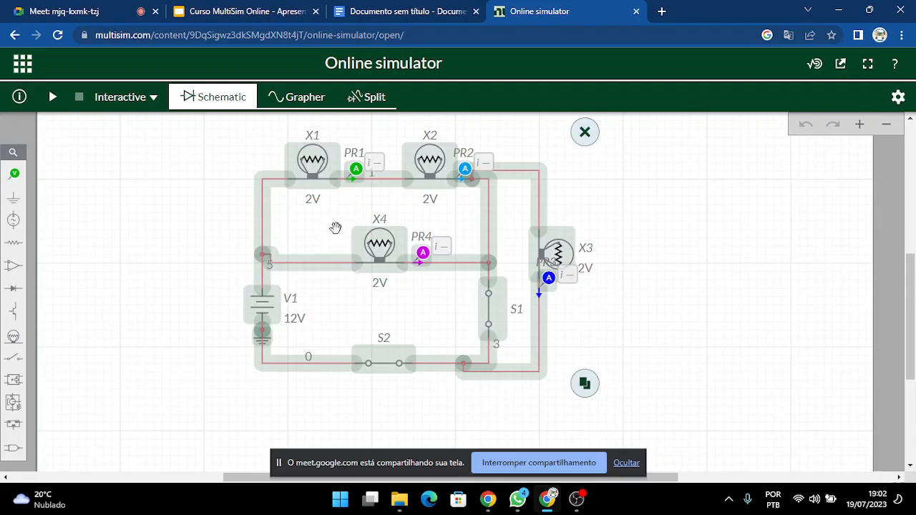
key(Delete)
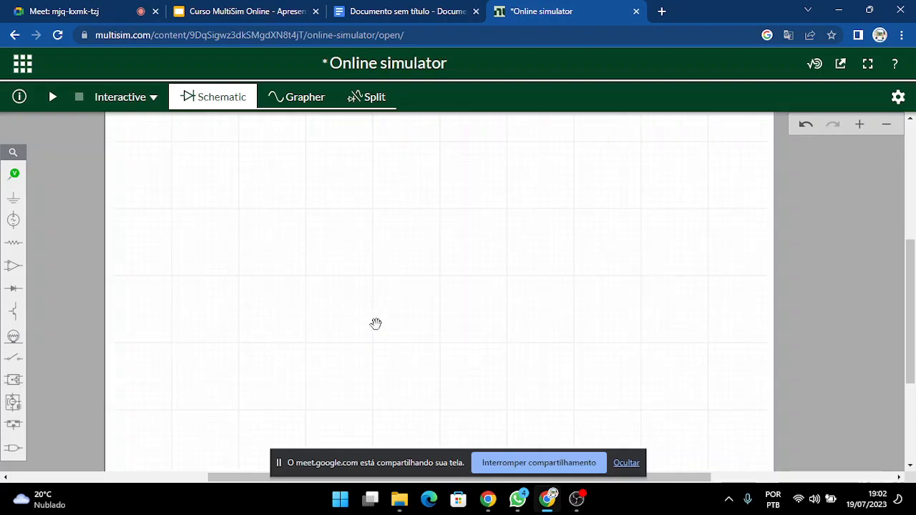
drag(898, 281, 910, 279)
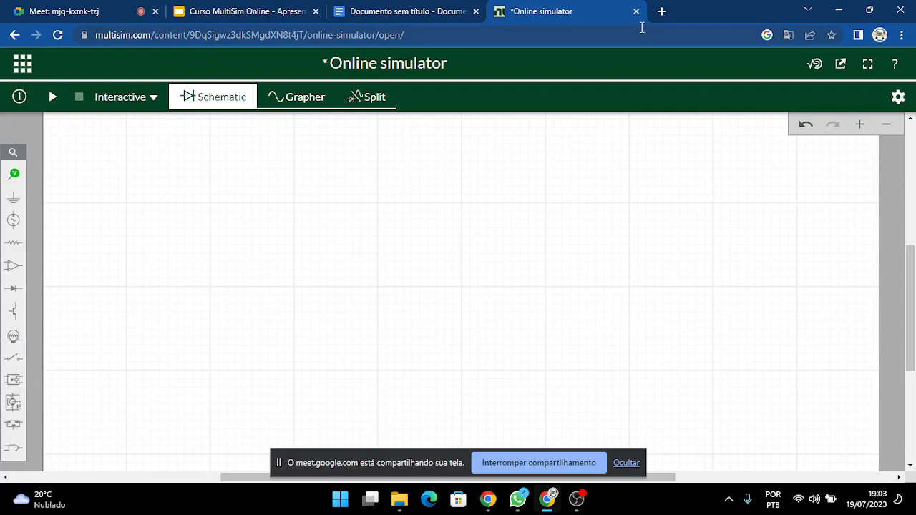
Close the emptied circuit's tab and reopen the Online simulator page through a "multisim online" search in a new tab.
click(637, 12)
click(511, 111)
click(503, 12)
click(520, 33)
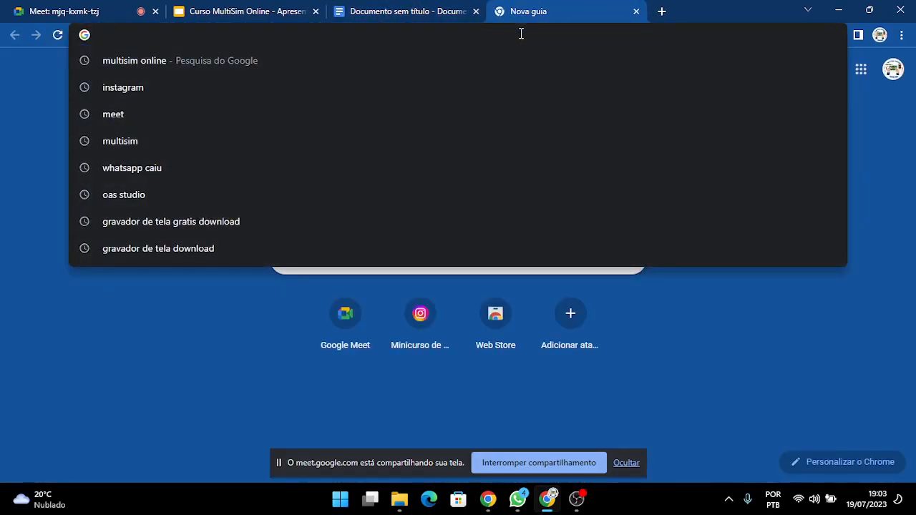
click(475, 65)
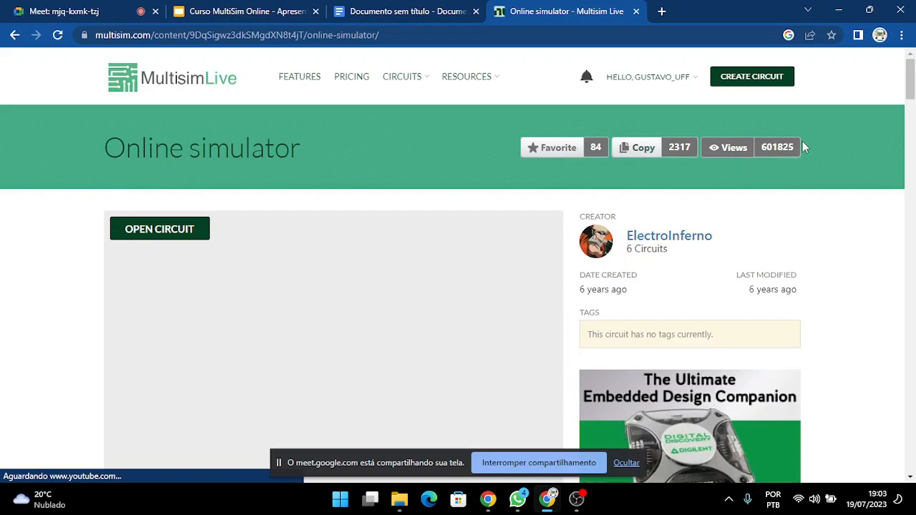
Create a new blank circuit and look at the Passive component group.
click(753, 79)
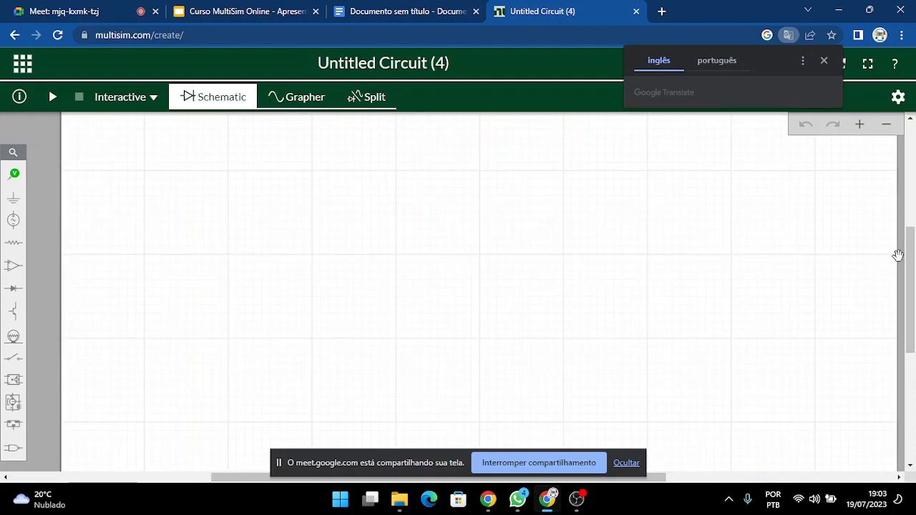
mouse_move(911, 270)
mouse_down()
mouse_move(911, 249)
mouse_move(911, 262)
mouse_up()
drag(912, 262, 910, 279)
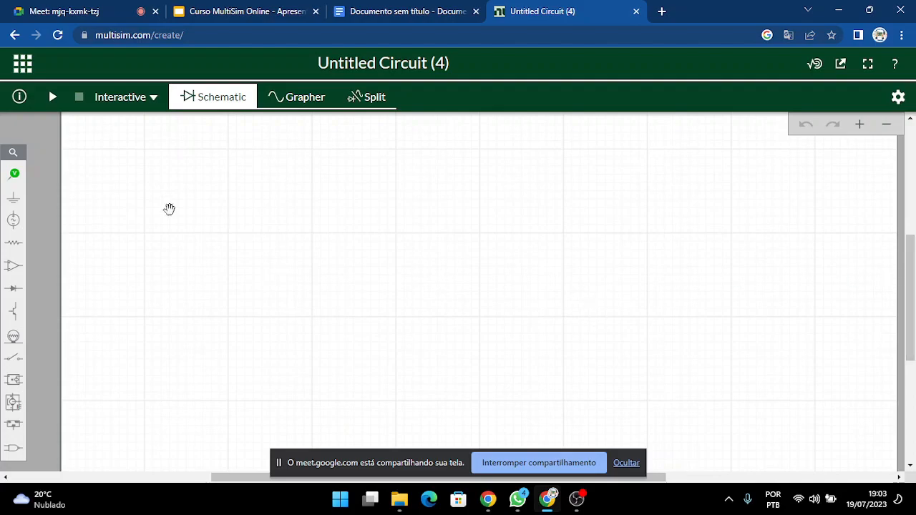
click(22, 247)
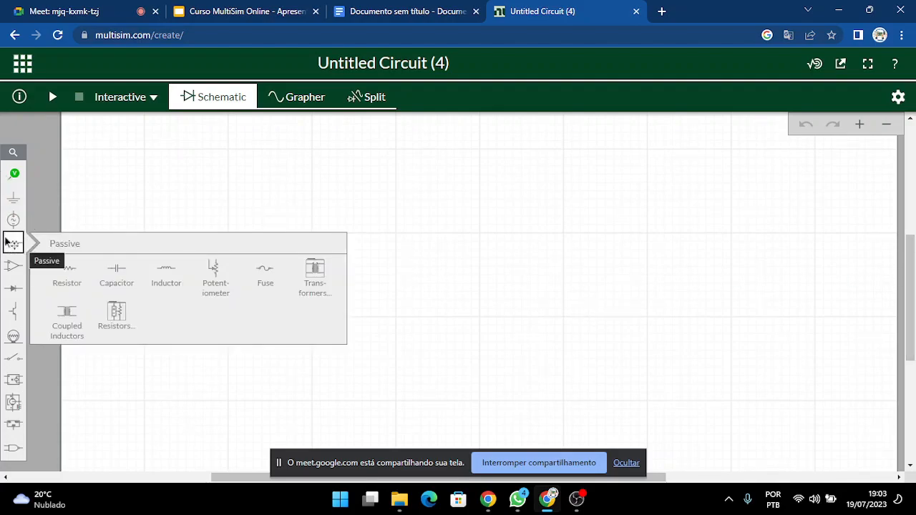
click(52, 175)
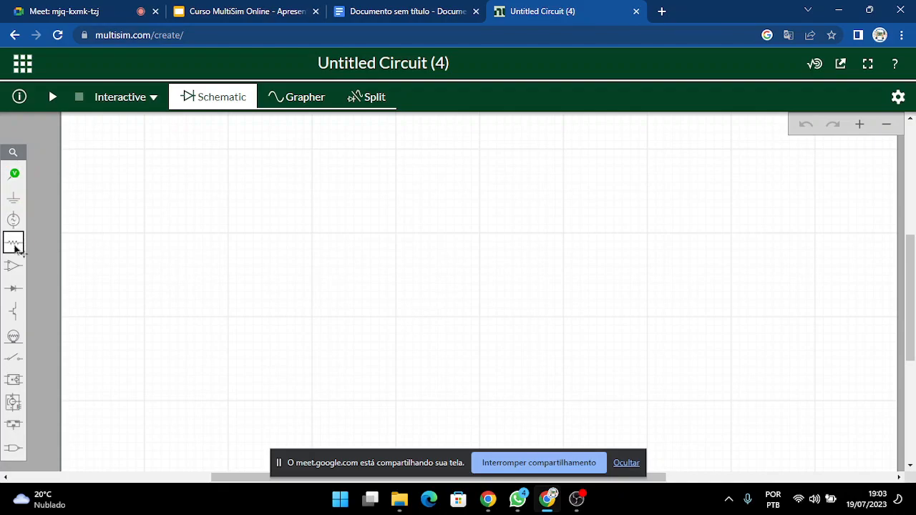
Place a resistor near the middle of the blank schematic, rotate it to vertical and shift it slightly downward.
click(15, 245)
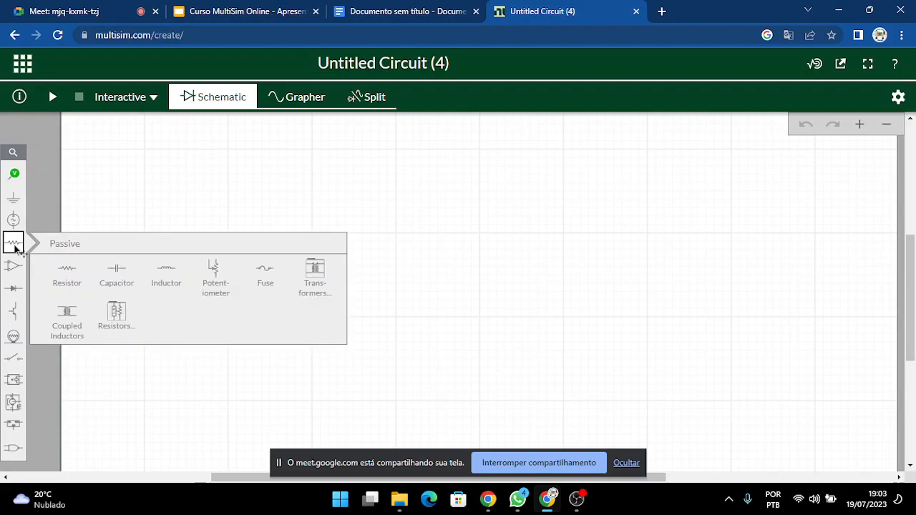
click(65, 284)
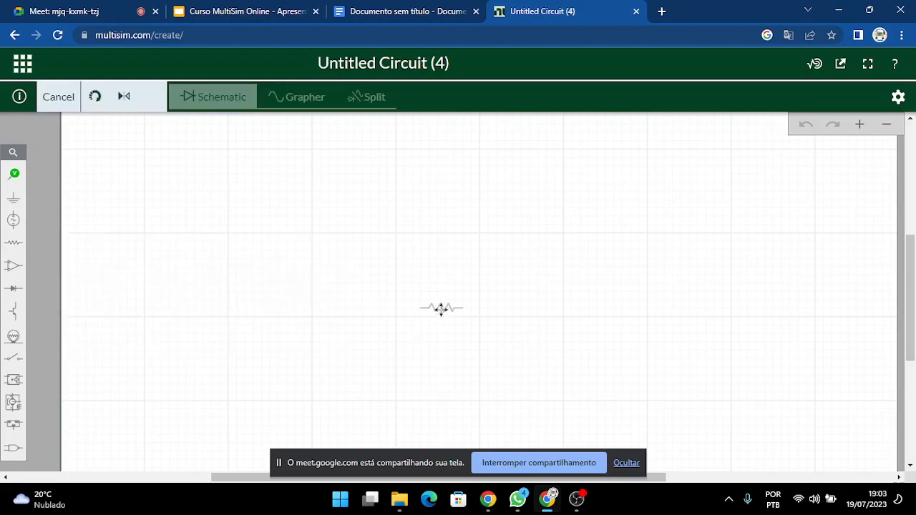
click(476, 283)
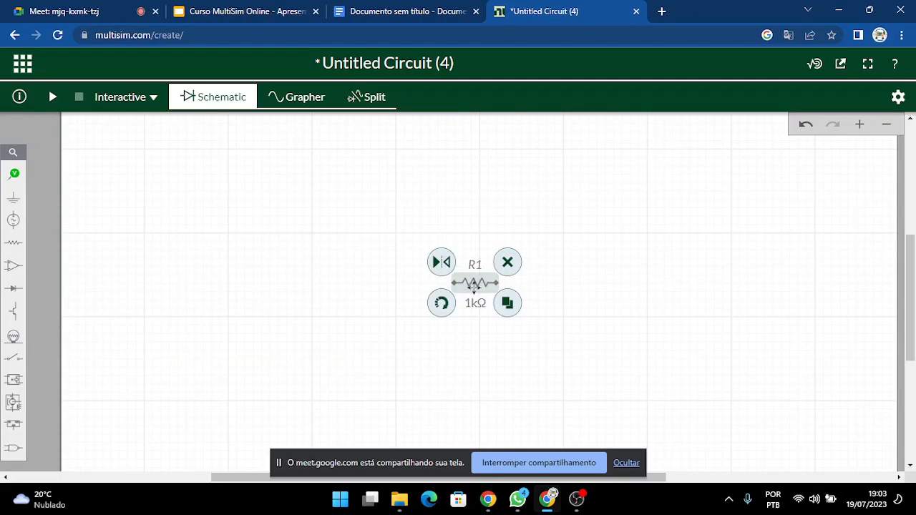
click(441, 302)
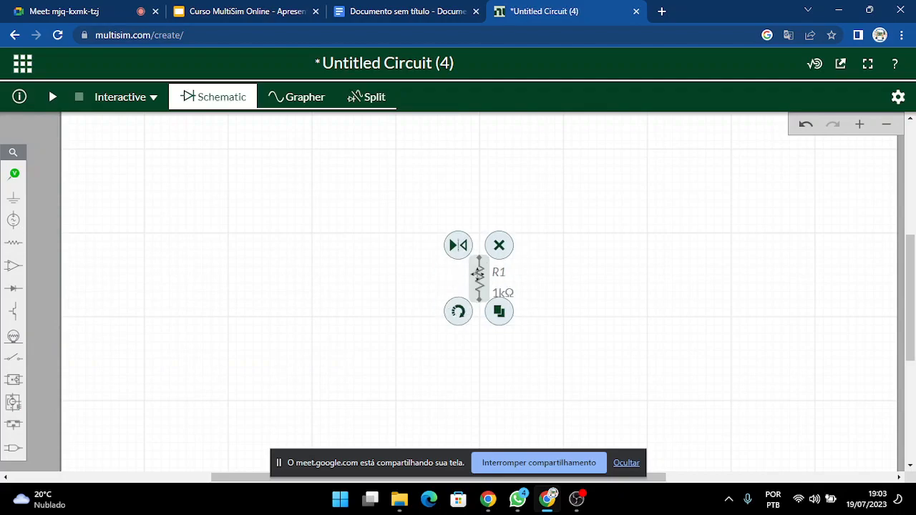
drag(478, 273, 481, 289)
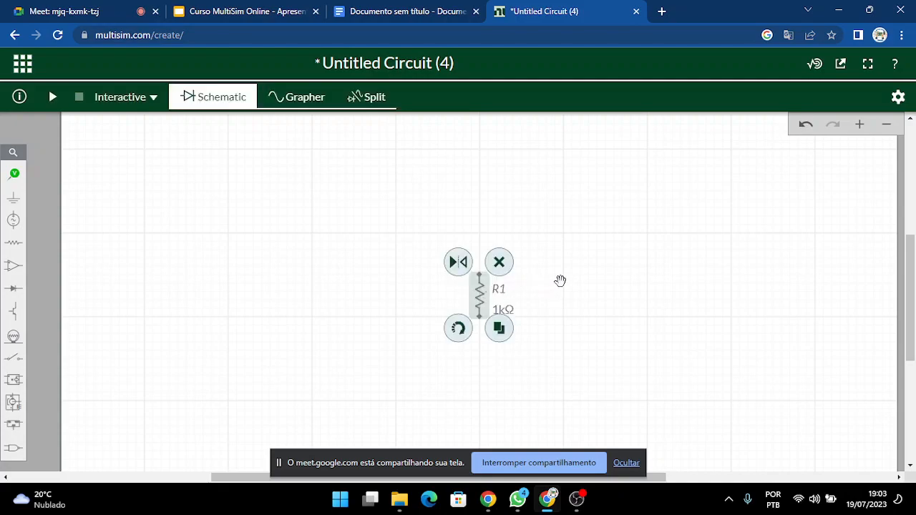
Duplicate the vertical resistor and place the copy to its right at the same height.
click(482, 299)
click(499, 329)
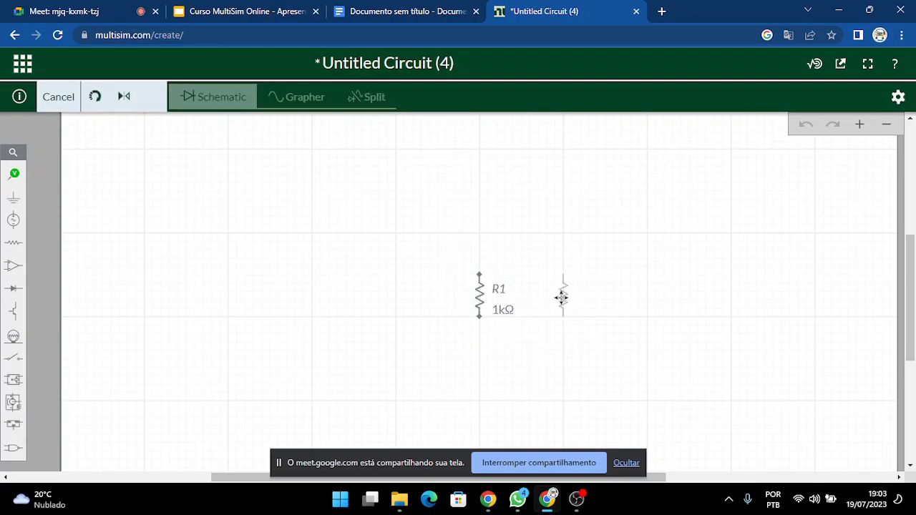
click(563, 295)
click(438, 353)
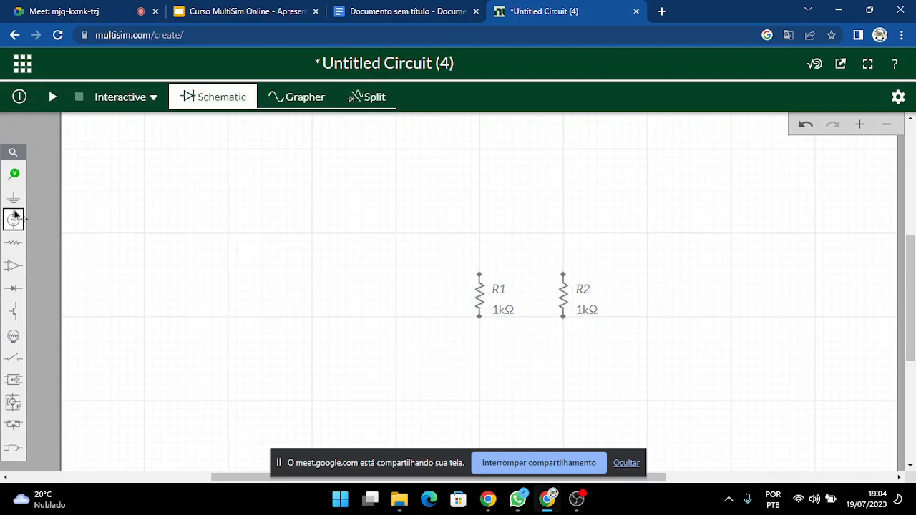
Place a DC Voltage (VCC) source to the left of resistor R1.
click(13, 220)
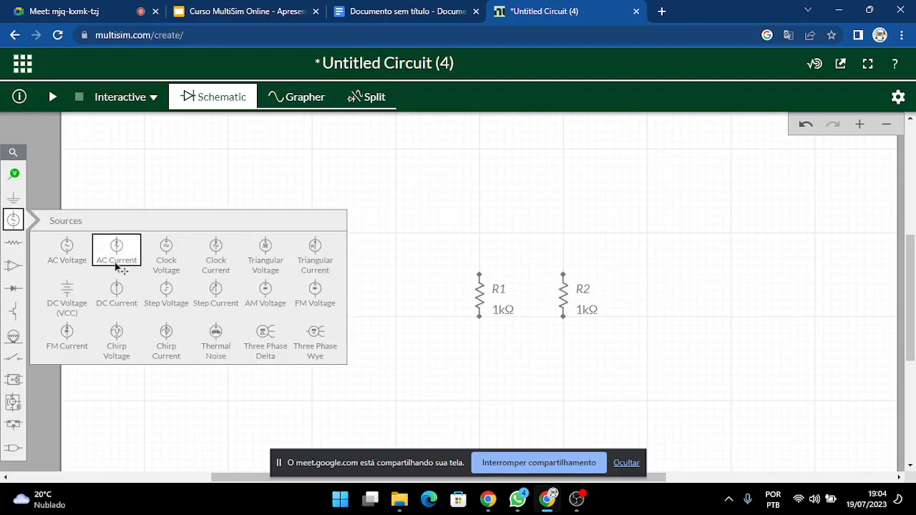
click(47, 295)
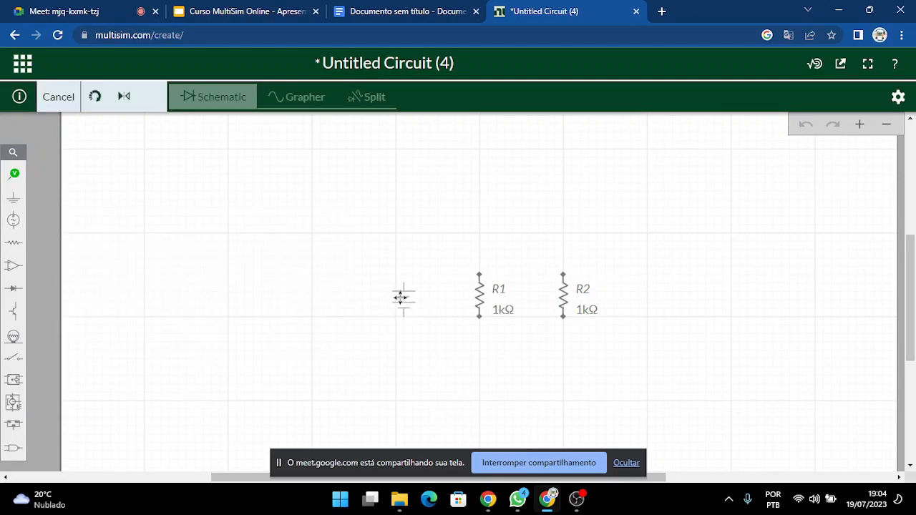
click(399, 298)
click(453, 377)
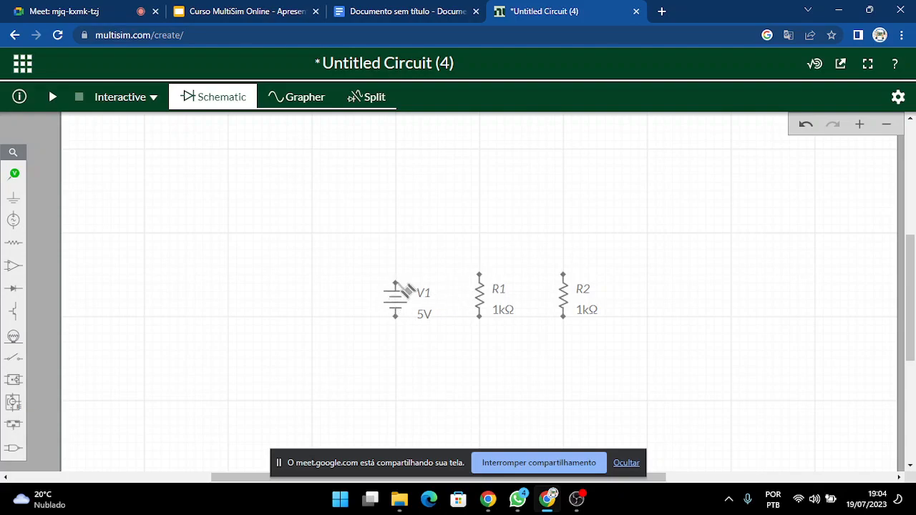
Wire the upper terminal of source V1 to the upper ends of resistors R1 and R2.
click(400, 285)
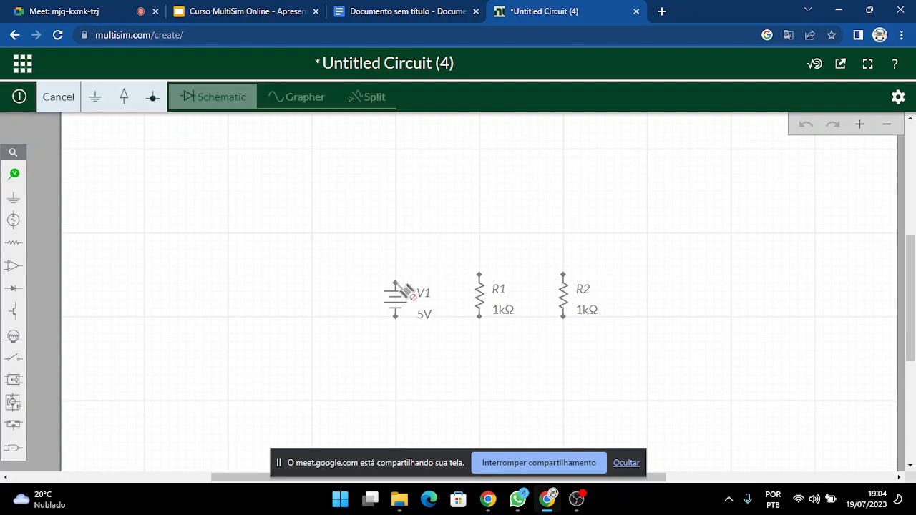
click(480, 274)
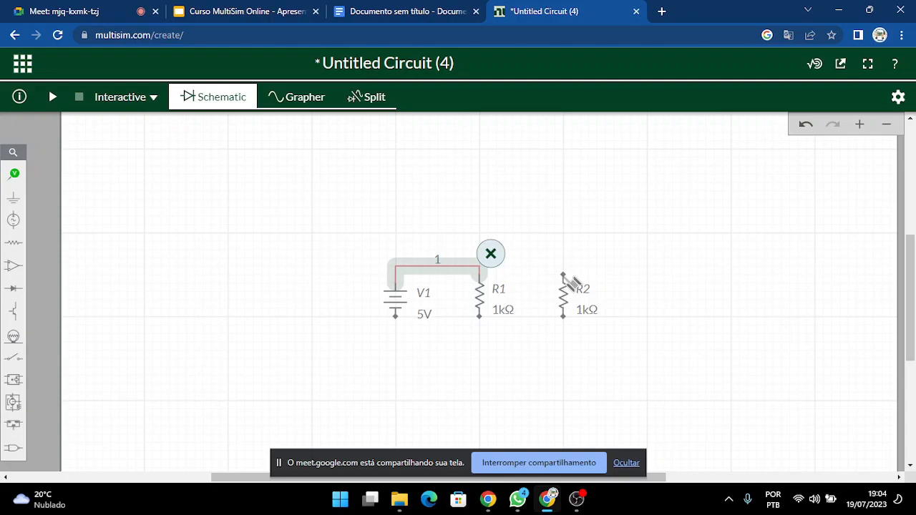
click(564, 276)
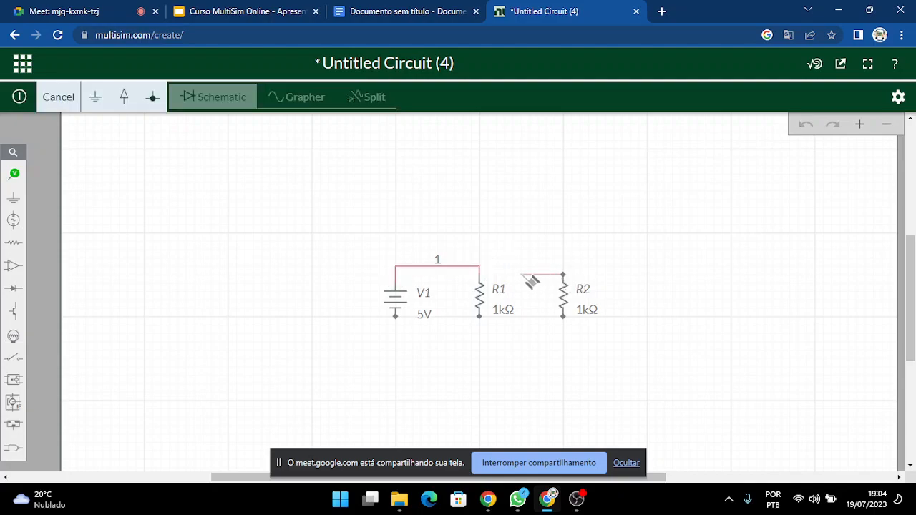
click(479, 267)
Wire the lower terminal of source V1 to the lower ends of resistors R1 and R2.
click(399, 320)
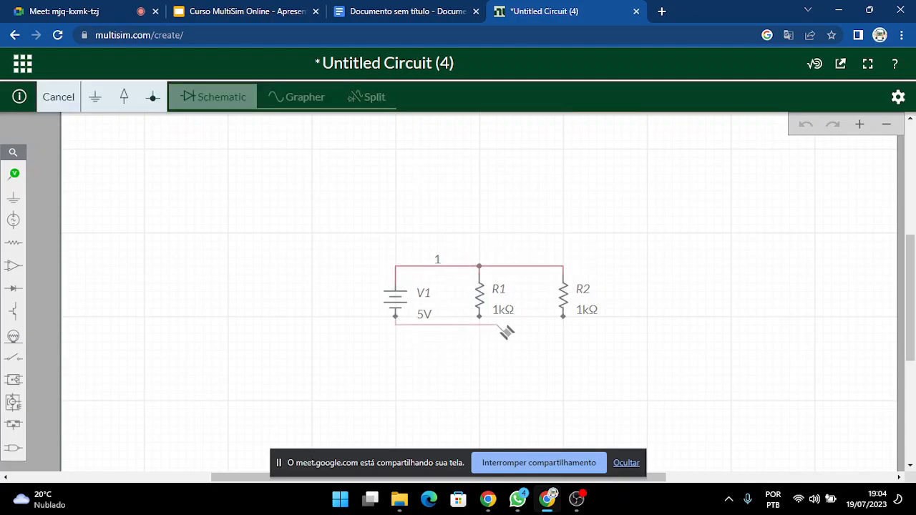
click(480, 317)
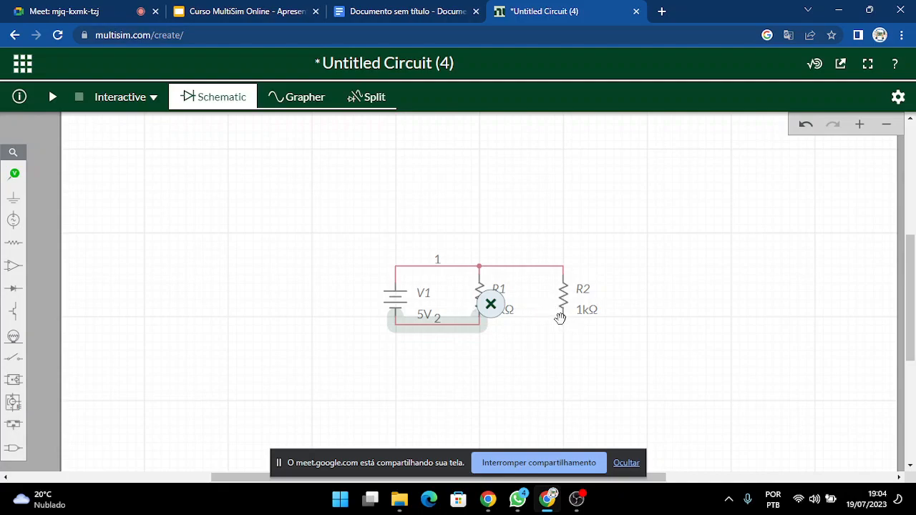
click(563, 317)
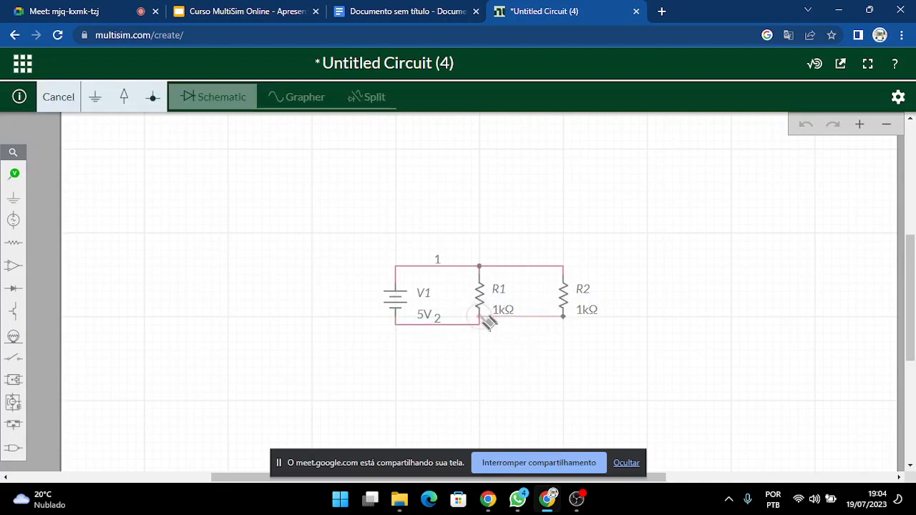
click(481, 318)
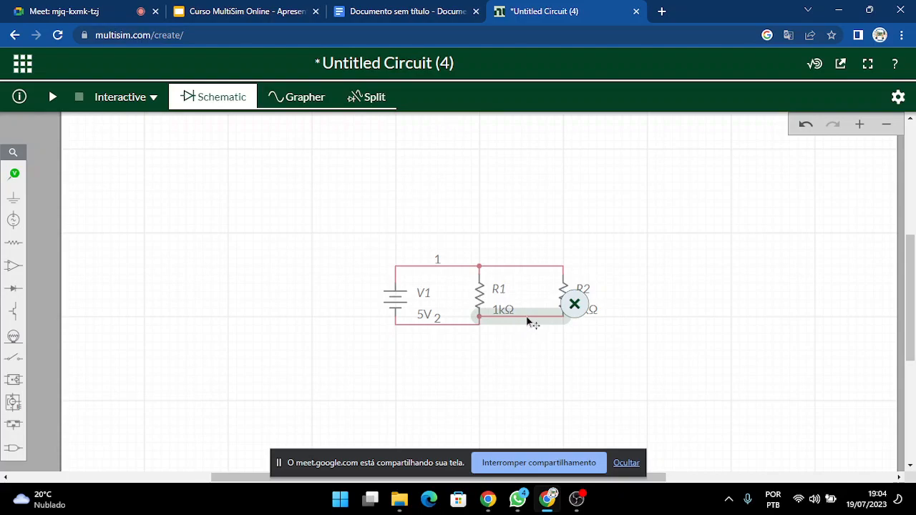
Move the lower wires further down and the upper wires further up to enlarge the parallel circuit's loops.
drag(528, 329, 526, 373)
drag(437, 329, 432, 373)
drag(445, 226, 447, 216)
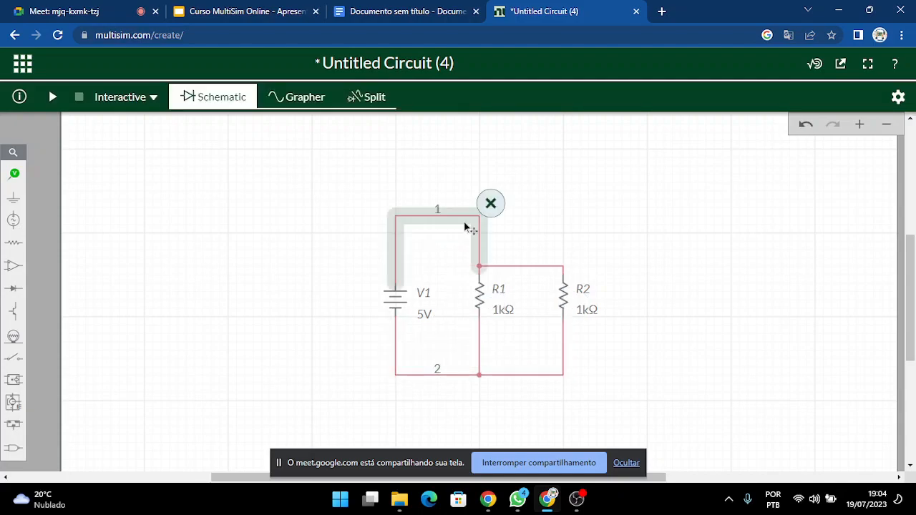
drag(537, 267, 571, 228)
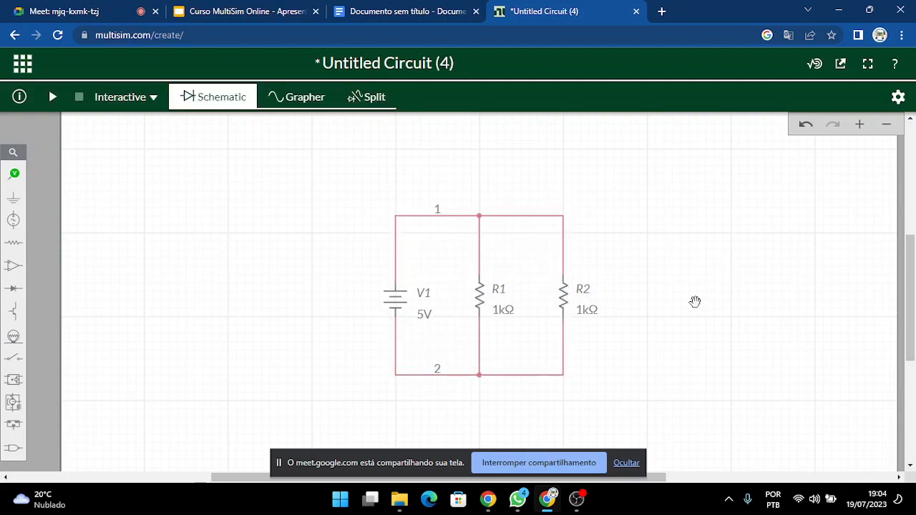
Set the DC voltage of source V1 to 10 V.
scroll(669, 323, down, 1)
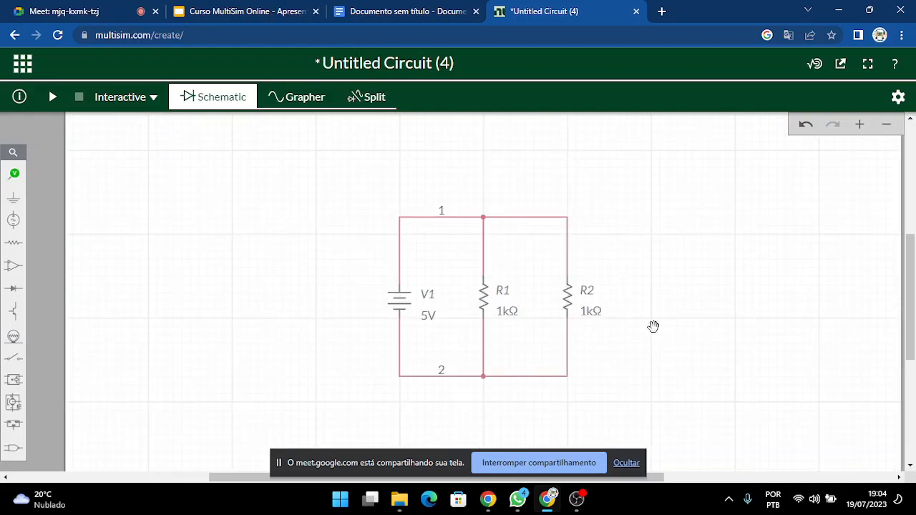
scroll(651, 327, up, 2)
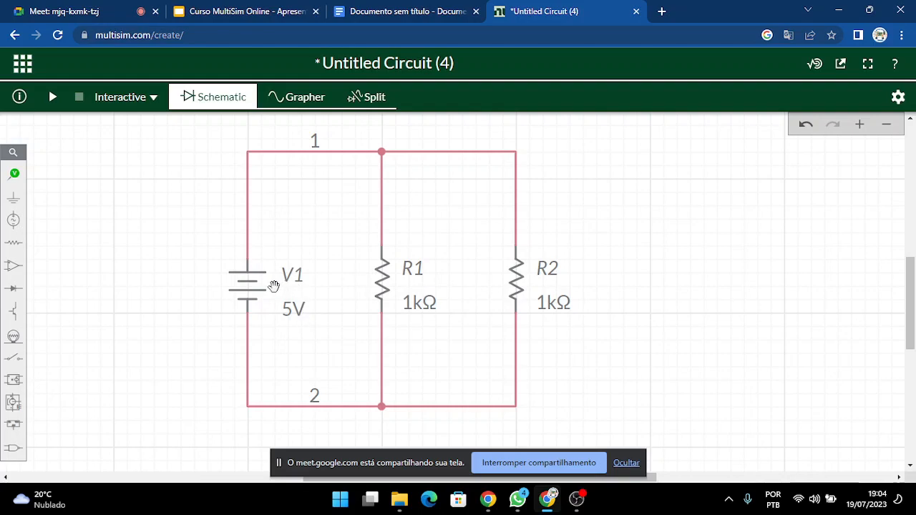
click(264, 287)
double_click(260, 289)
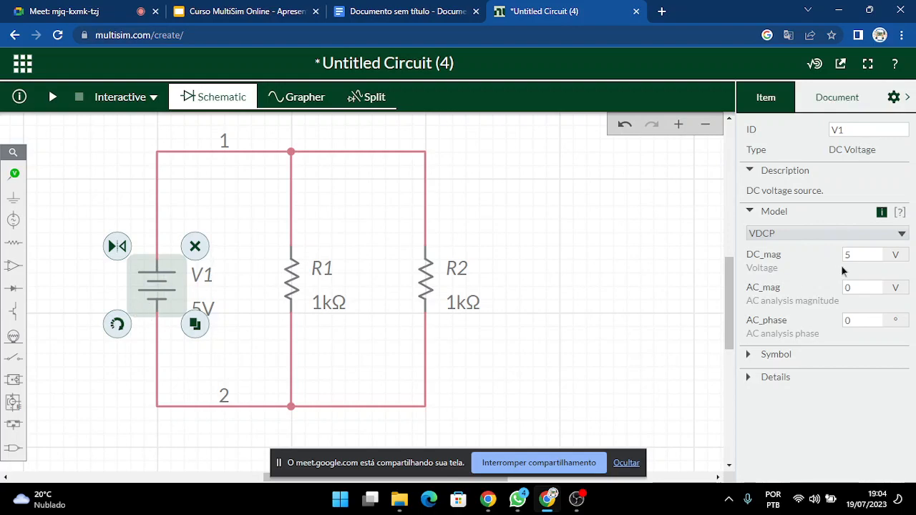
click(865, 256)
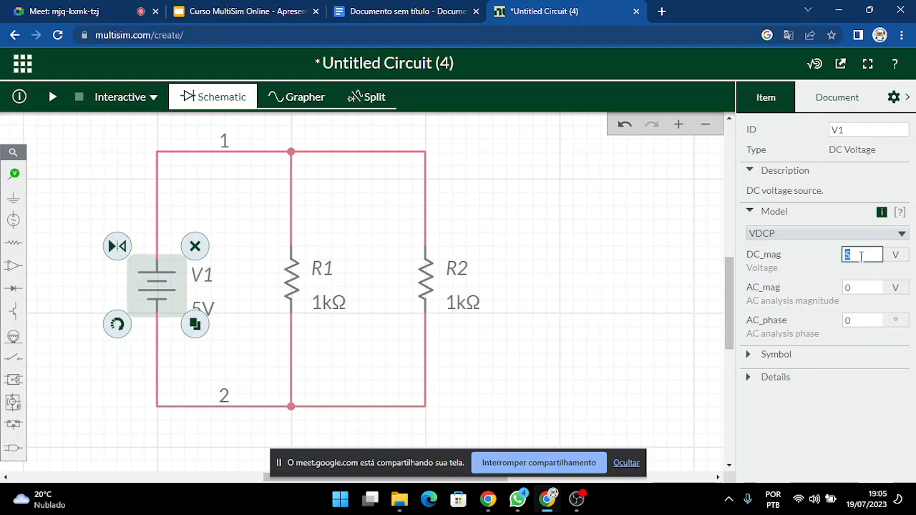
click(614, 263)
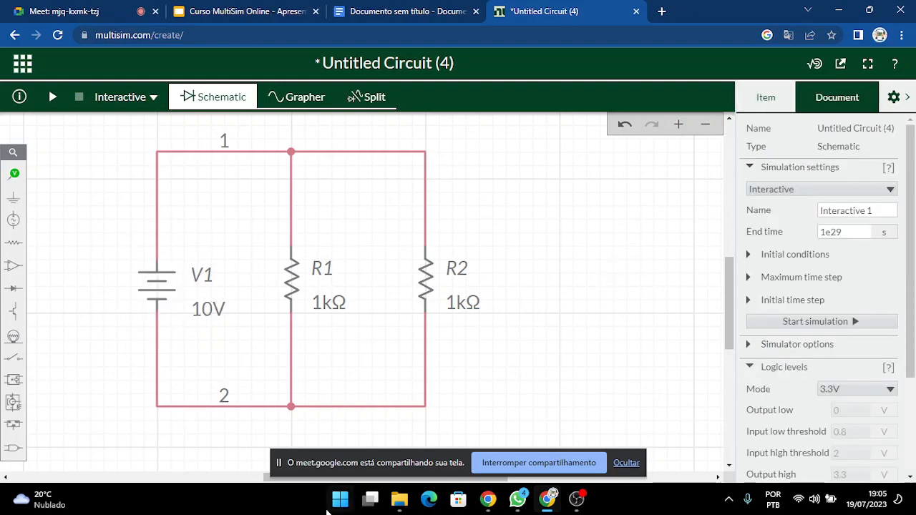
Set the resistance of R1 to 2 Ω.
click(321, 304)
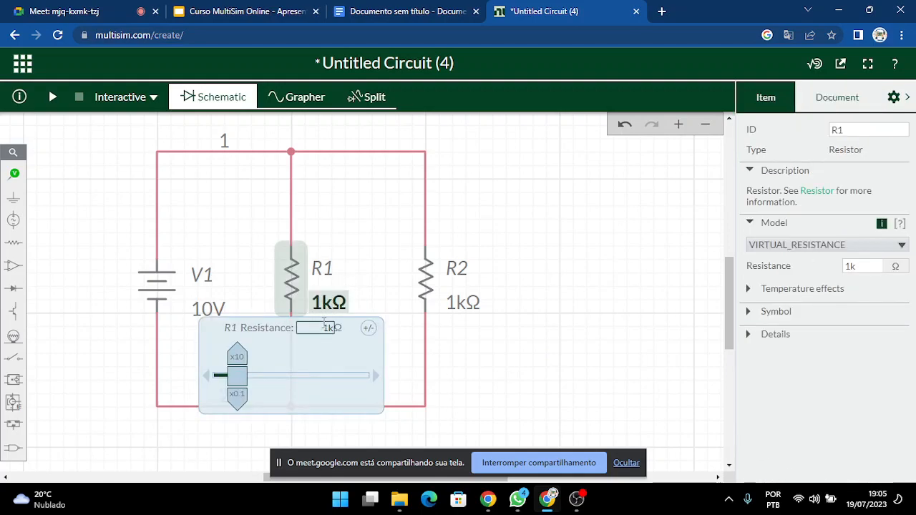
click(325, 328)
click(513, 300)
Set the resistance of R2 to 5 Ω.
click(461, 308)
click(462, 327)
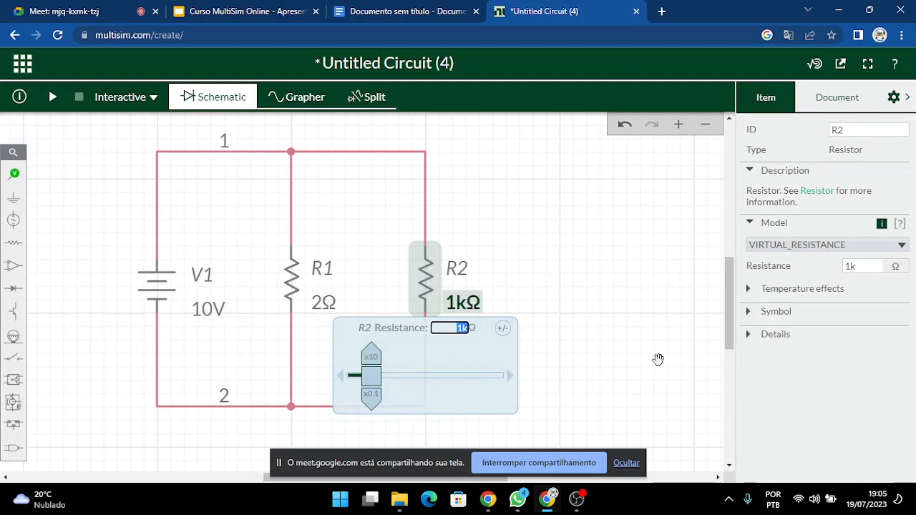
text(5)
key(Return)
click(658, 359)
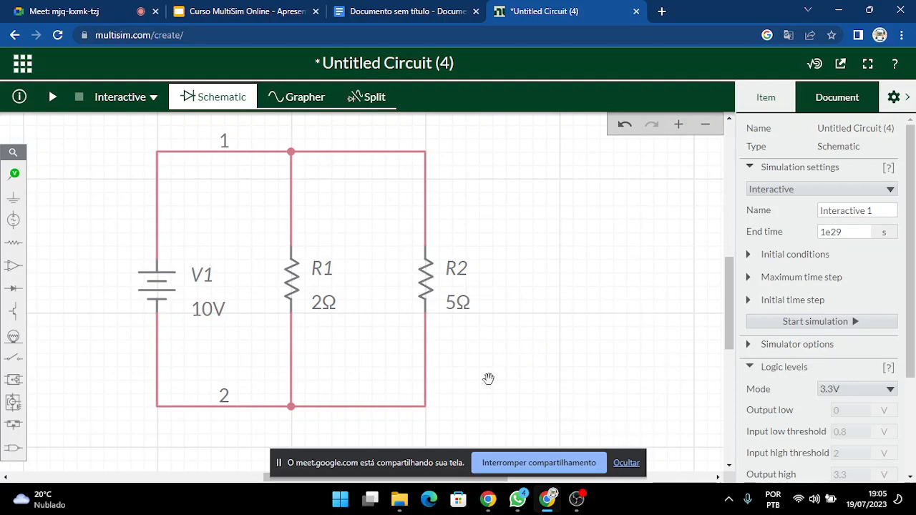
click(292, 153)
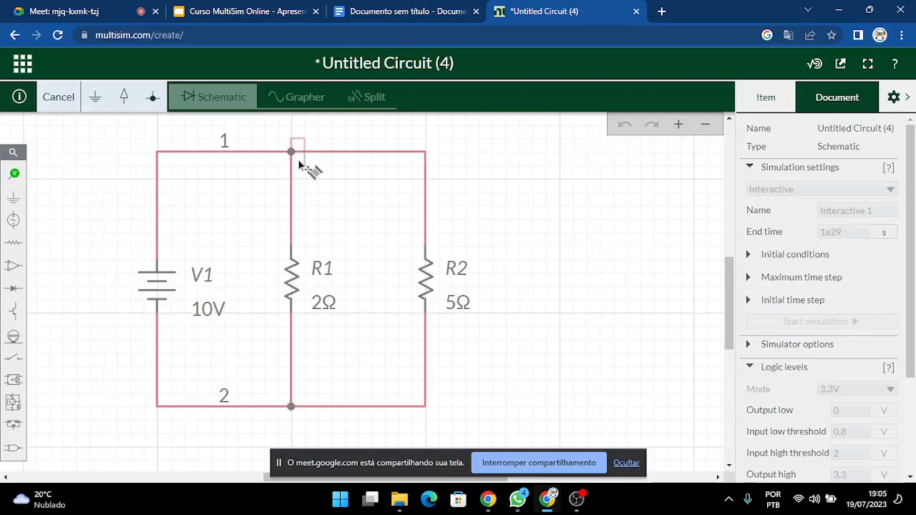
click(295, 154)
key(Escape)
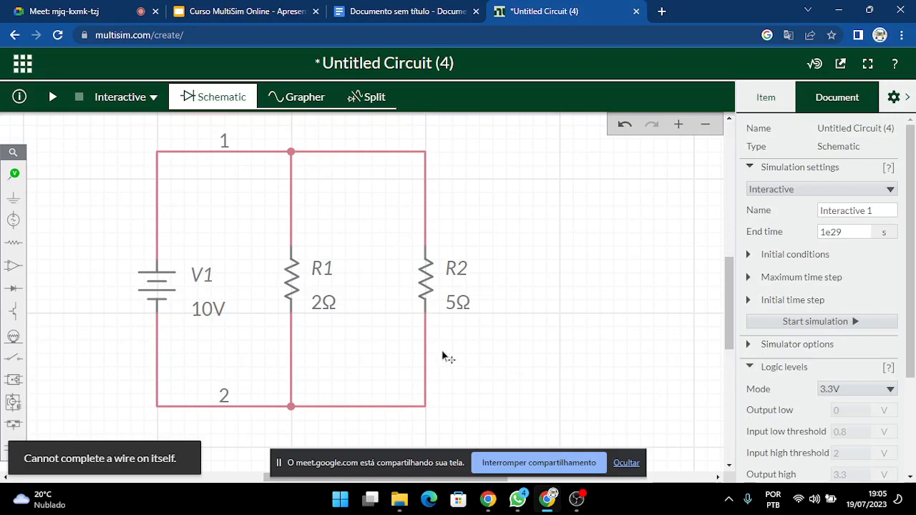
Place a current probe on the upper wire between V1 and R1, and duplicate it onto the branch above R1.
drag(487, 395, 579, 433)
drag(633, 305, 637, 277)
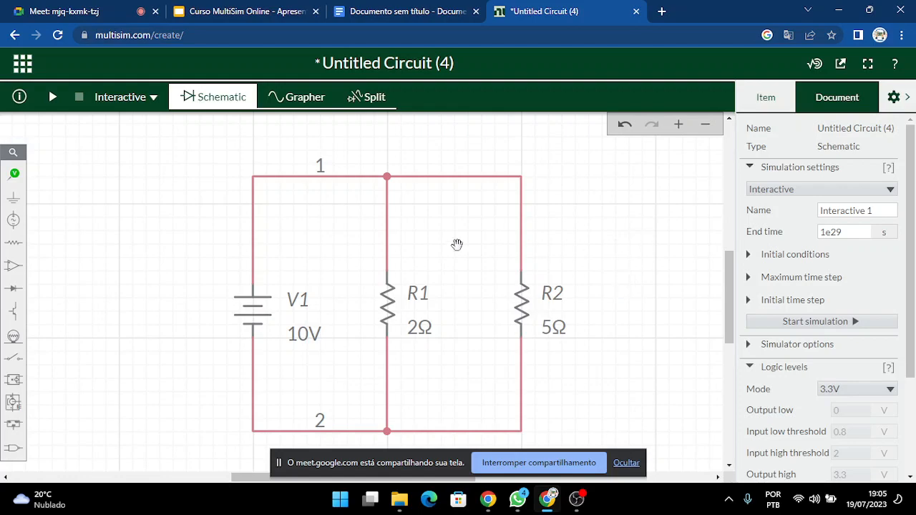
click(14, 175)
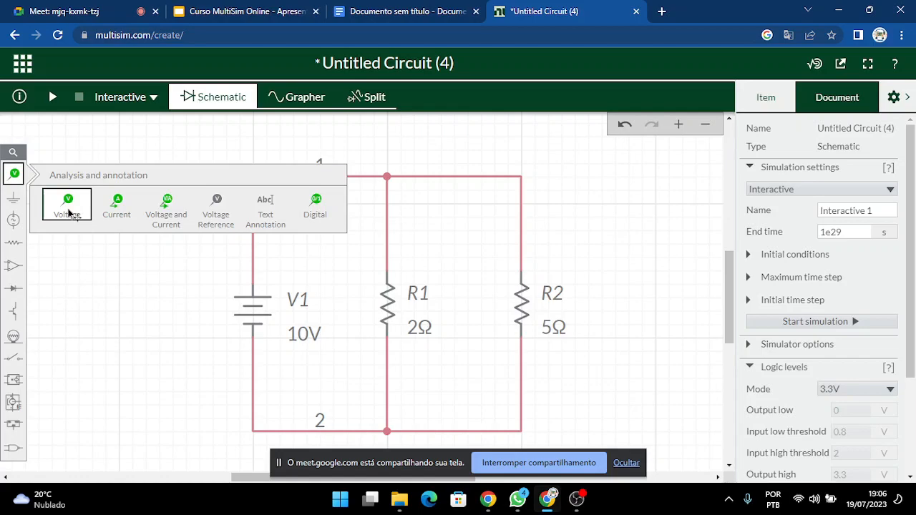
click(115, 208)
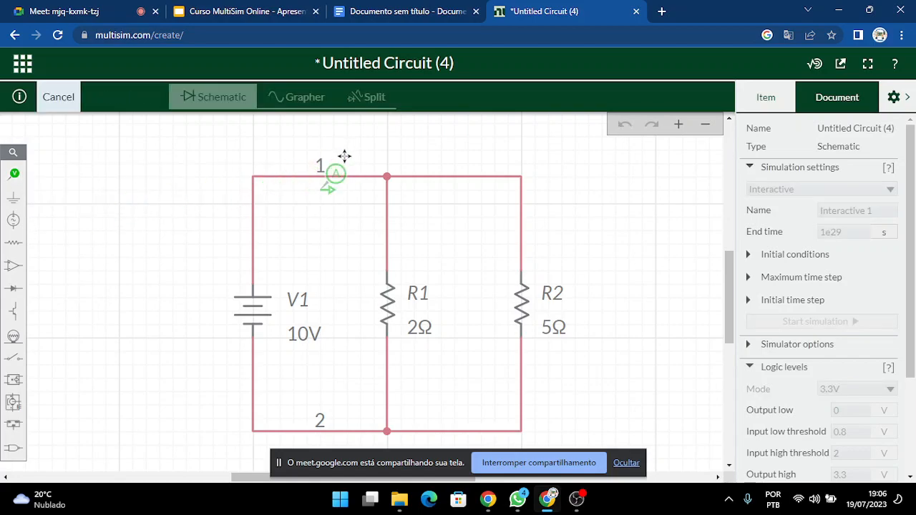
click(324, 147)
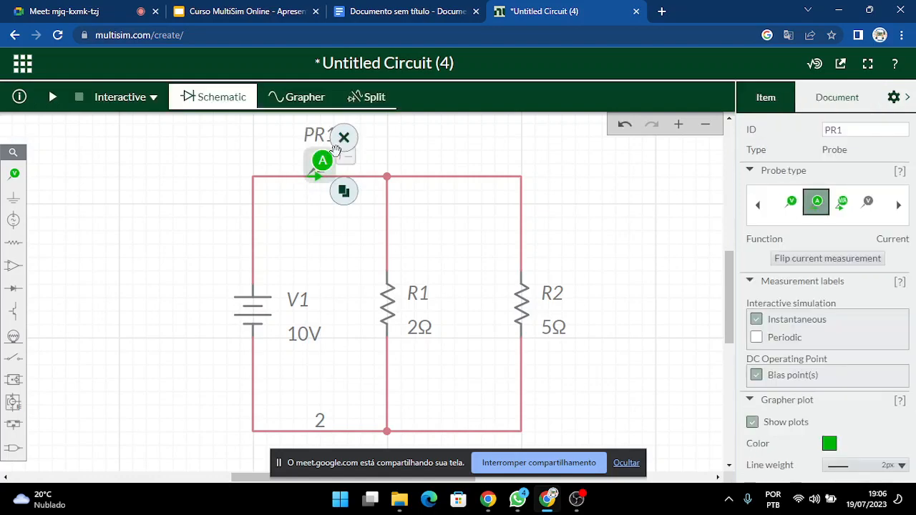
click(344, 192)
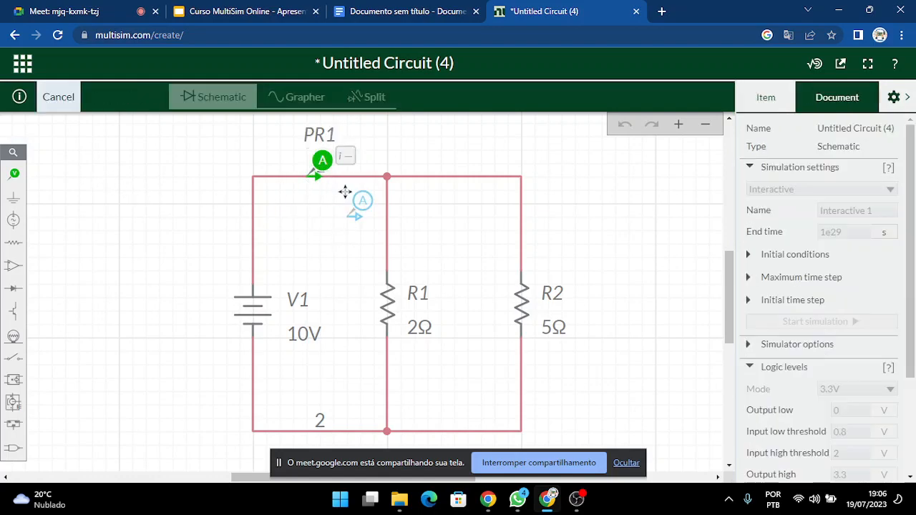
click(401, 212)
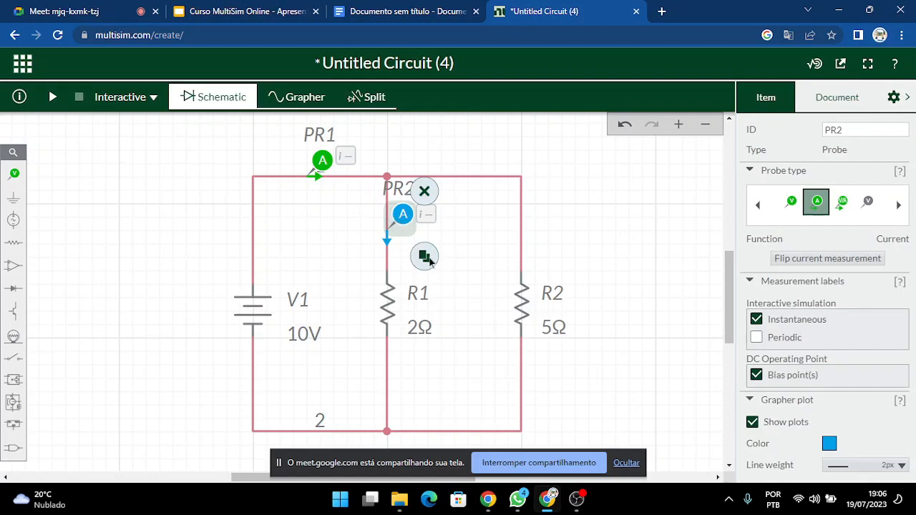
Duplicate the current probe above R1 onto the upper wire between the R1 branch and R2.
click(429, 257)
click(438, 163)
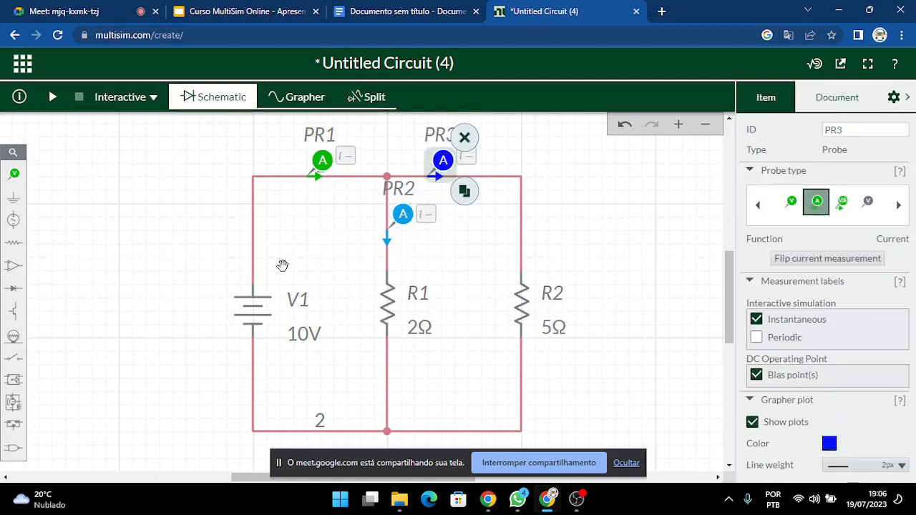
scroll(579, 251, up, 2)
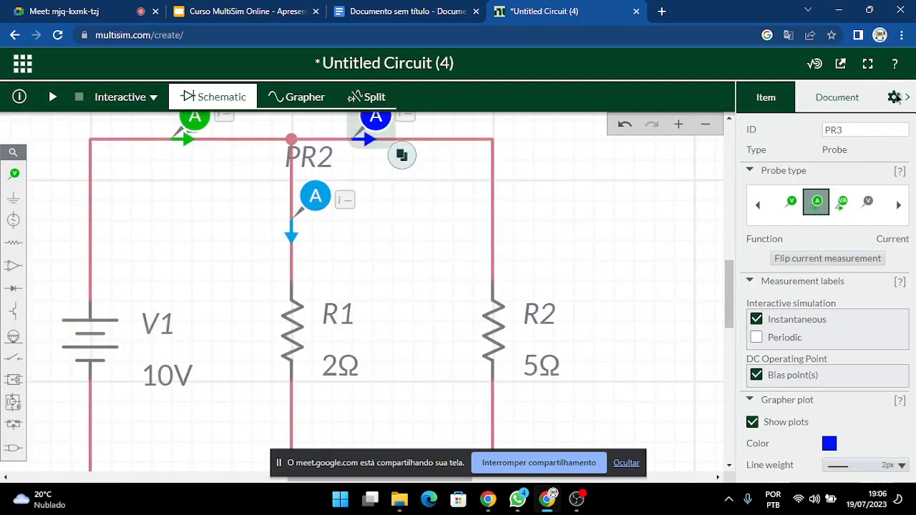
click(908, 97)
scroll(683, 207, down, 3)
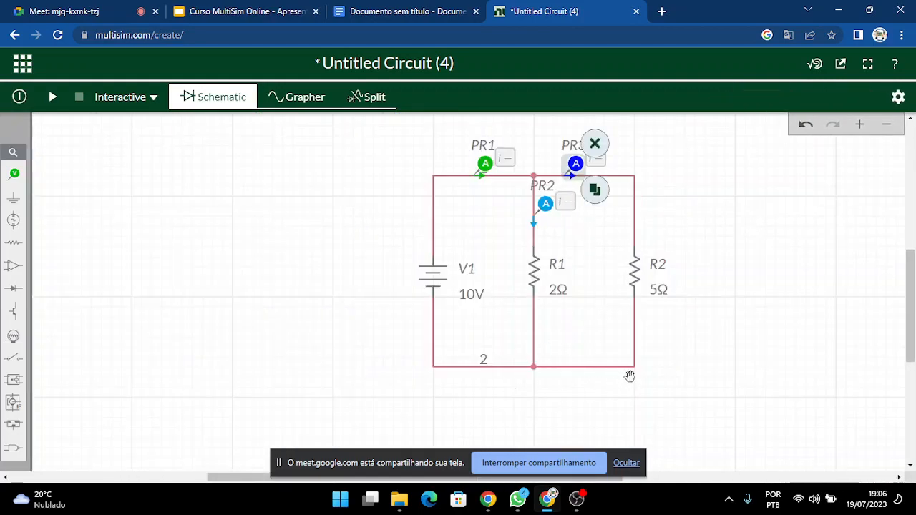
drag(733, 334, 611, 382)
click(652, 316)
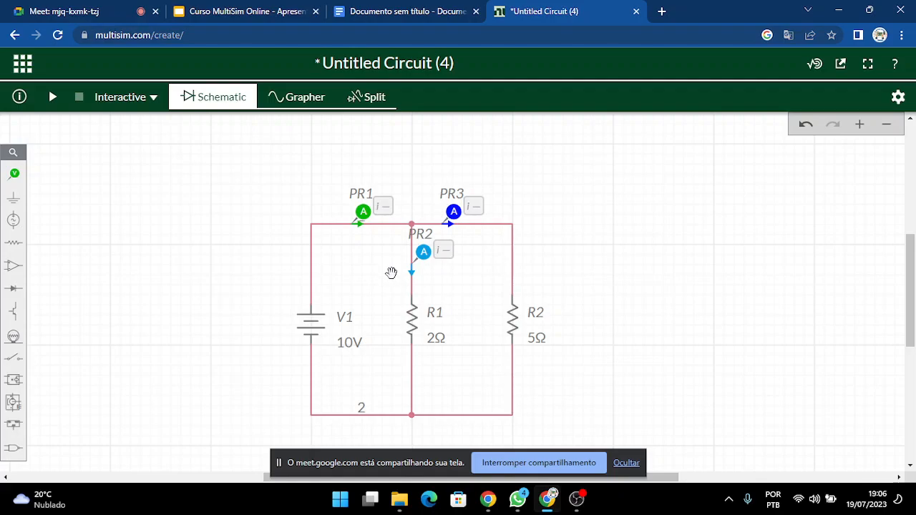
Run the interactive simulation of the ungrounded circuit and stop it.
drag(595, 279, 594, 274)
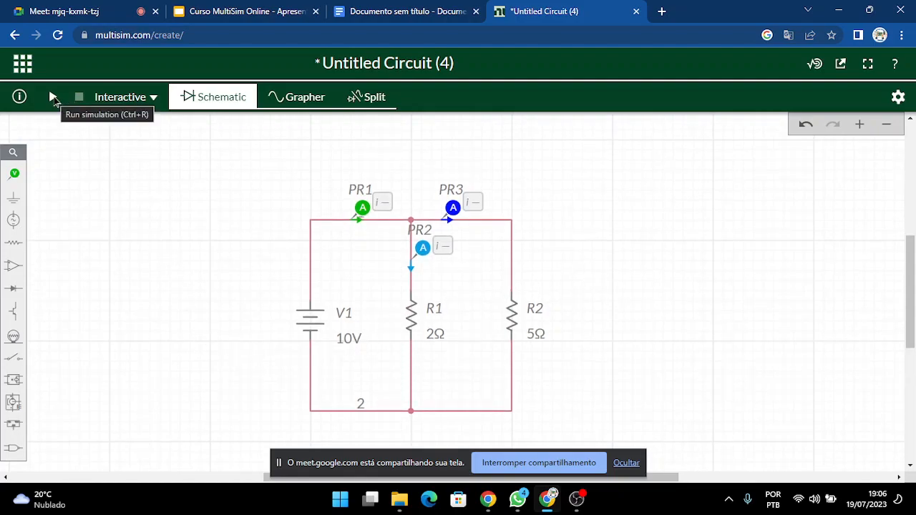
click(52, 98)
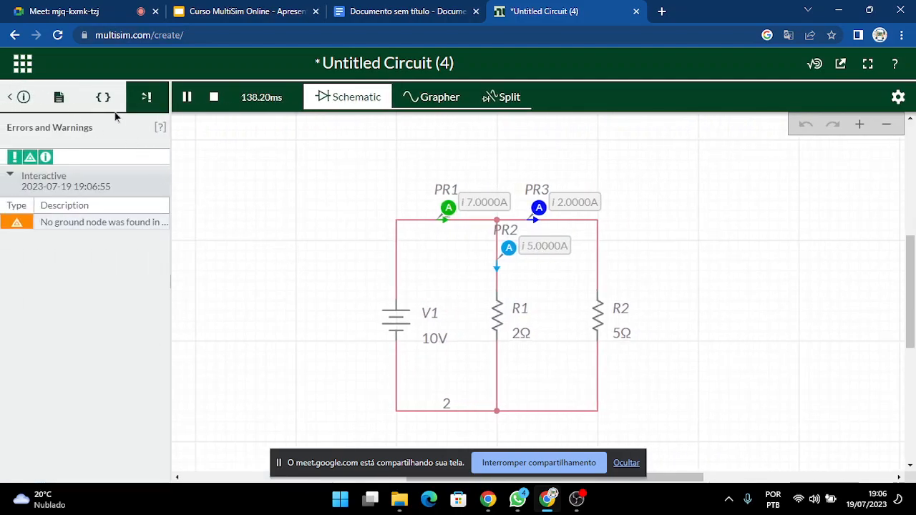
click(213, 97)
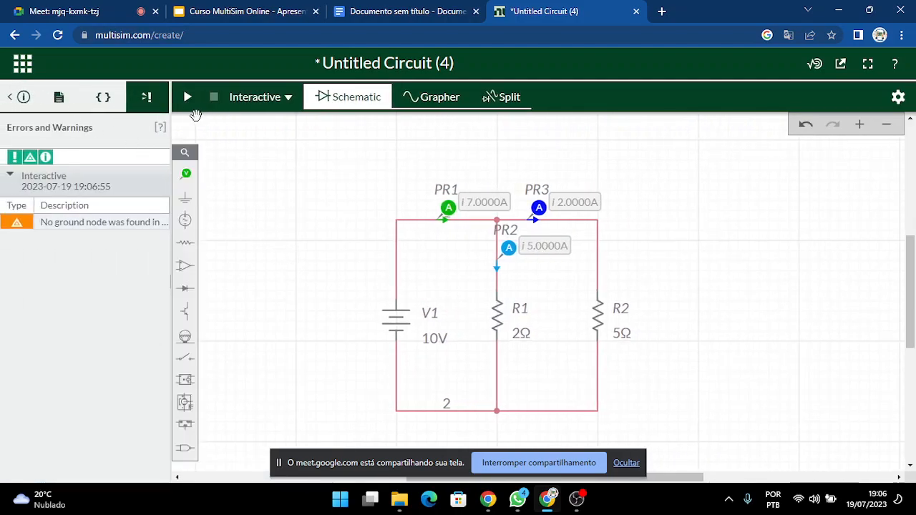
Place a ground on the lower junction below R1.
click(185, 198)
click(243, 237)
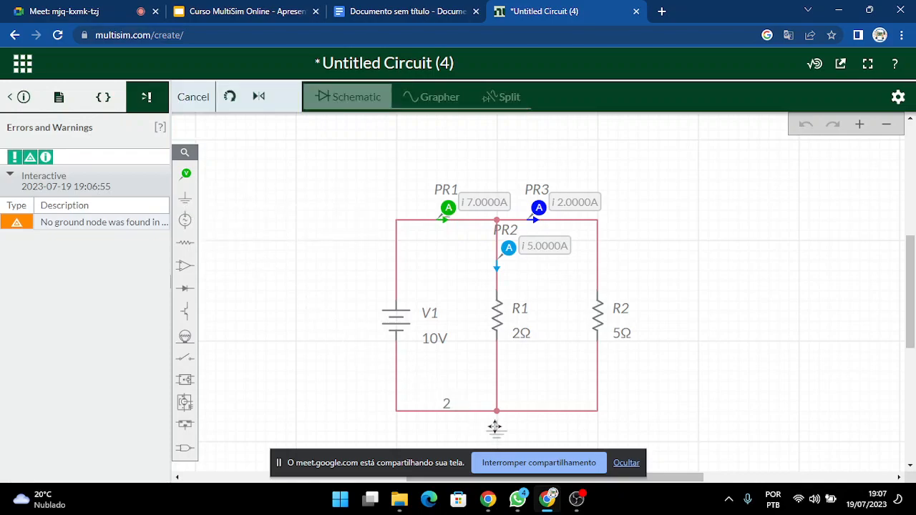
click(497, 420)
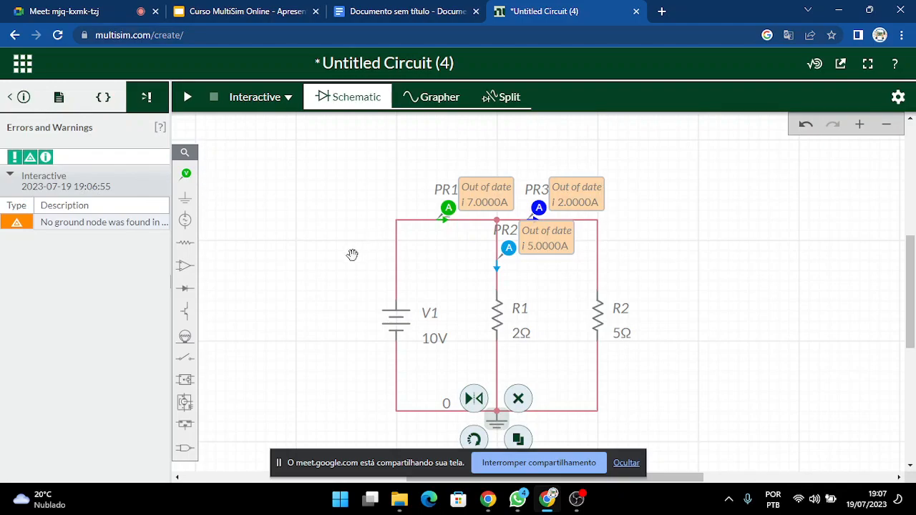
drag(314, 301, 270, 243)
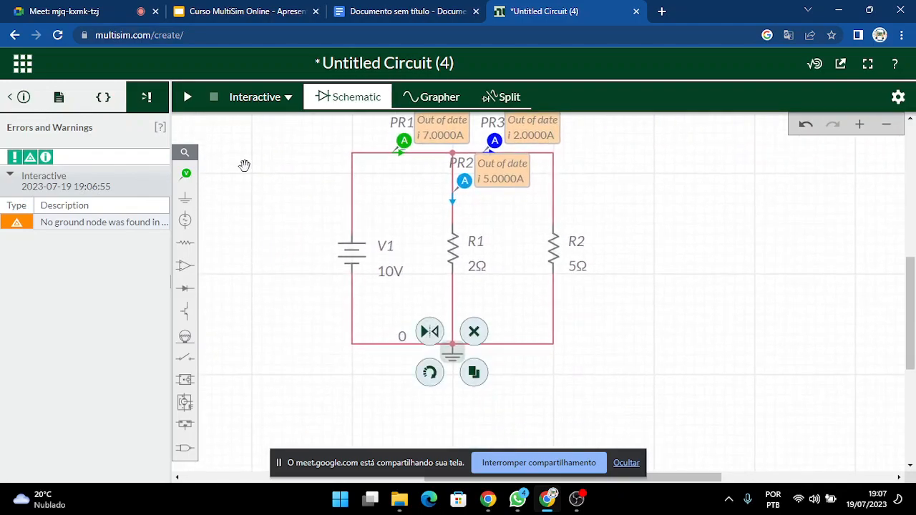
click(533, 373)
click(453, 357)
click(277, 278)
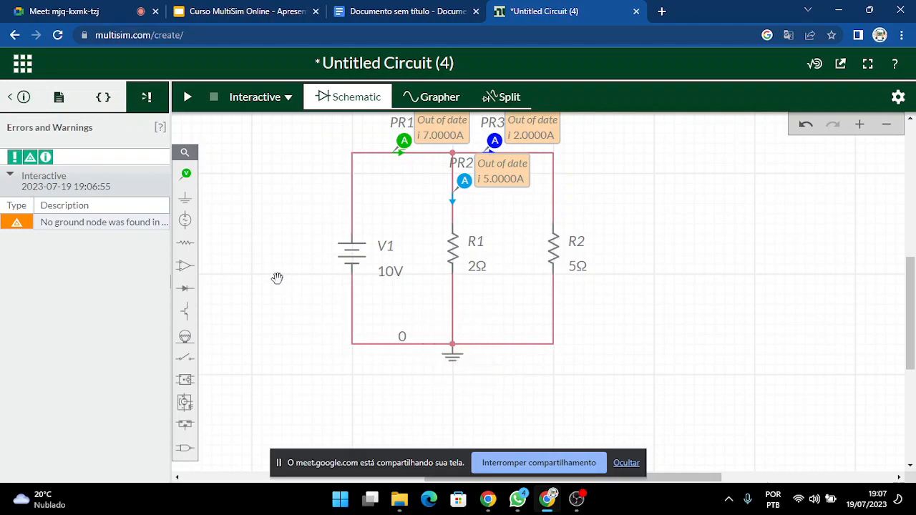
Close the errors and warnings list, rerun the interactive simulation and examine the current readings of the three probes.
click(10, 96)
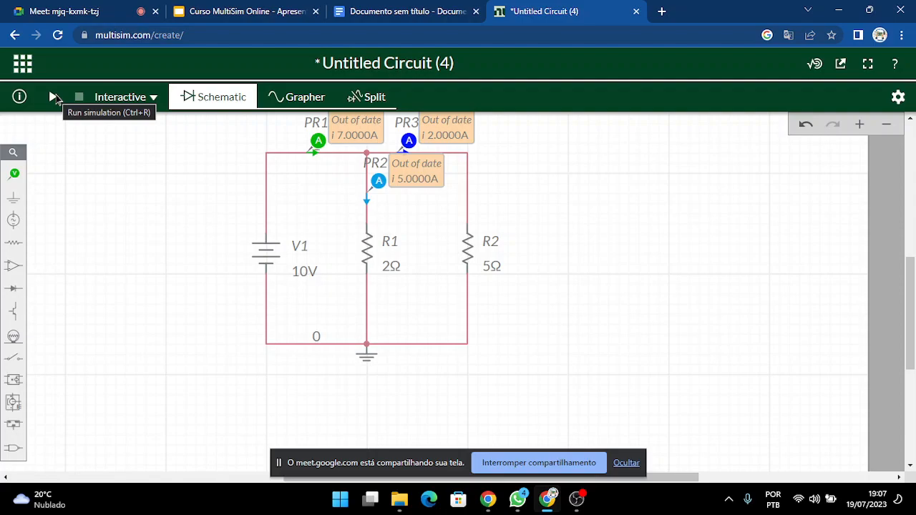
click(52, 97)
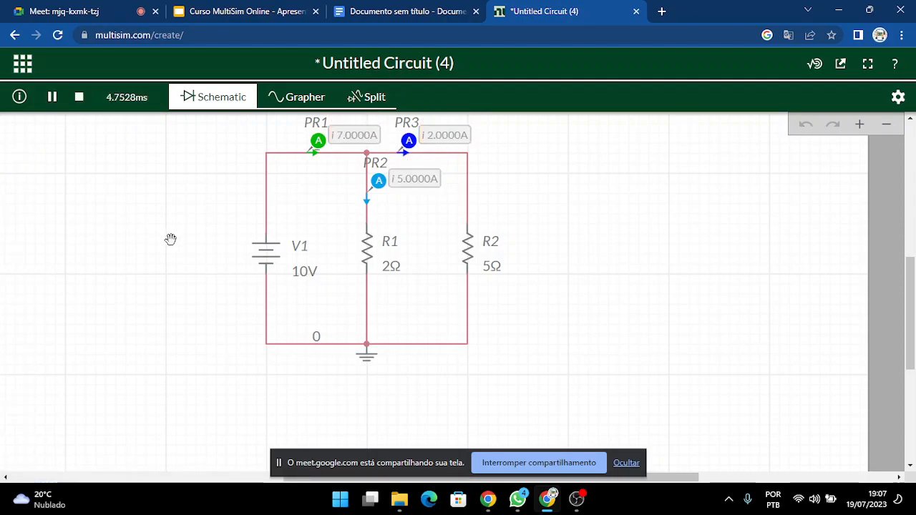
drag(585, 194, 576, 232)
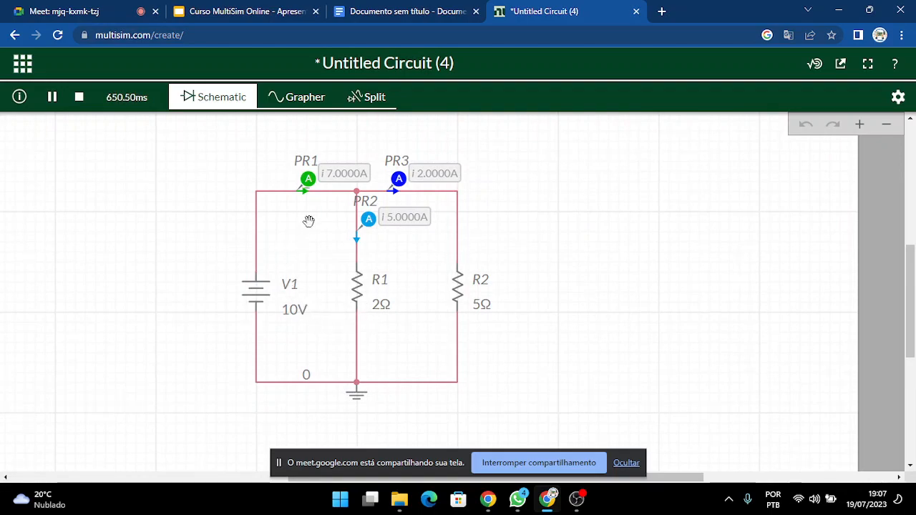
scroll(319, 206, up, 4)
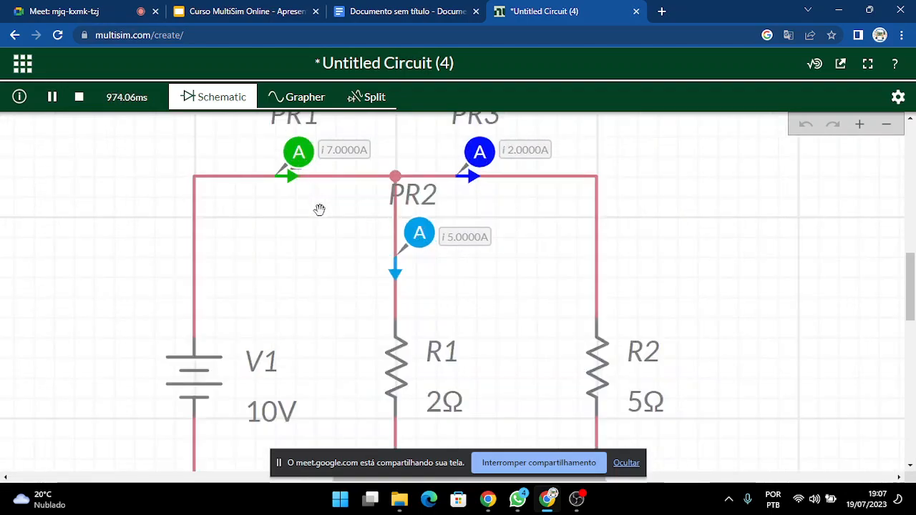
drag(334, 215, 327, 268)
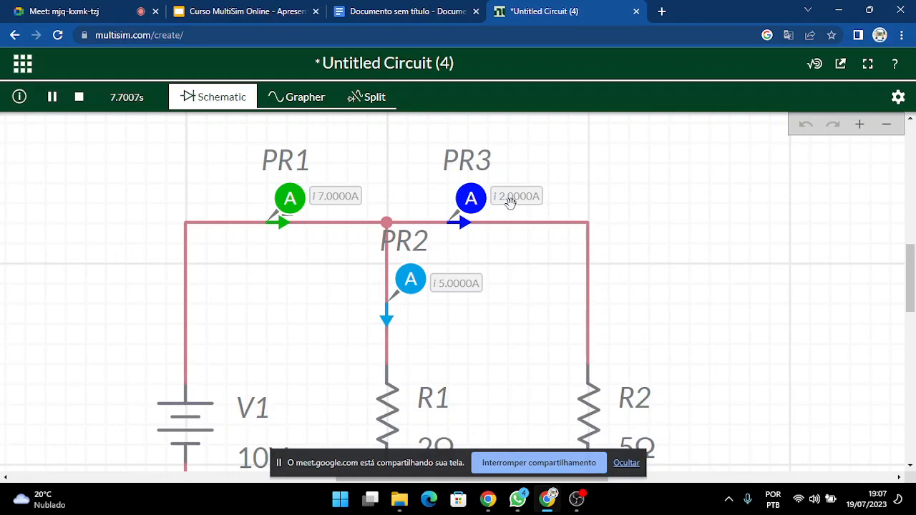
Examine the probe type and measurement label settings of probes PR3 and PR1 while the simulation runs.
click(470, 201)
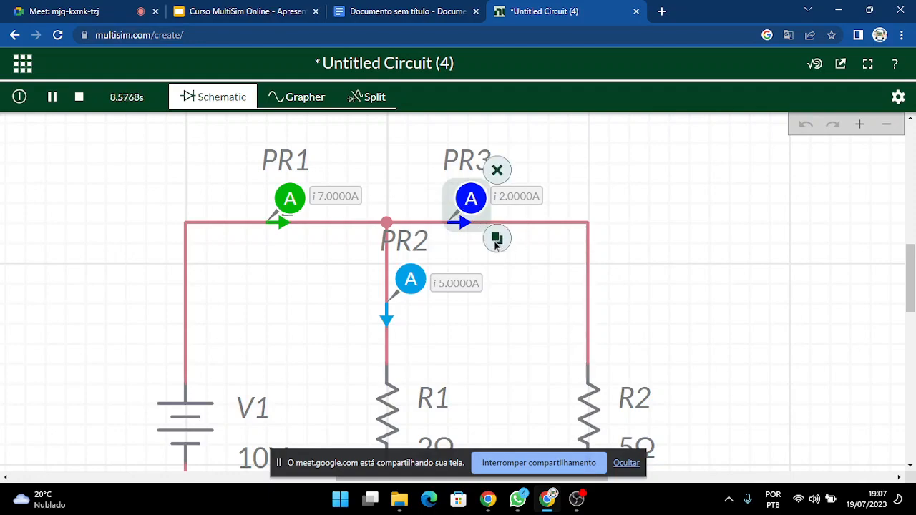
click(899, 97)
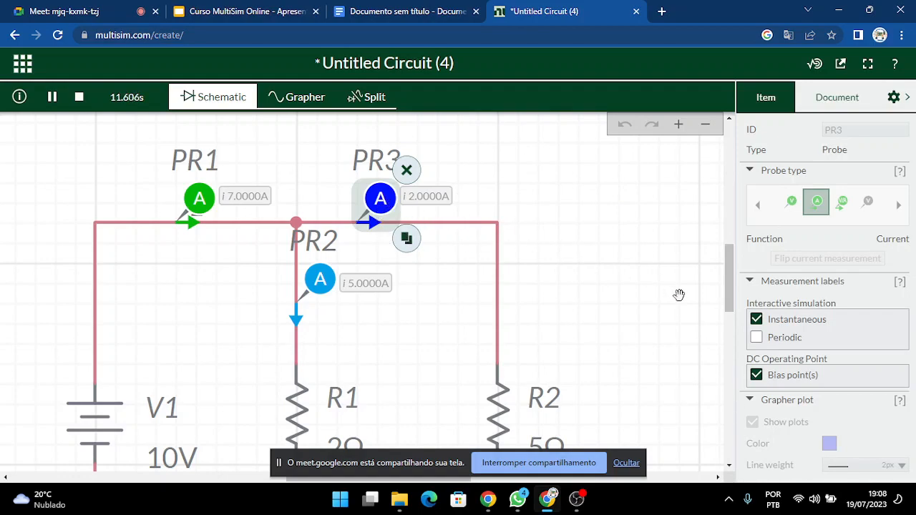
click(751, 282)
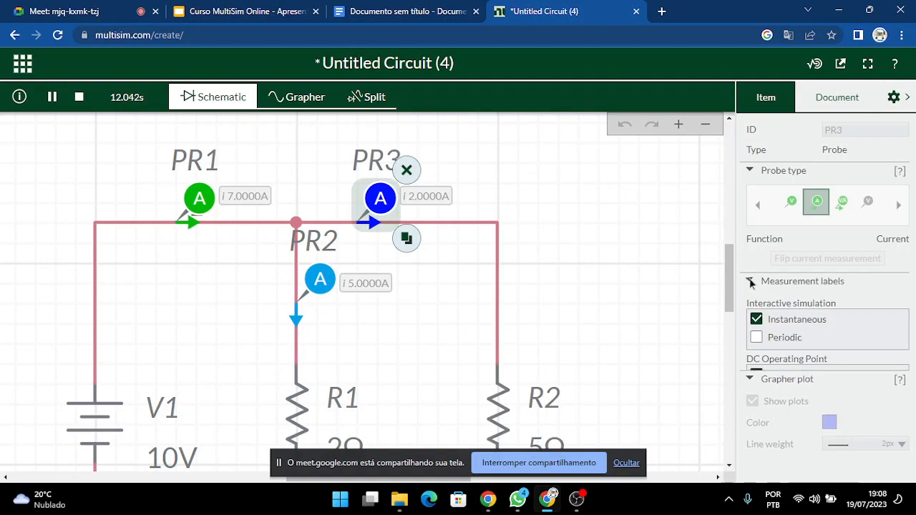
click(750, 282)
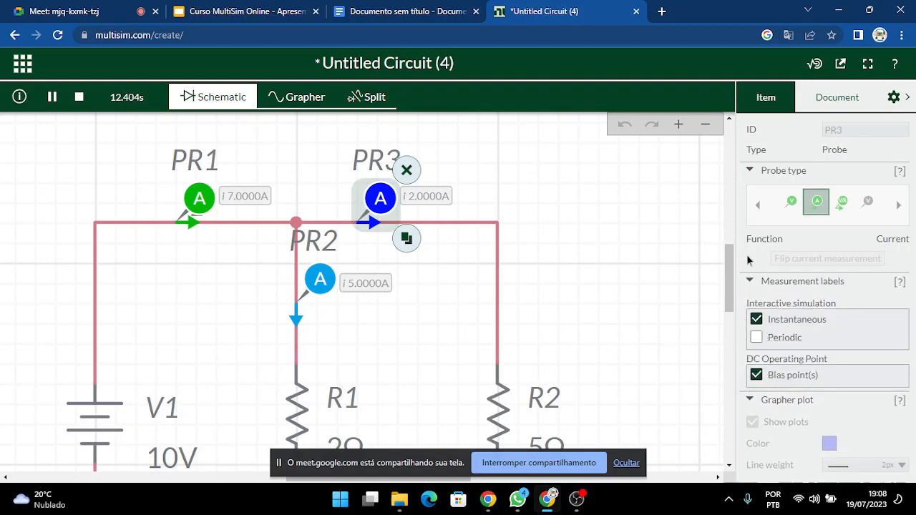
click(750, 172)
click(750, 172)
click(199, 204)
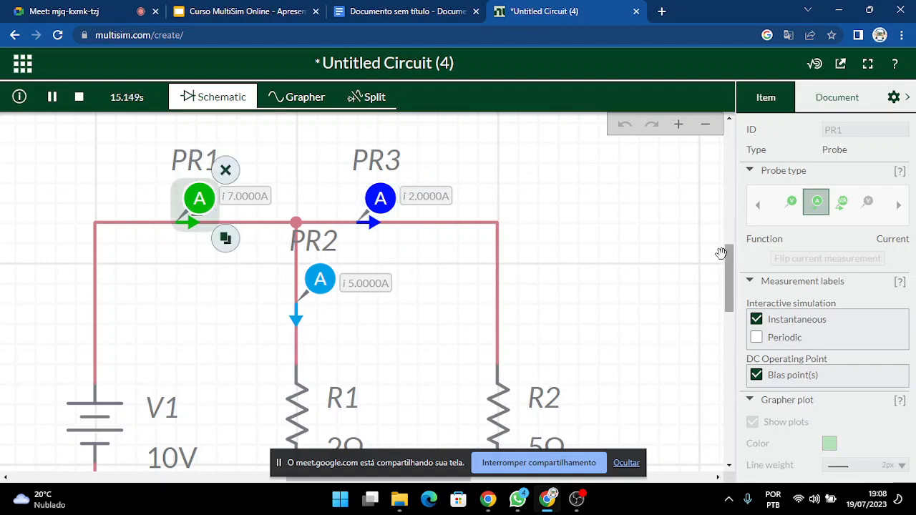
Stop the simulation and flip the current measurement direction of probe PR3 so its arrow points toward the R1 junction.
drag(733, 279, 745, 293)
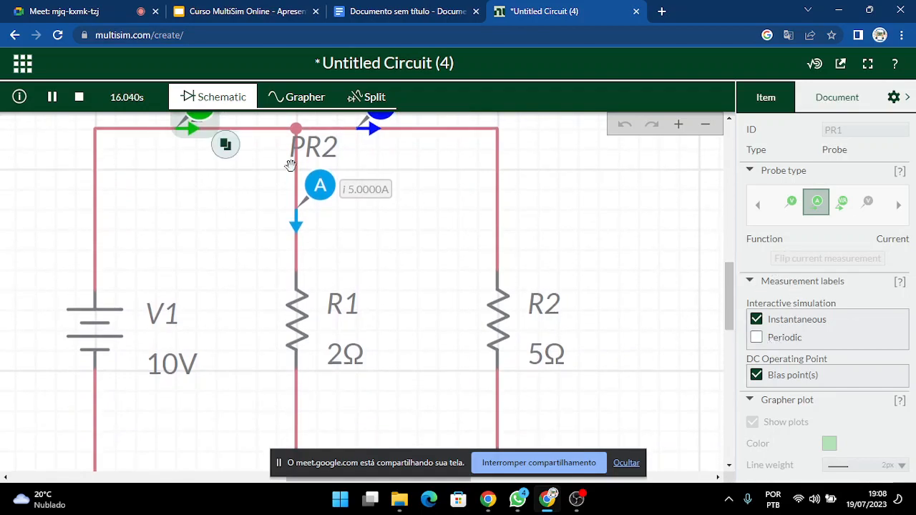
click(79, 98)
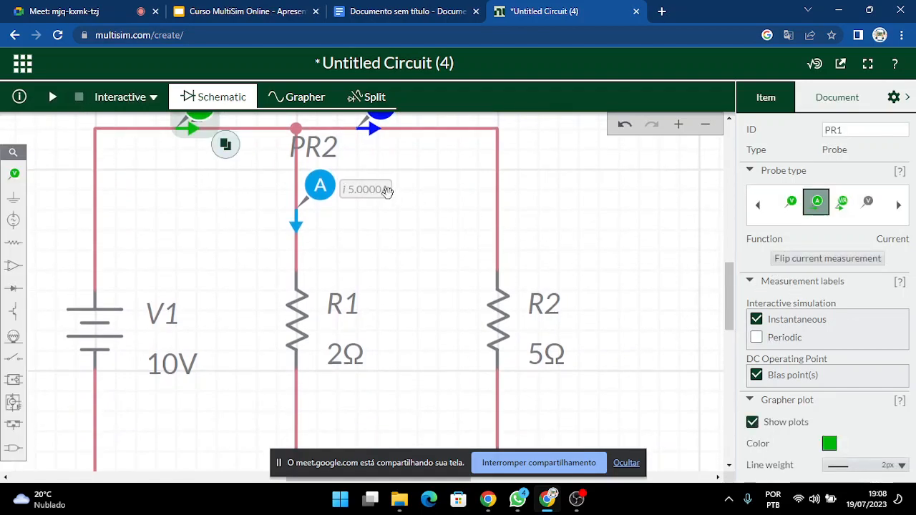
scroll(491, 202, up, 1)
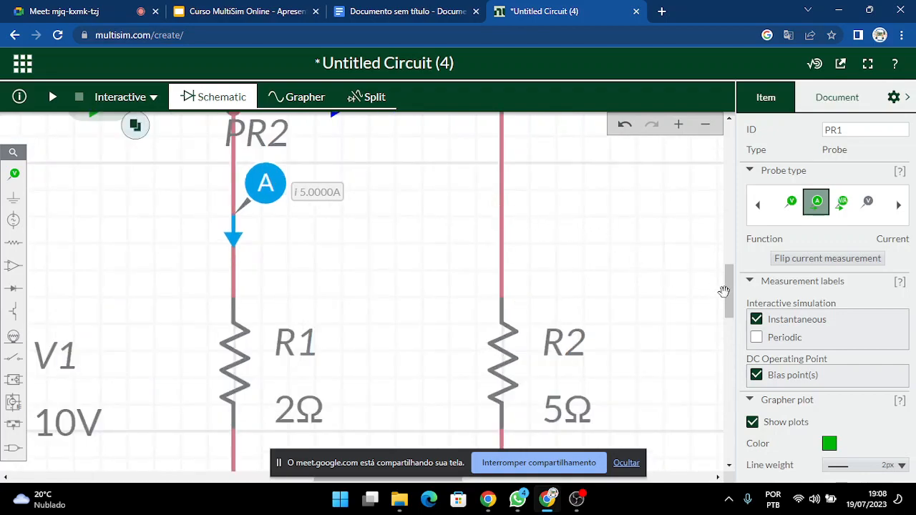
drag(729, 294, 729, 257)
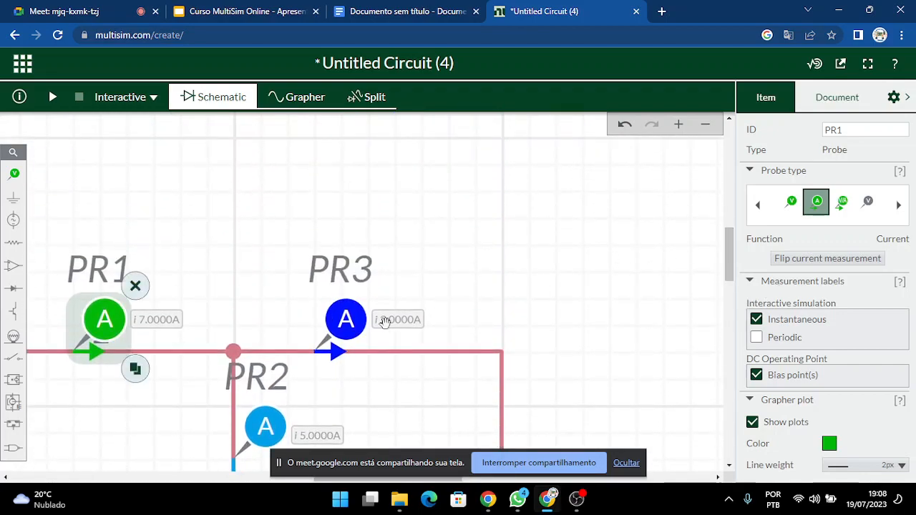
click(364, 320)
click(819, 260)
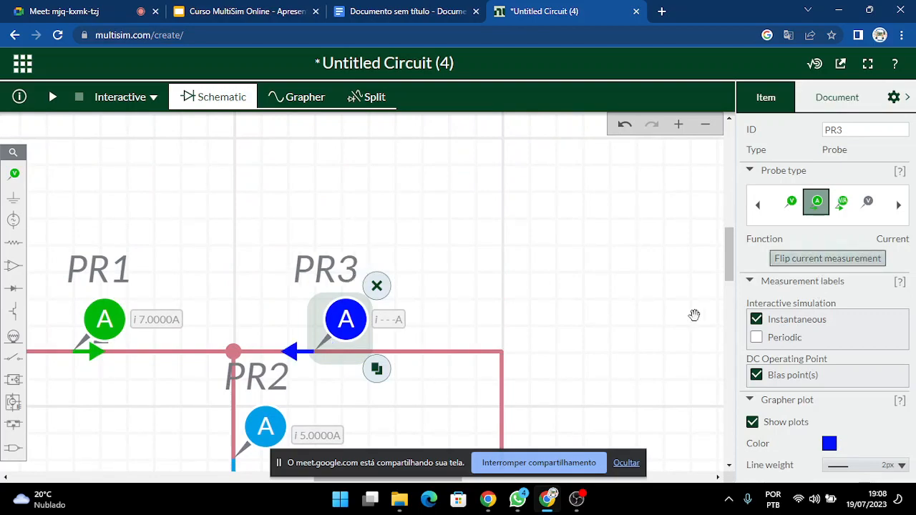
scroll(615, 338, down, 1)
drag(729, 274, 729, 296)
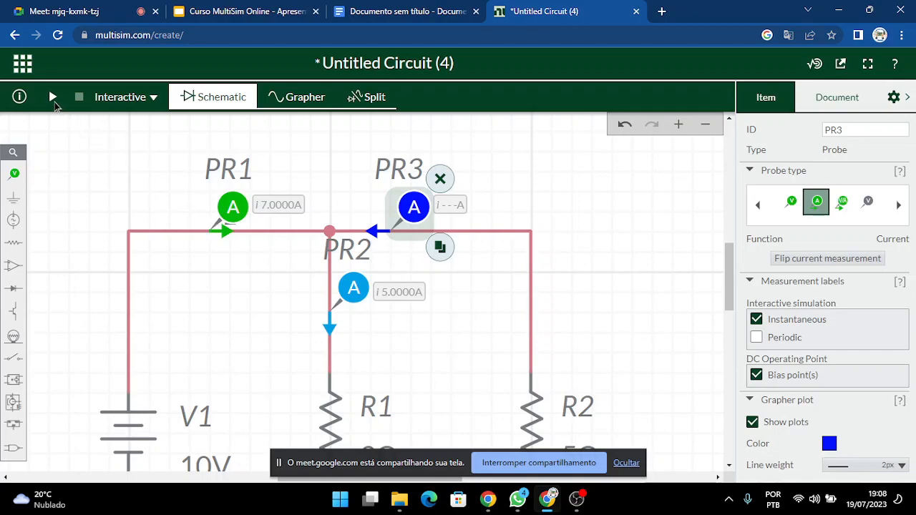
Run the simulation with PR3 reversed and check its current reading.
click(53, 100)
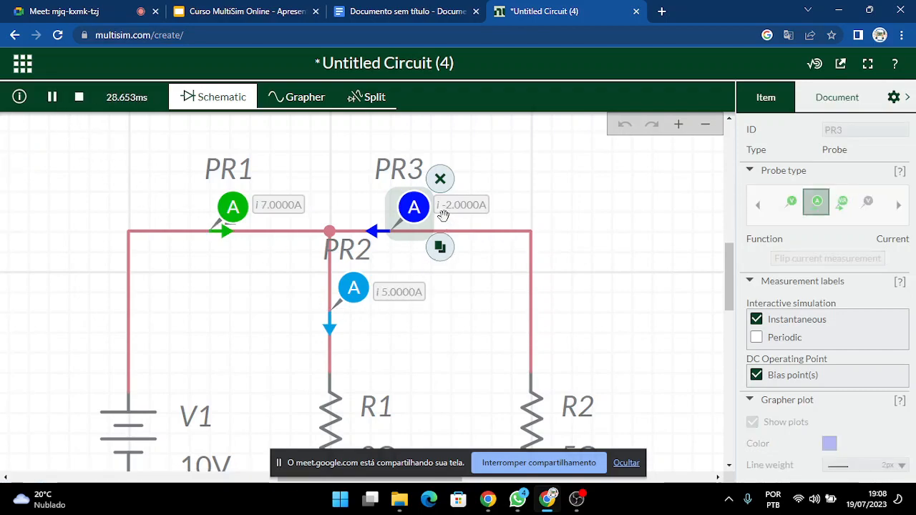
click(536, 216)
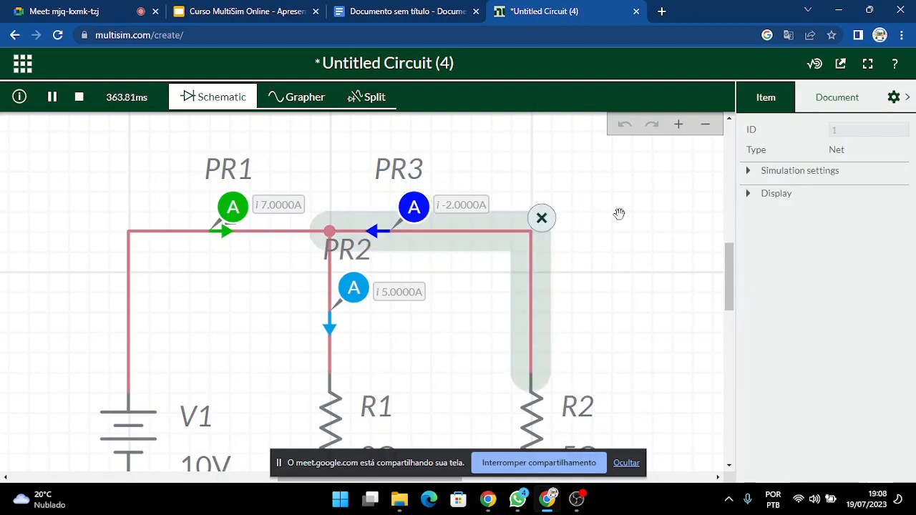
click(660, 216)
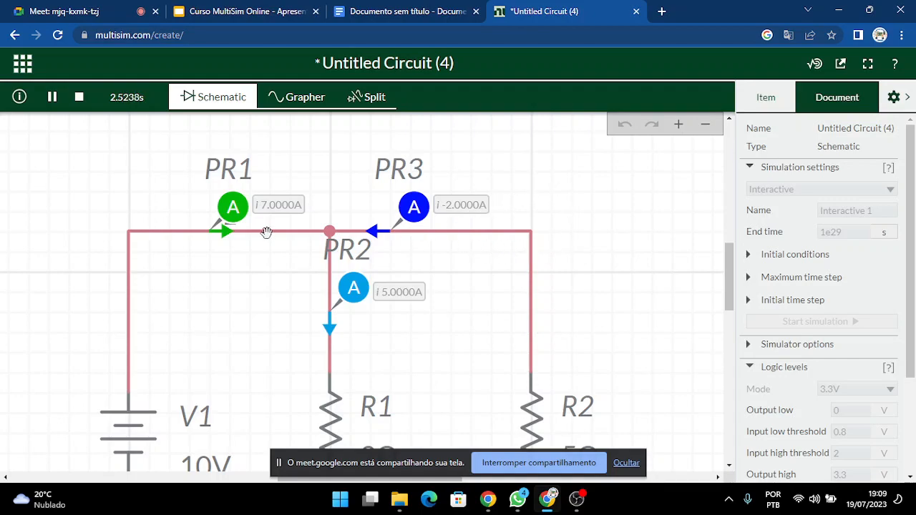
Stop the simulation and flip probe PR3's current measurement back so its arrow points toward R2.
click(80, 98)
click(413, 207)
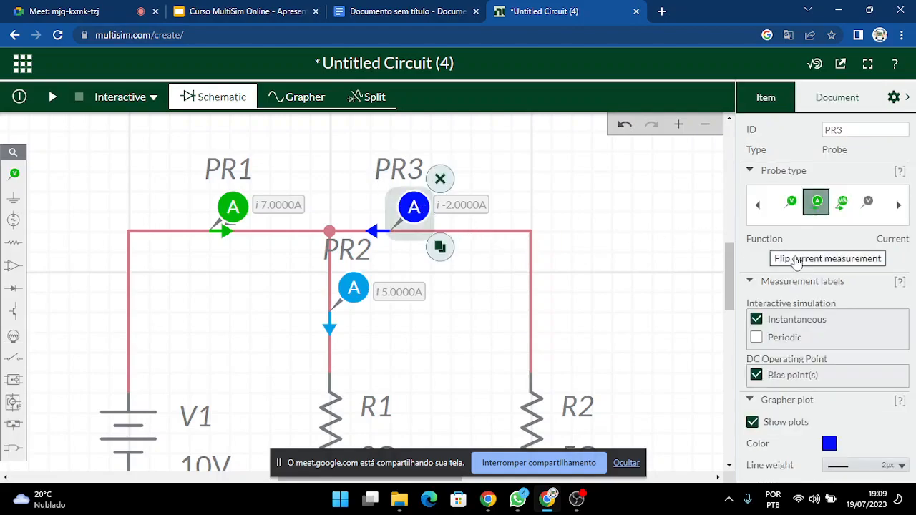
click(797, 260)
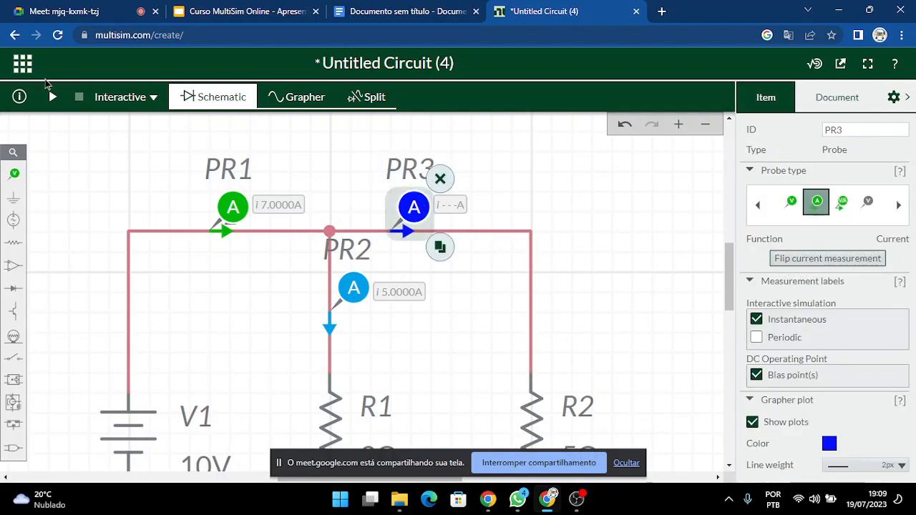
Run the simulation again and compare the current readings at PR1, PR2 and PR3.
click(52, 97)
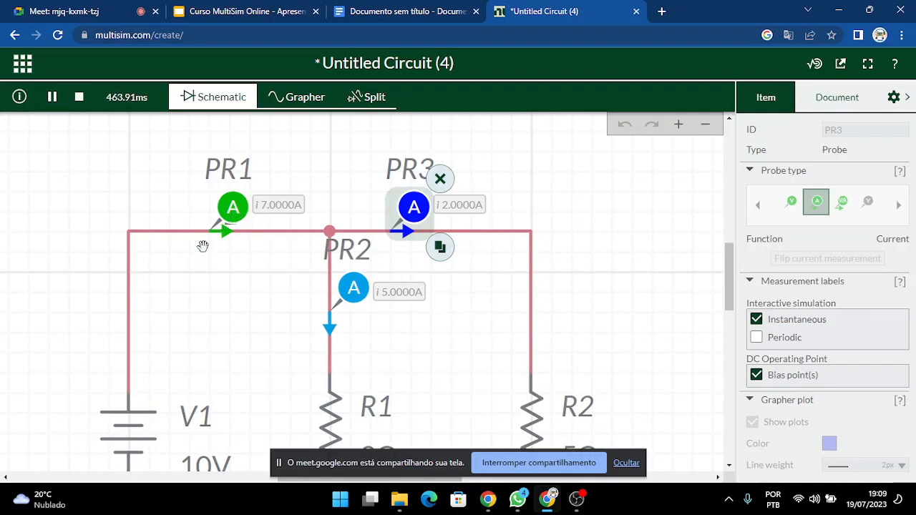
click(238, 217)
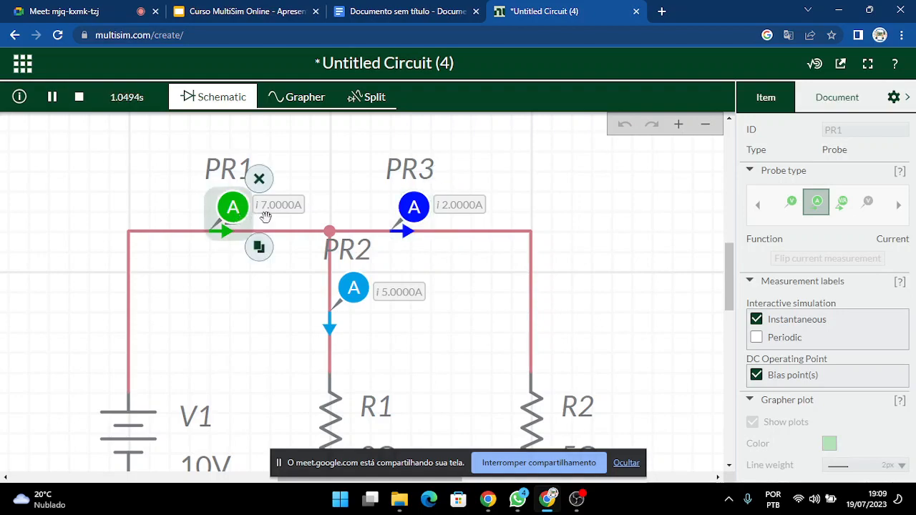
click(355, 179)
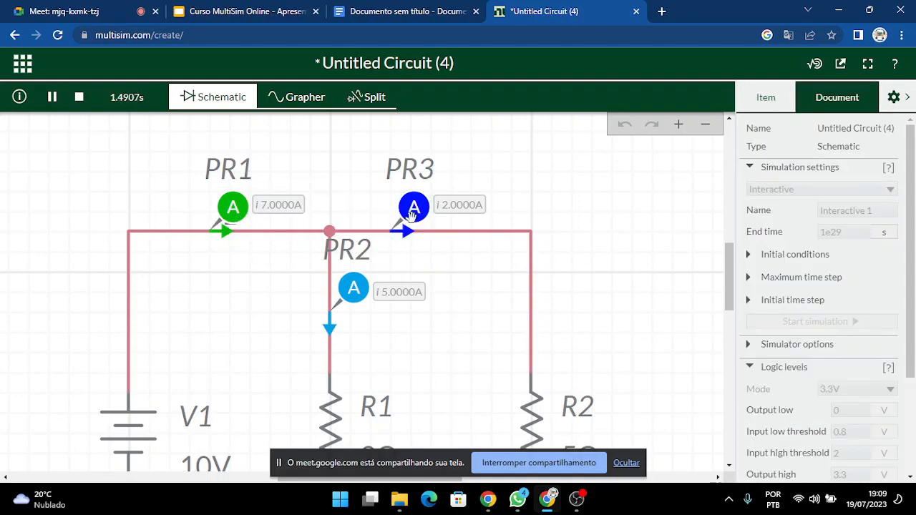
Examine probe PR3's current against PR1 and PR2 in the whole parallel circuit, and stop the simulation.
click(412, 214)
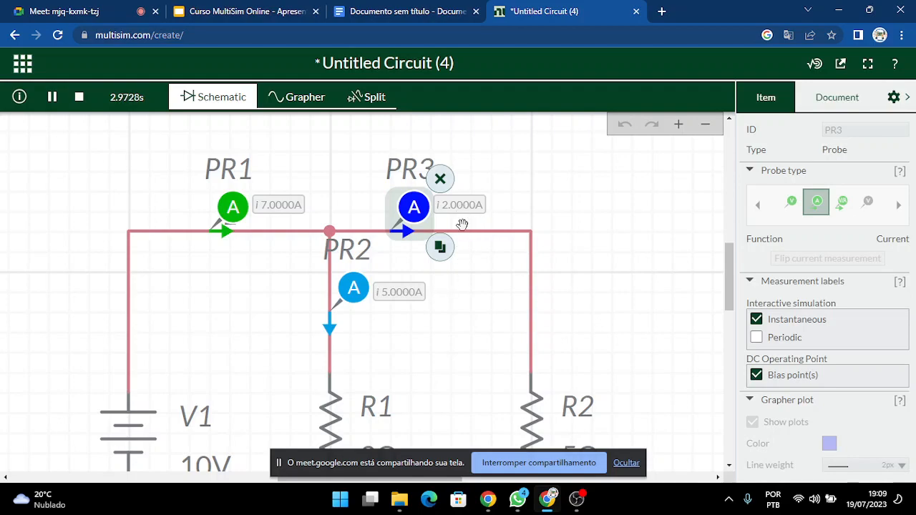
click(679, 250)
scroll(644, 287, down, 2)
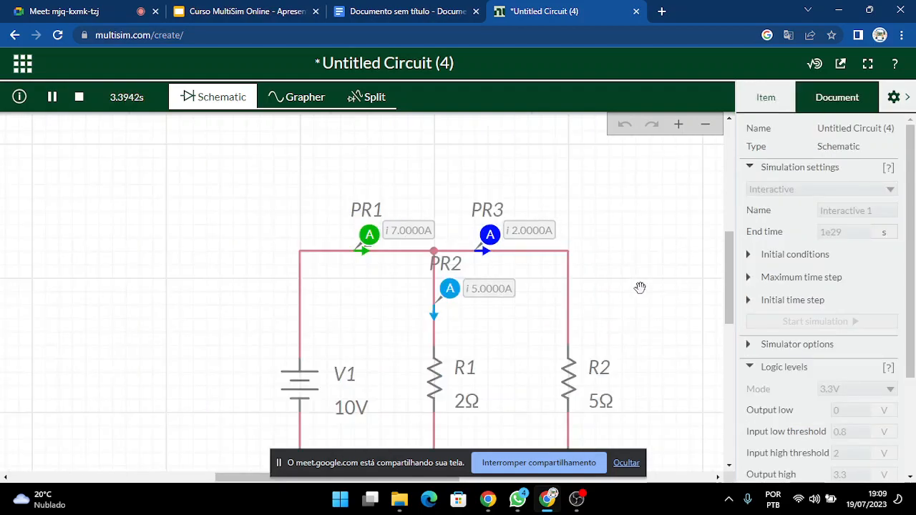
drag(730, 272, 731, 293)
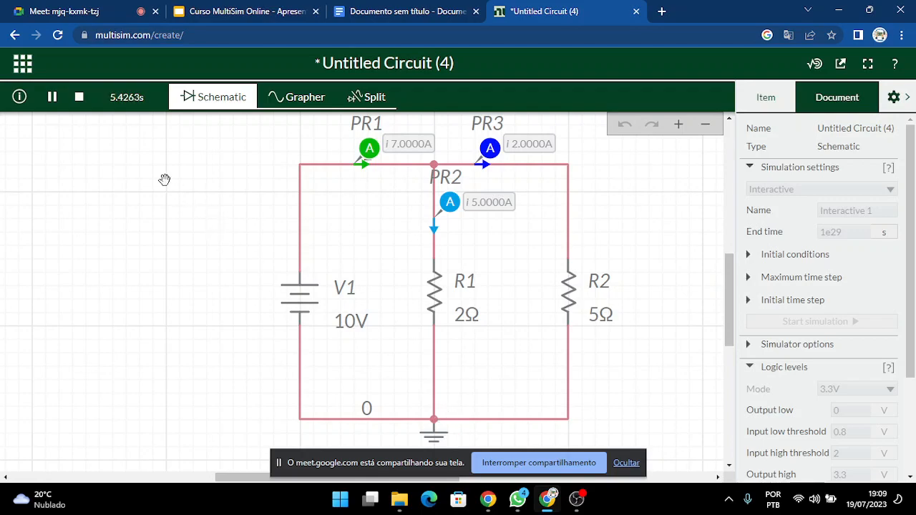
click(80, 97)
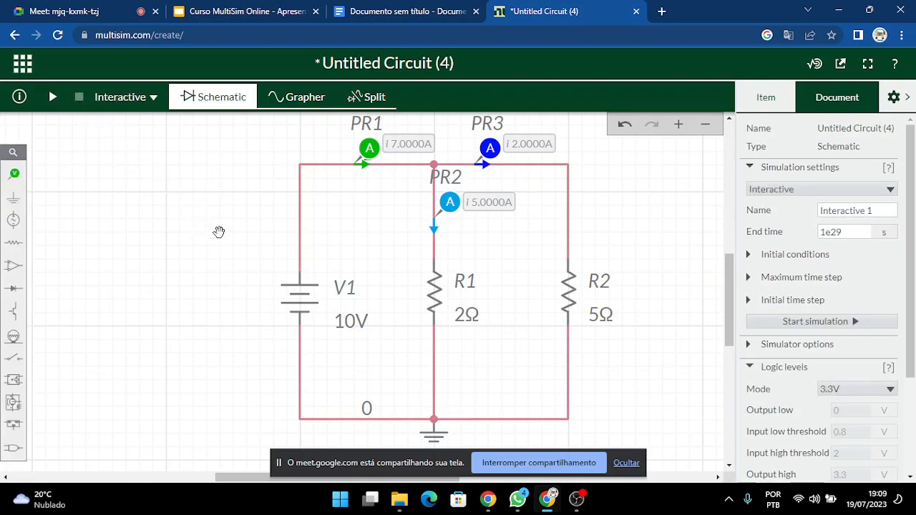
scroll(290, 288, down, 1)
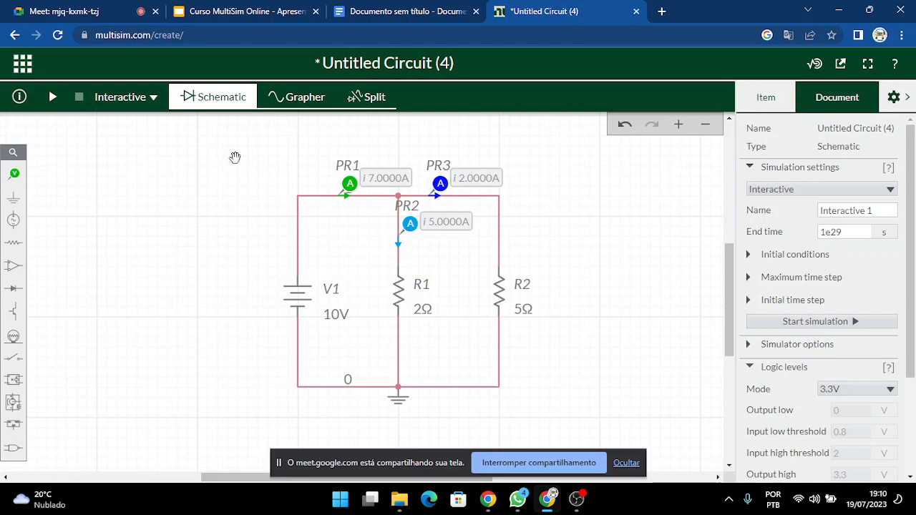
Switch to the Curso MultiSim Online presentation in Google Slides and show the Lei dos nós slide in full screen.
click(247, 9)
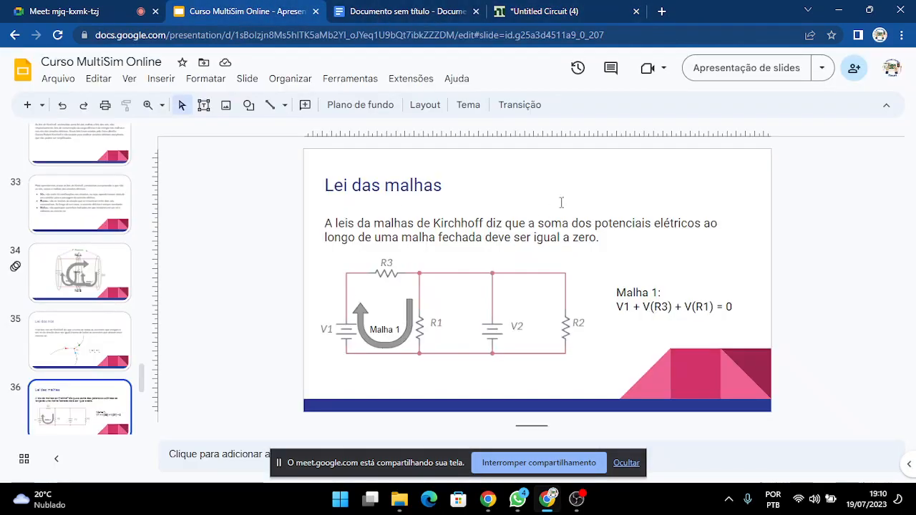
click(747, 74)
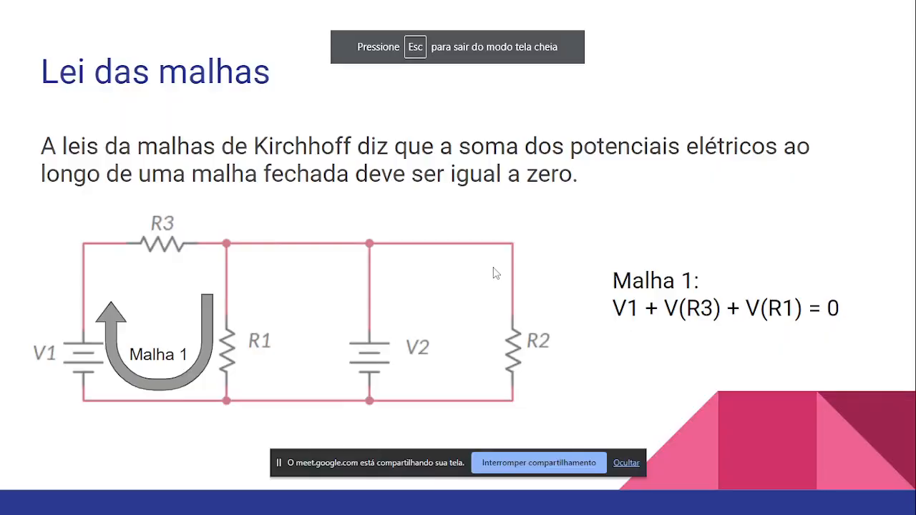
key(Right)
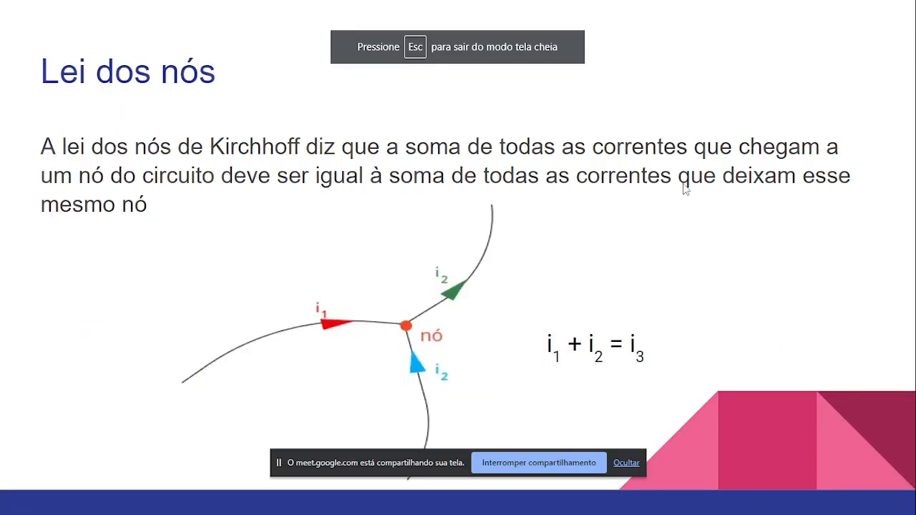
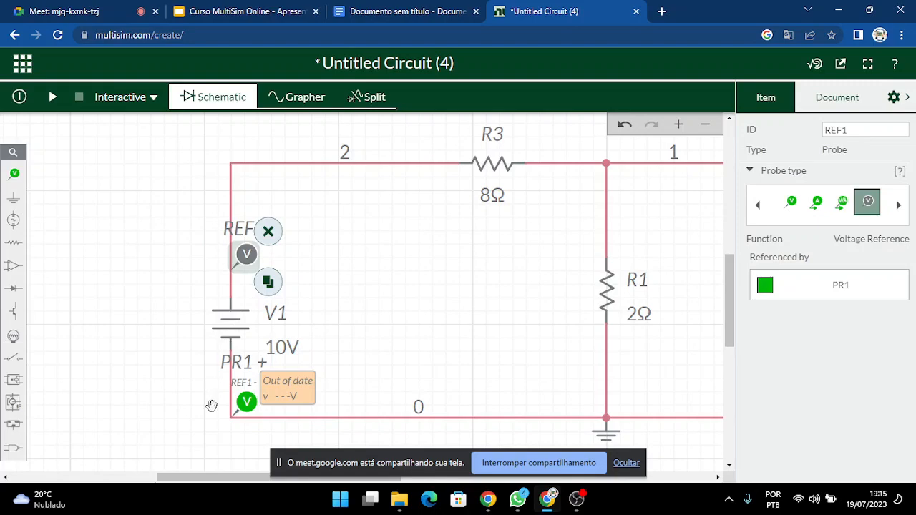
Add a voltage probe across R3, with its positive side on net 2 and its reference on net 1 between R3 and R1.
scroll(371, 291, up, 2)
scroll(346, 301, down, 2)
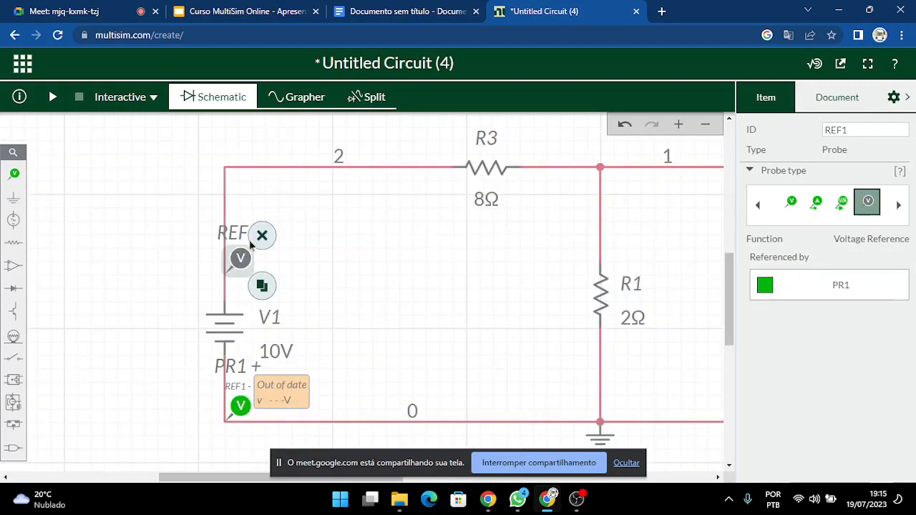
click(14, 176)
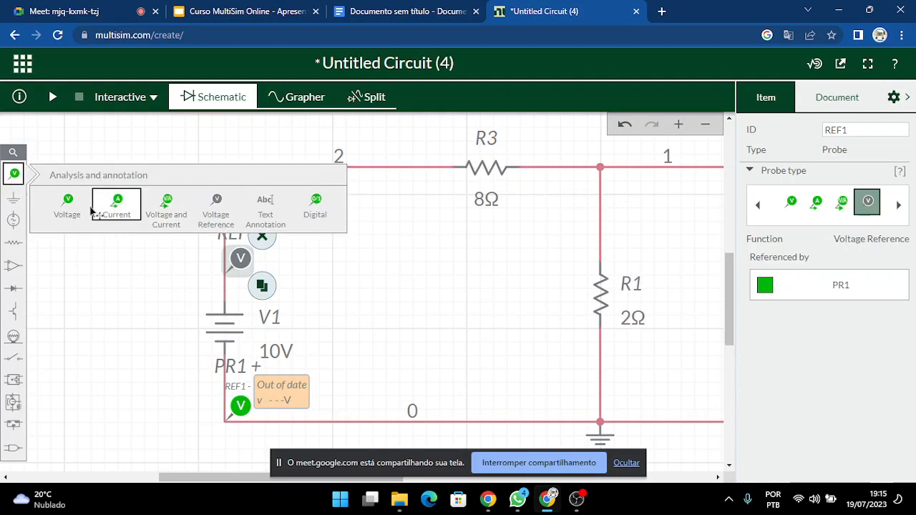
click(69, 203)
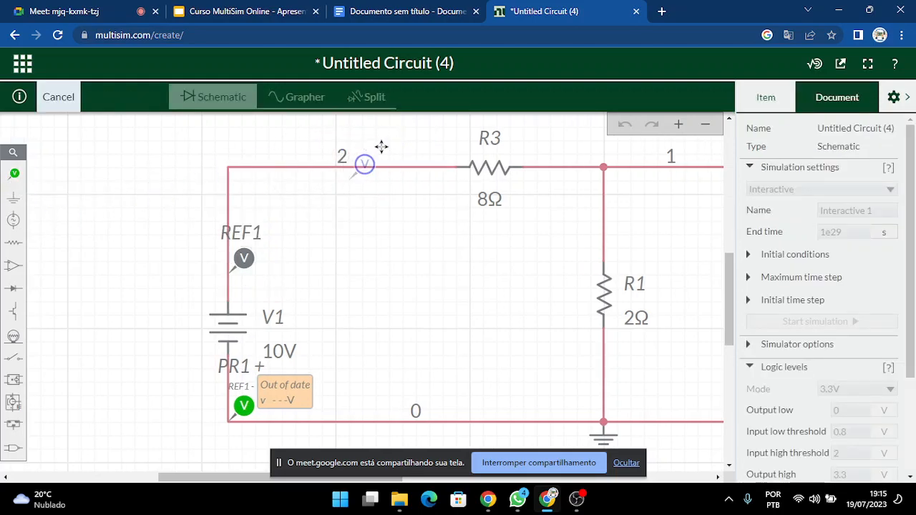
click(377, 147)
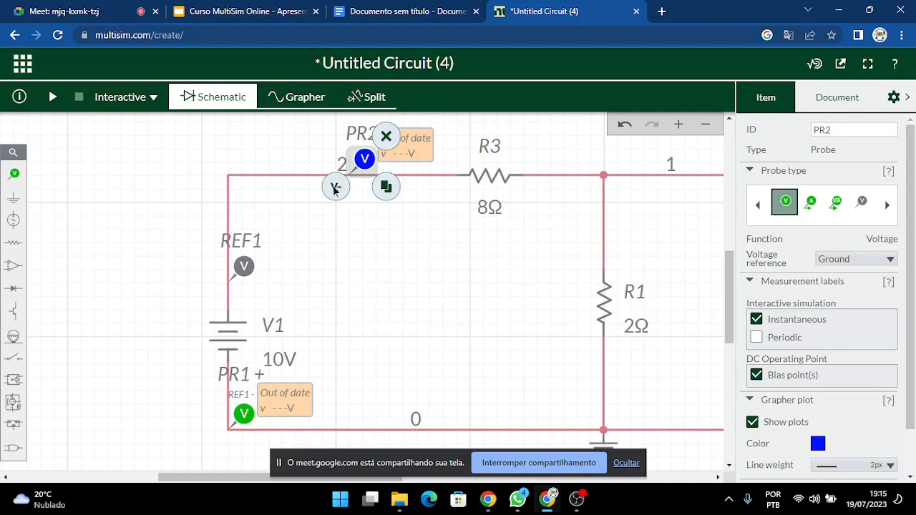
click(335, 188)
click(595, 152)
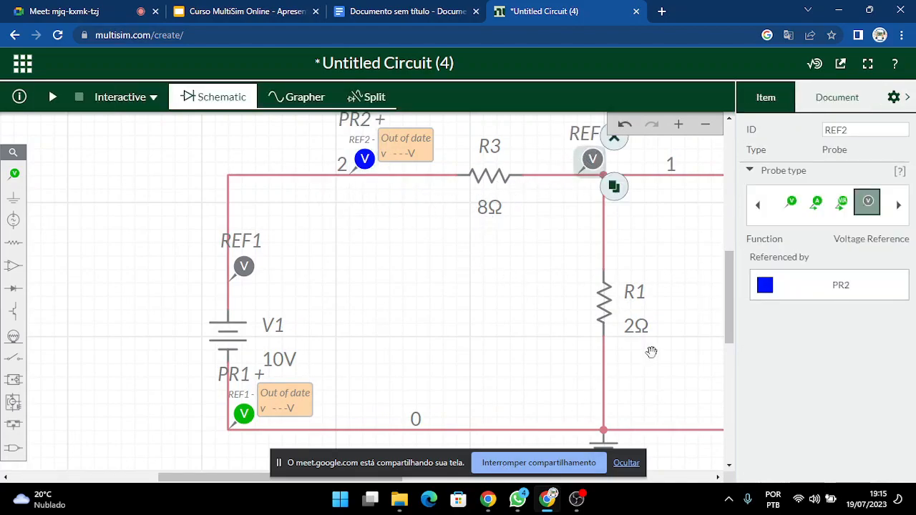
Add a voltage probe across R1, with its positive side on the wire above R1 and its reference on the wire below.
mouse_move(486, 348)
mouse_down()
mouse_move(358, 279)
mouse_move(245, 324)
mouse_up()
click(14, 174)
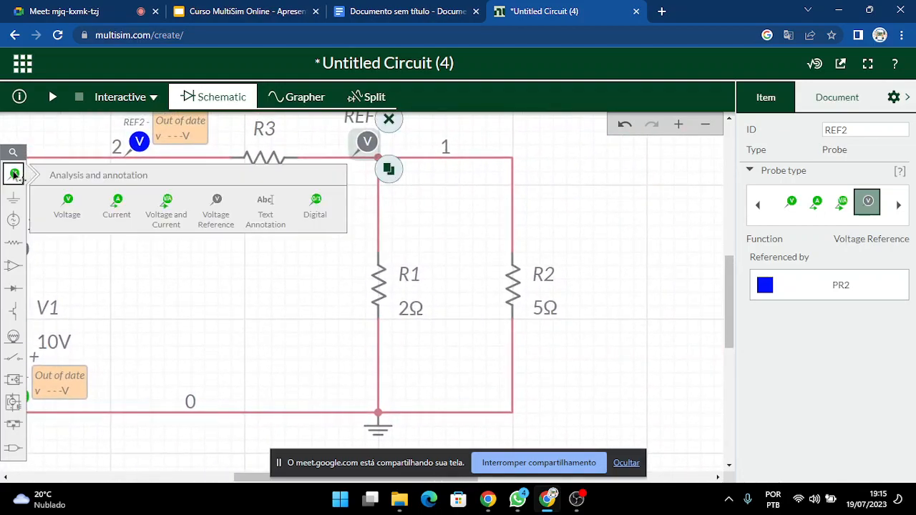
click(61, 202)
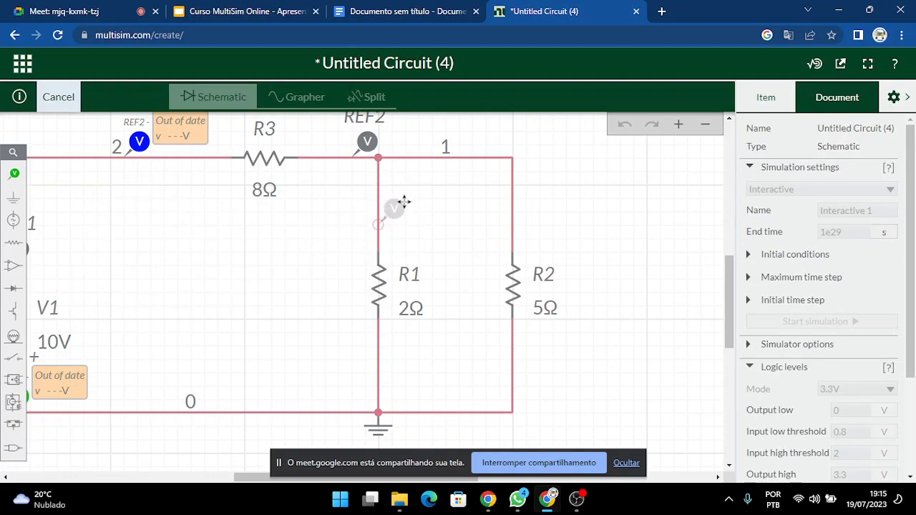
click(405, 214)
click(365, 249)
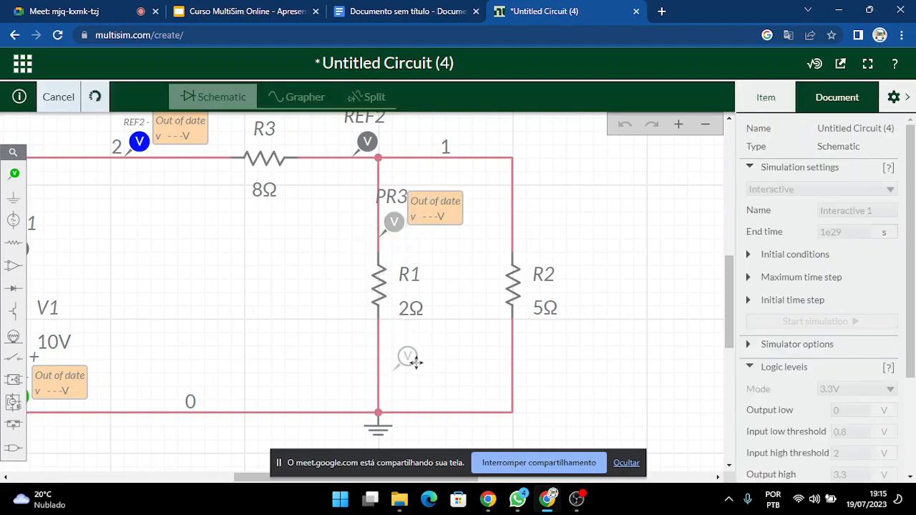
click(404, 370)
Run the simulation, compare the voltages across V1, R3 and R1 around the loop, and stop the simulation.
scroll(587, 377, down, 4)
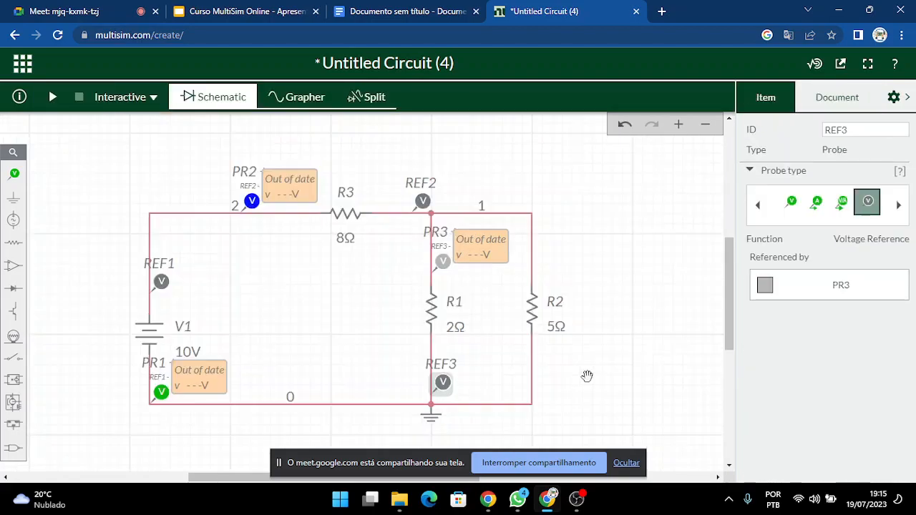
scroll(586, 376, up, 2)
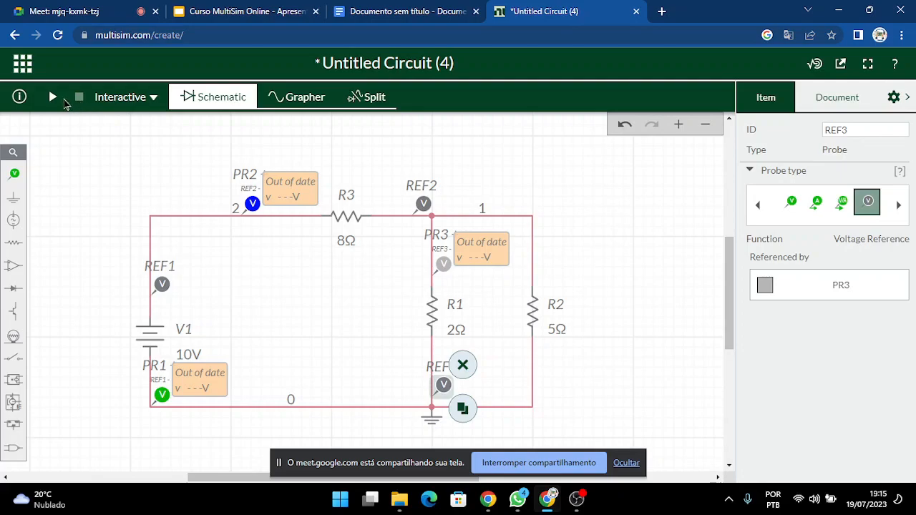
click(52, 97)
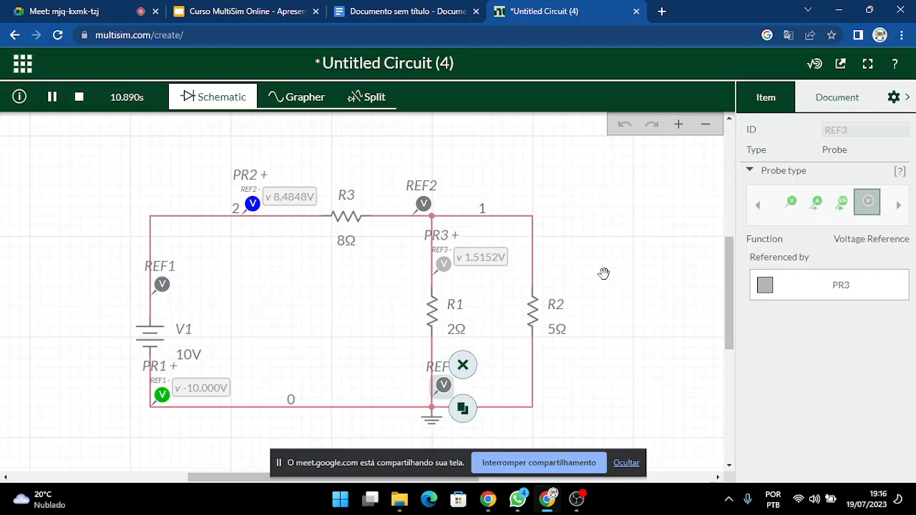
click(344, 219)
click(510, 294)
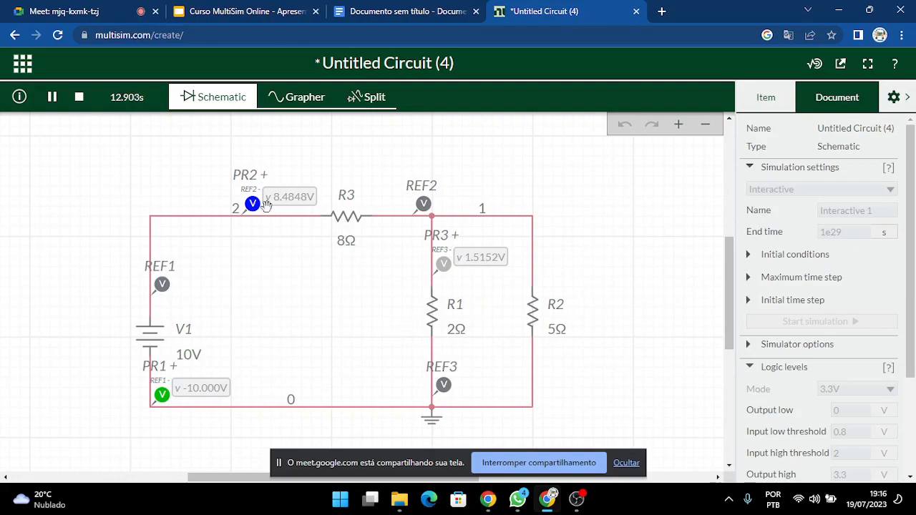
click(79, 97)
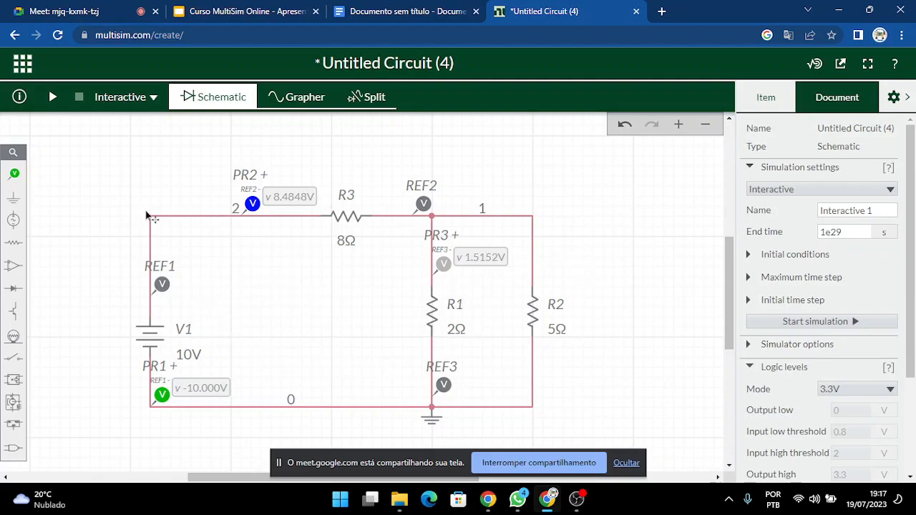
Place a 1 kΩ resistor above R3 and wire it from the corner above V1 to the corner above R2.
scroll(489, 187, up, 1)
scroll(607, 249, down, 1)
drag(731, 264, 733, 228)
click(15, 242)
drag(66, 272, 379, 225)
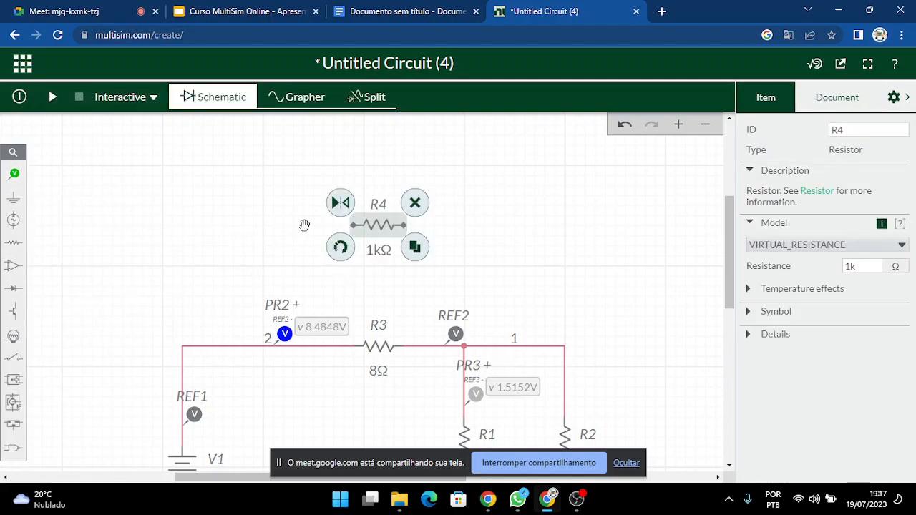
mouse_move(351, 225)
mouse_down()
mouse_move(230, 268)
mouse_move(195, 344)
mouse_move(183, 346)
mouse_up()
drag(404, 225, 565, 347)
Examine the loops of the whole circuit with R4 connected in parallel with R3.
scroll(663, 324, down, 3)
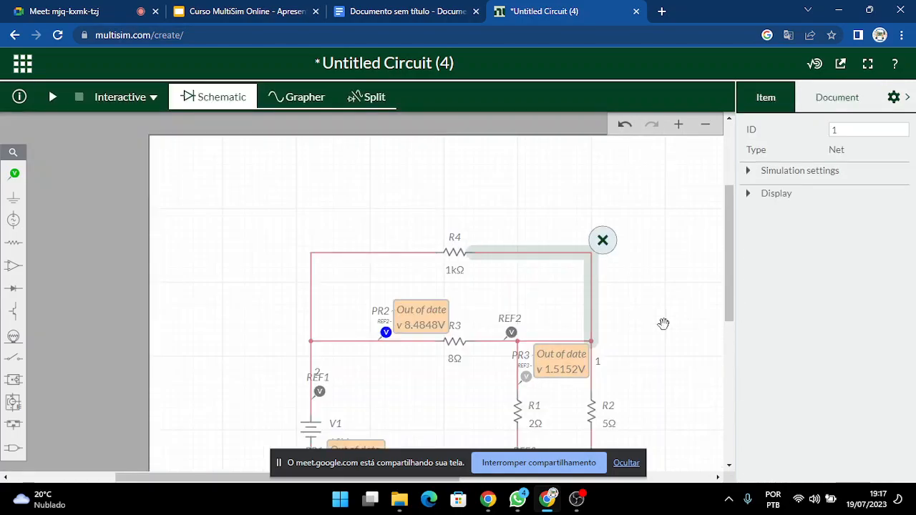
mouse_move(730, 249)
mouse_down()
mouse_move(723, 293)
mouse_move(730, 262)
mouse_up()
scroll(697, 270, up, 3)
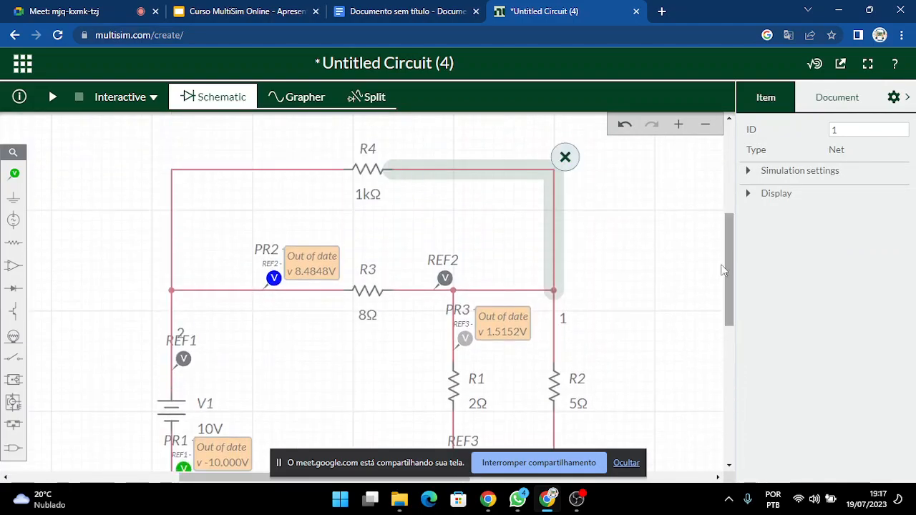
click(685, 300)
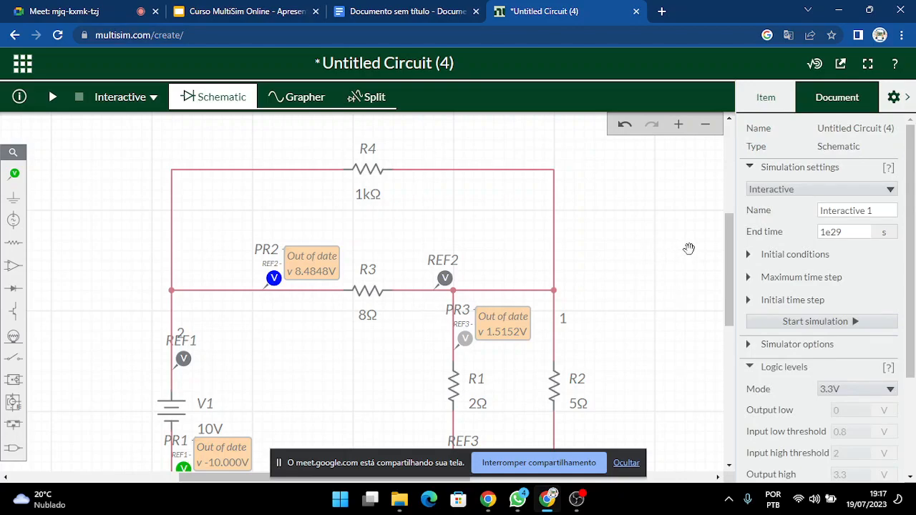
drag(731, 262, 730, 270)
scroll(622, 290, down, 2)
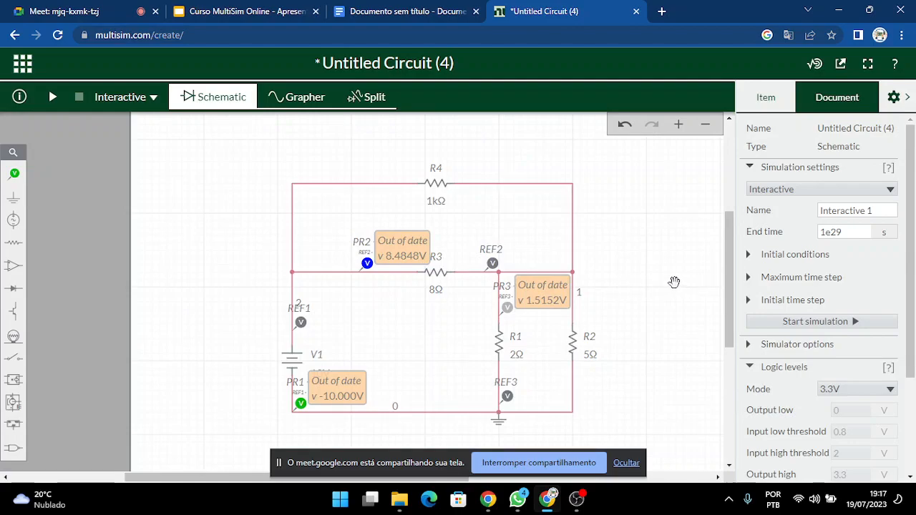
drag(655, 290, 638, 278)
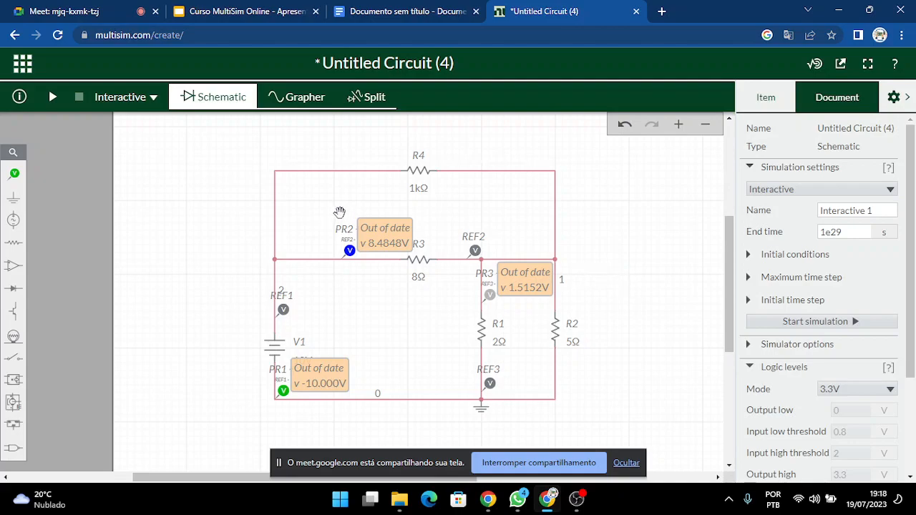
mouse_move(730, 264)
mouse_down()
mouse_move(730, 284)
mouse_move(730, 267)
mouse_up()
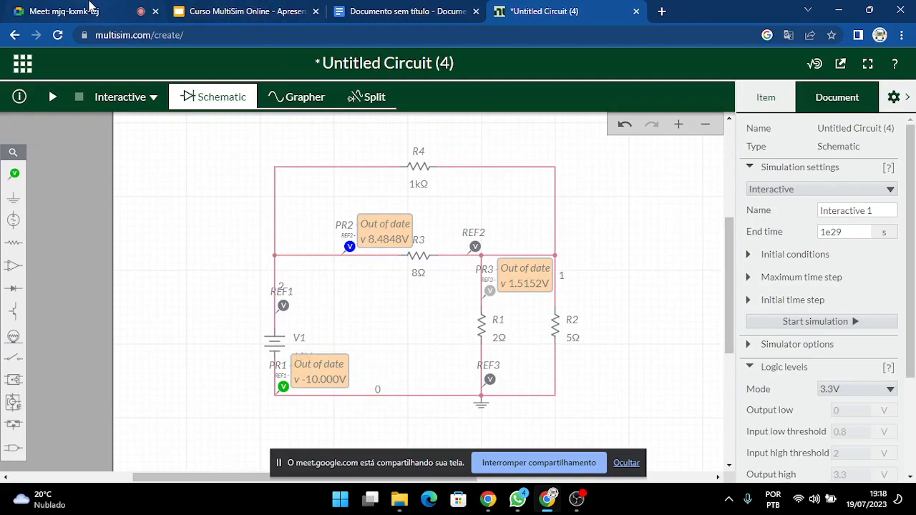
Switch to the Curso MultiSim Online presentation in Google Slides and start the slideshow at the Lei das malhas slide.
click(90, 8)
click(247, 11)
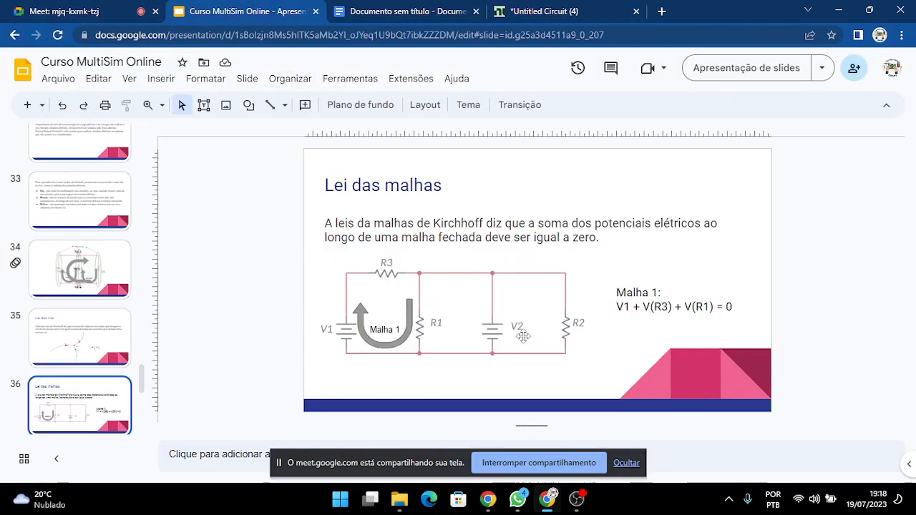
click(747, 67)
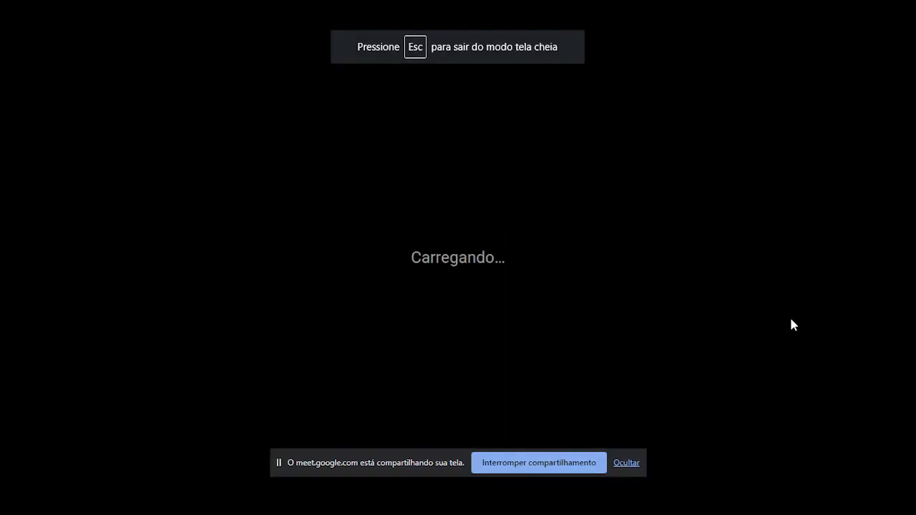
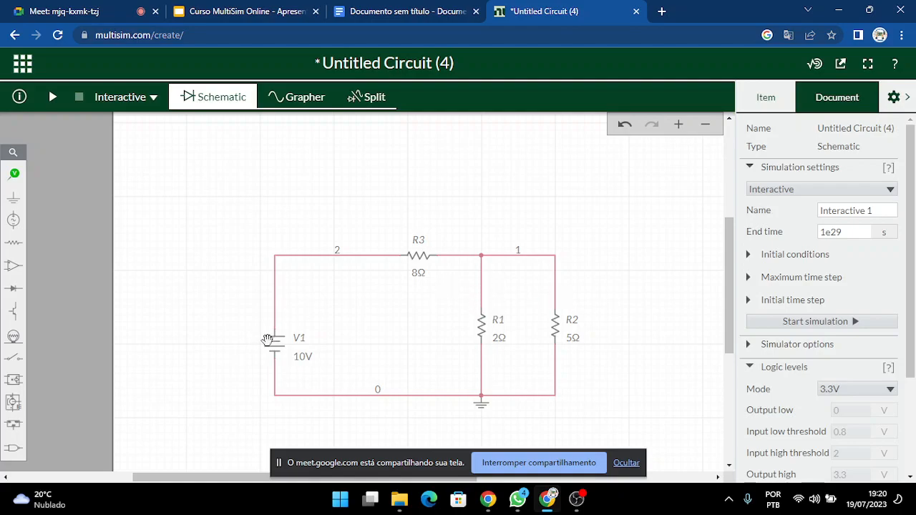
Move the voltage source V1 closer to R1 and delete the 5 Ω resistor R2 from the outer branch.
drag(267, 340, 332, 343)
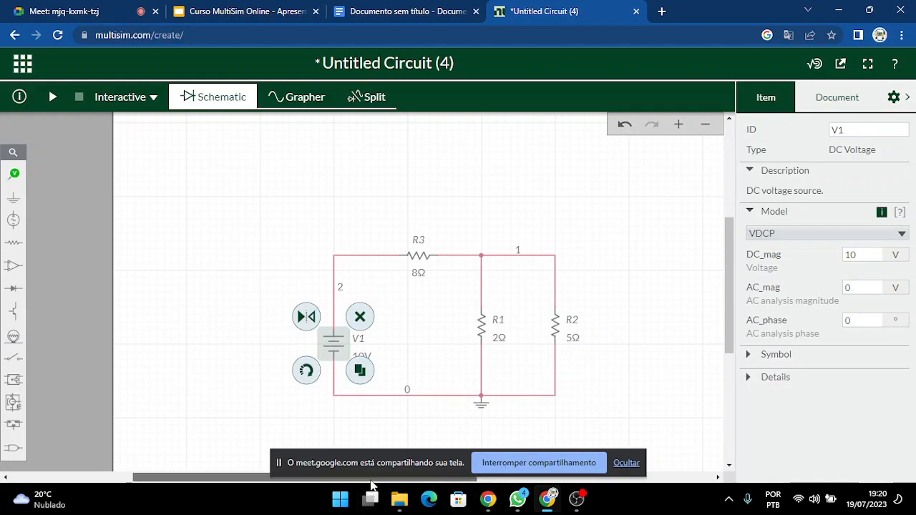
drag(371, 478, 481, 479)
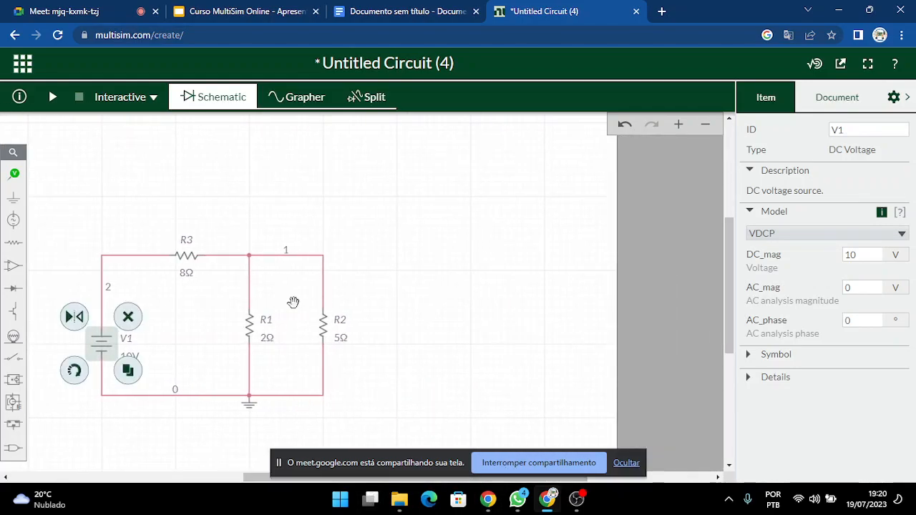
click(322, 318)
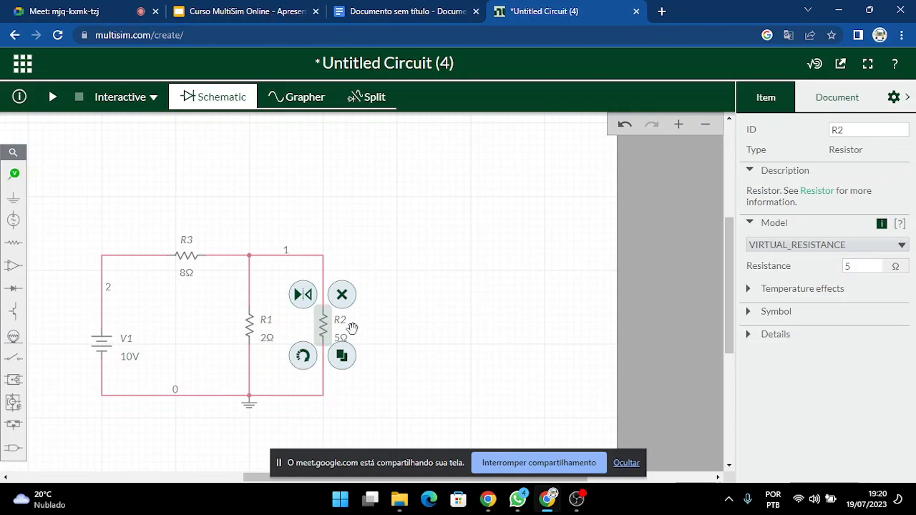
key(Delete)
Place a DC current source beside R1 and wire it in parallel, from the node above R1 to the ground node.
click(13, 221)
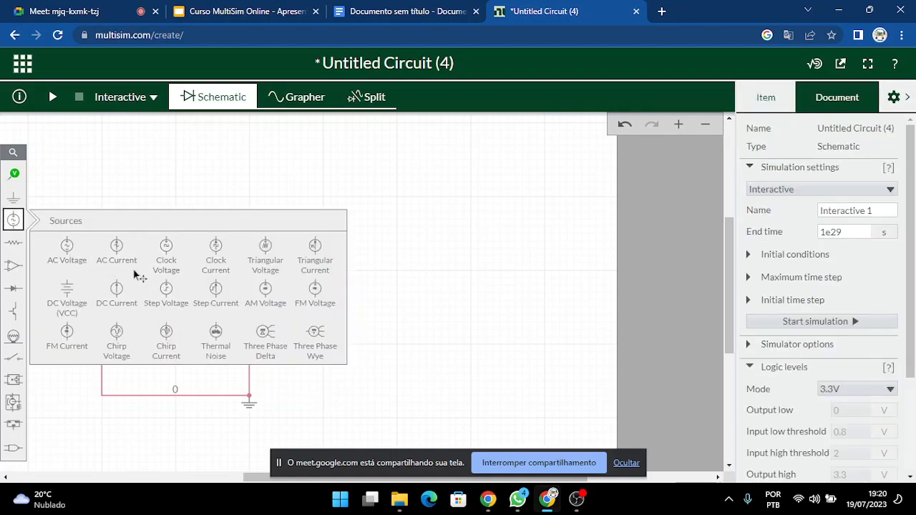
click(125, 293)
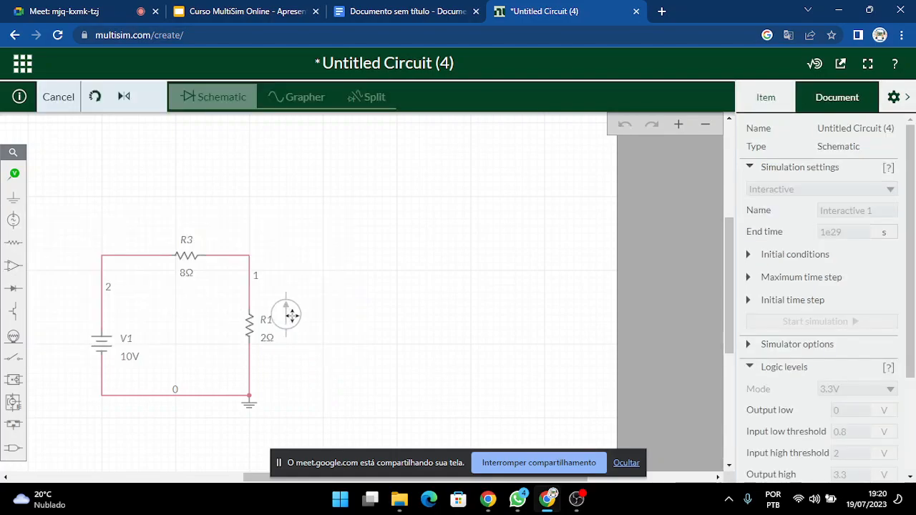
click(331, 328)
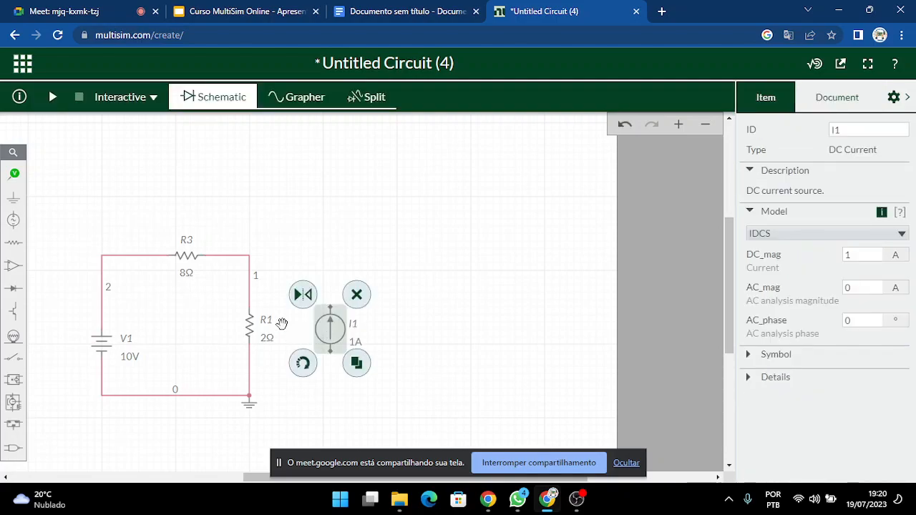
click(332, 308)
click(250, 256)
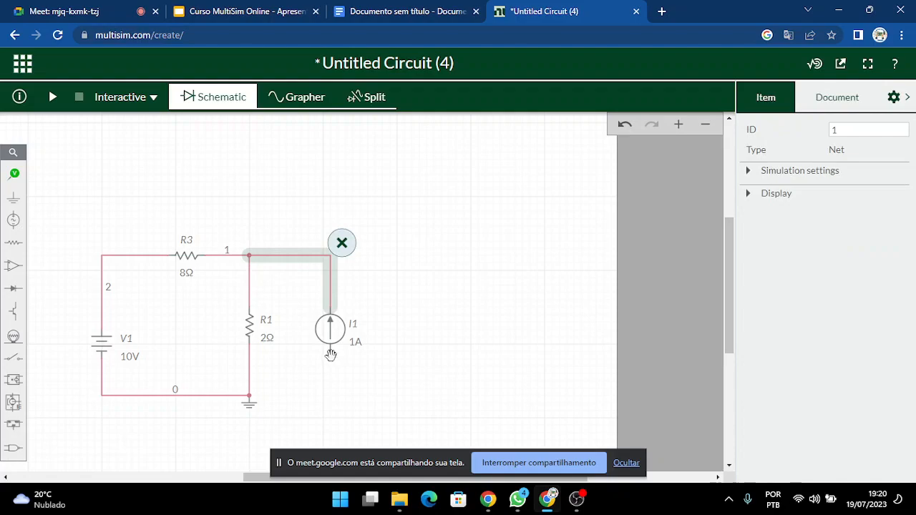
click(335, 356)
click(330, 352)
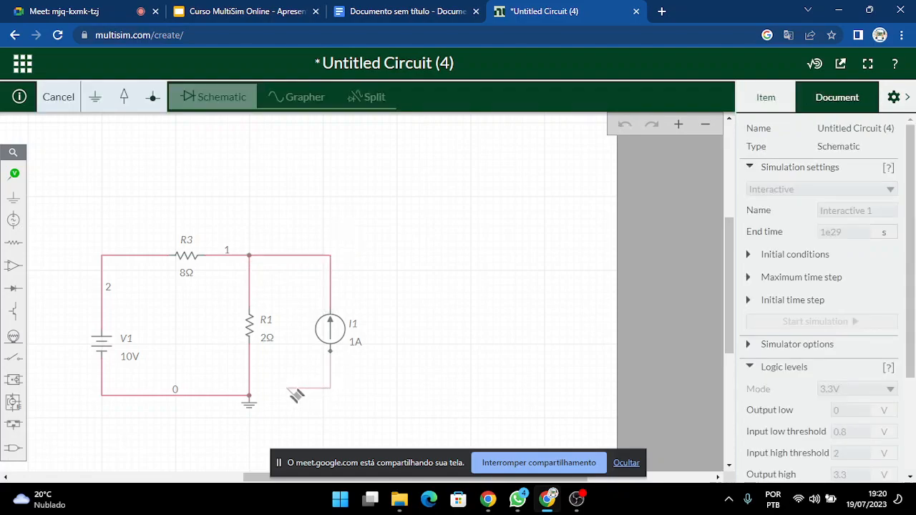
click(249, 396)
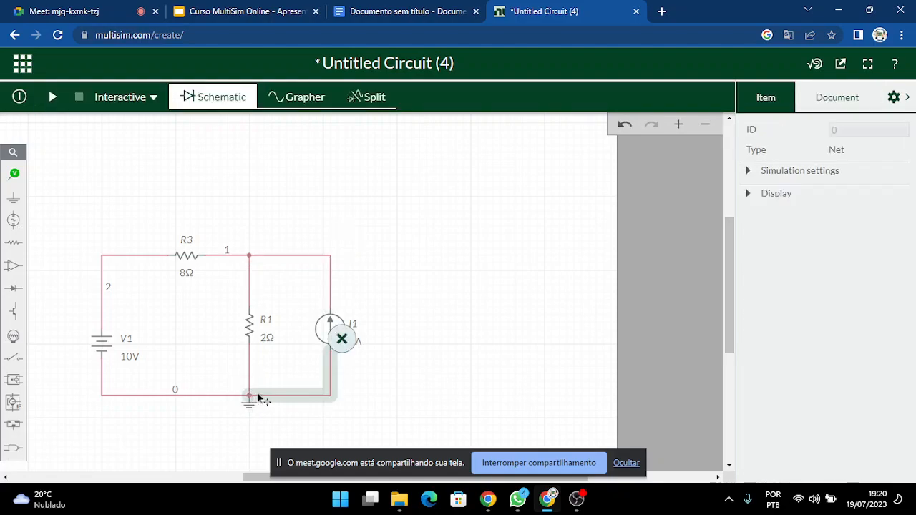
Duplicate resistor R3, place the copy beyond the current source at the same height, and set its resistance to 1 Ω.
click(182, 259)
click(217, 275)
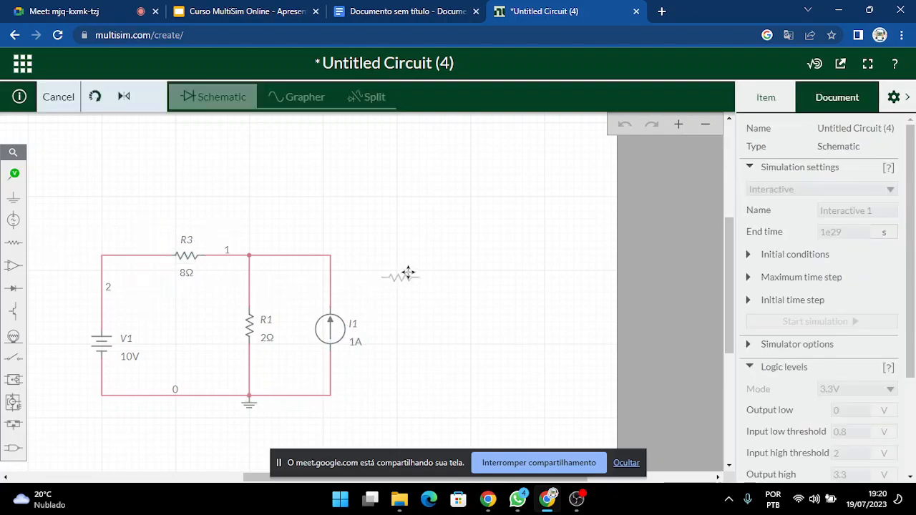
click(408, 255)
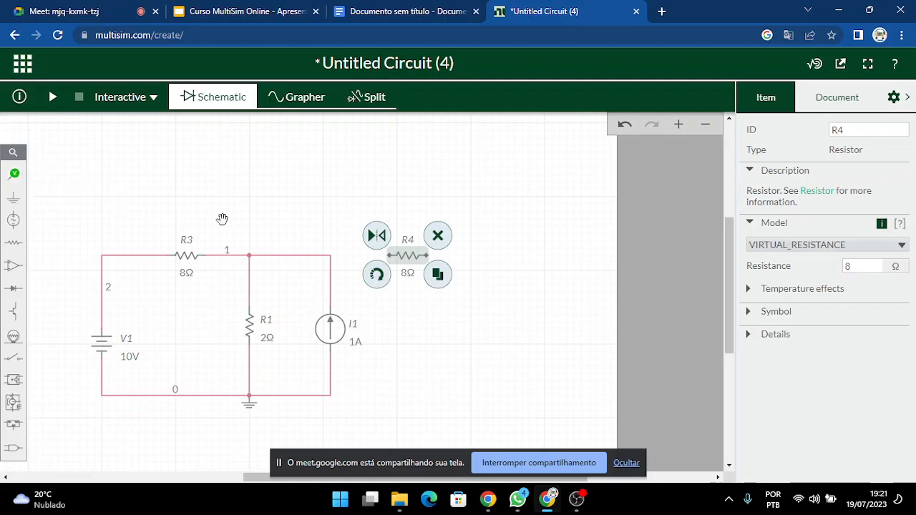
click(405, 275)
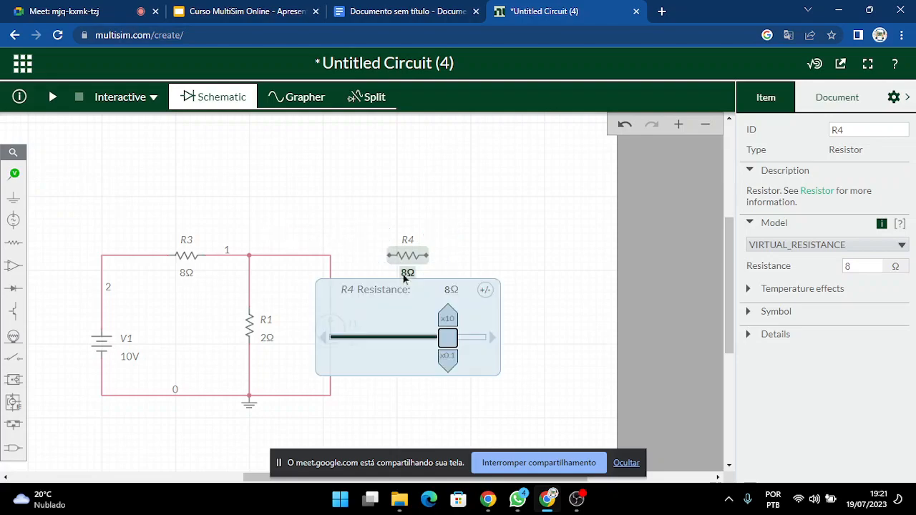
click(449, 289)
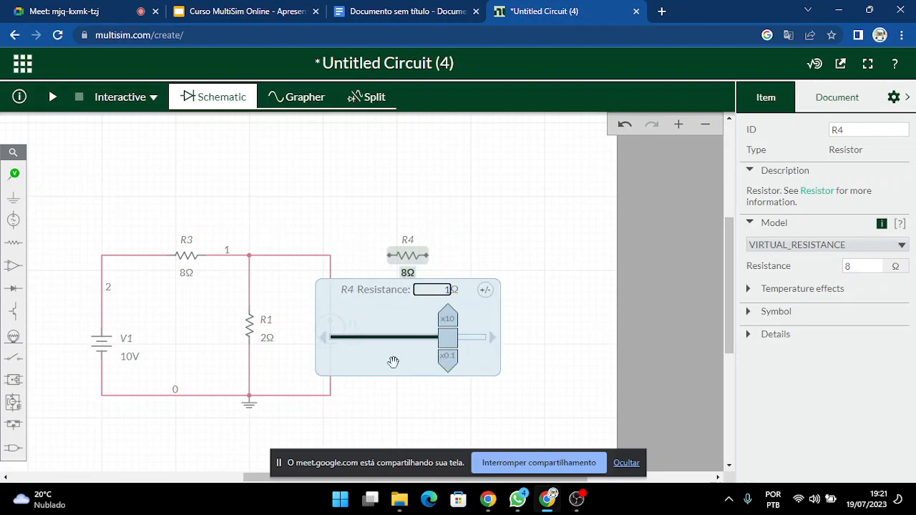
key(Return)
click(346, 253)
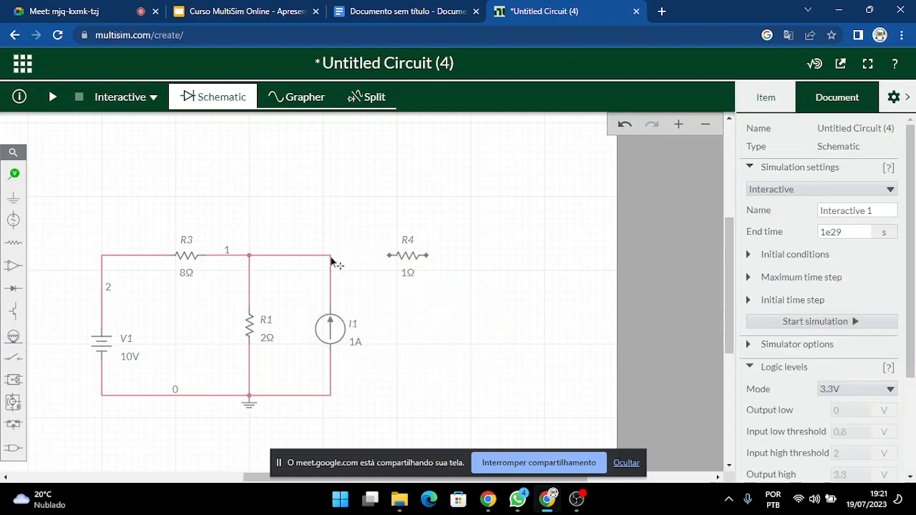
Wire the 1 Ω resistor R4 between the corner above current source I1 and the corner below it.
click(390, 256)
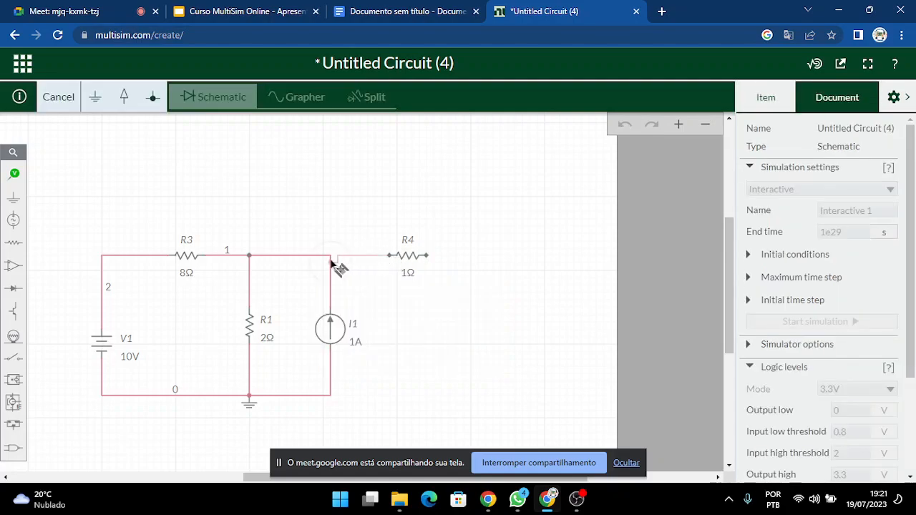
click(331, 257)
click(428, 256)
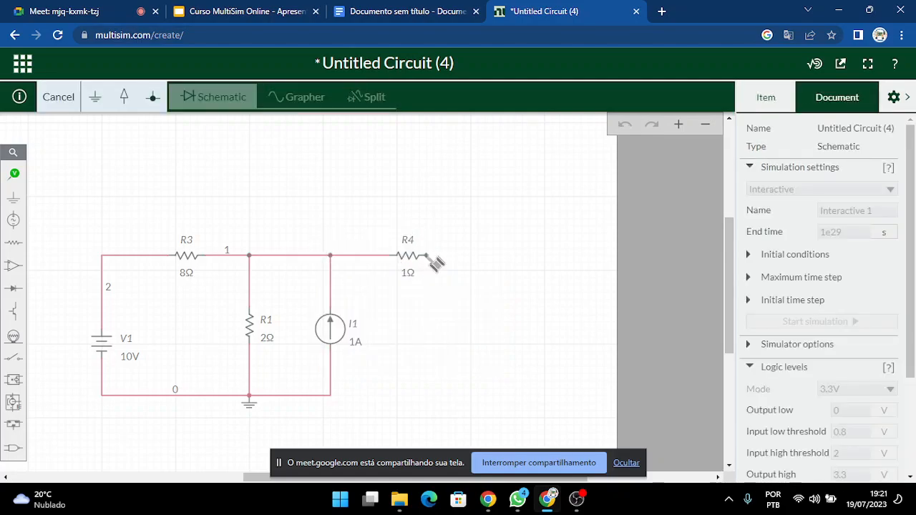
click(332, 396)
click(509, 345)
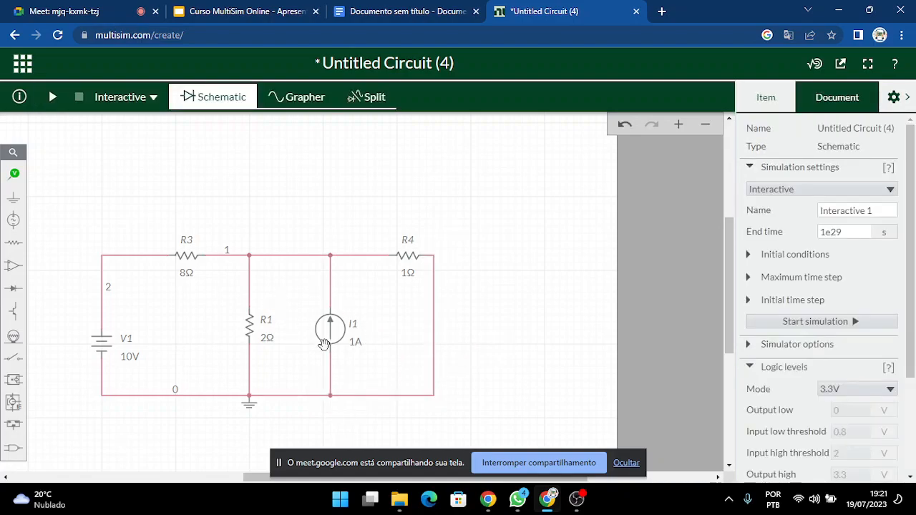
Set the current of source I1 to 2 A and check the resistance value of R1.
click(354, 343)
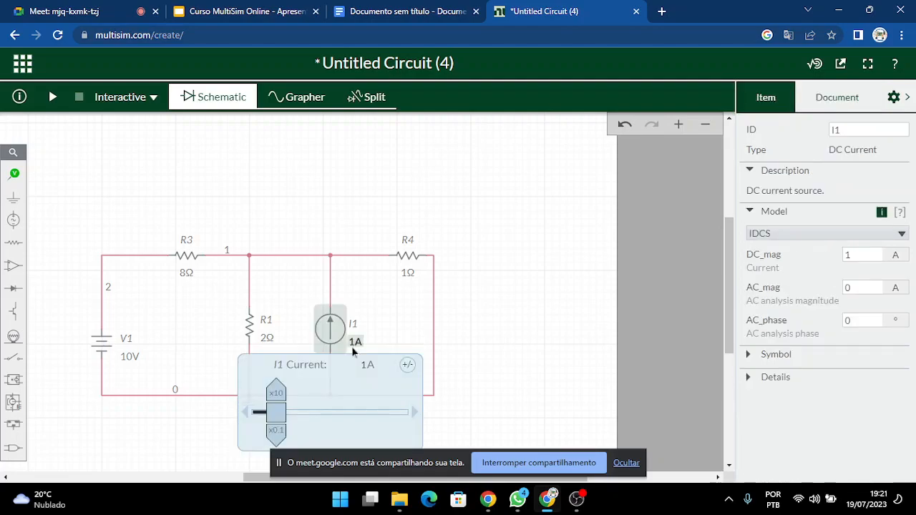
click(366, 365)
text(2)
key(Return)
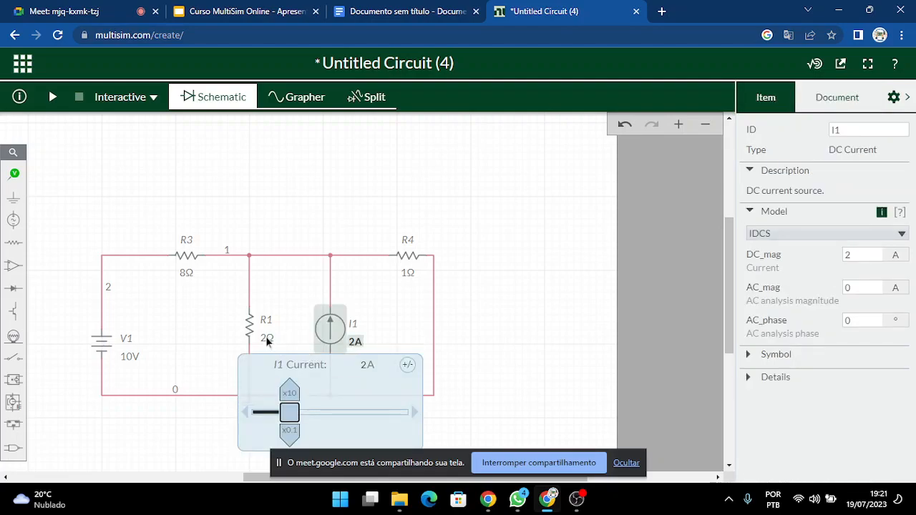
click(266, 338)
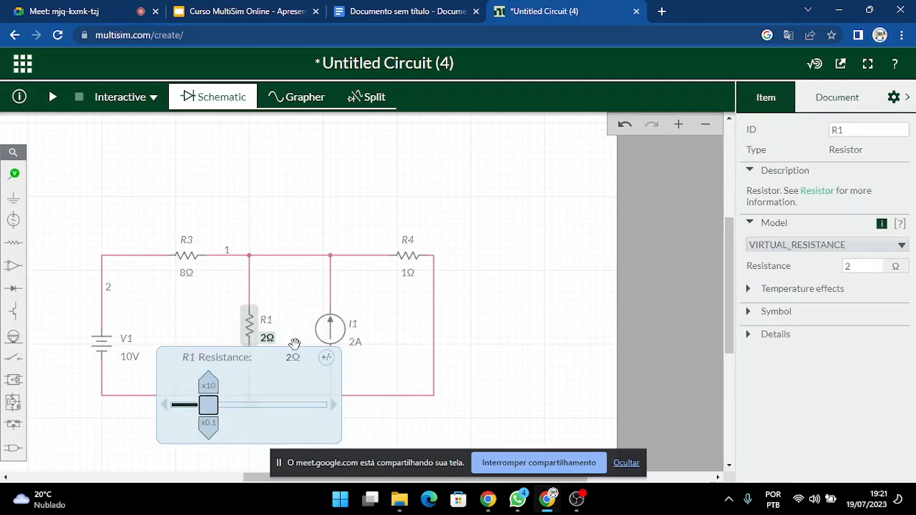
Set the voltage of source V1 to 32 V.
click(130, 356)
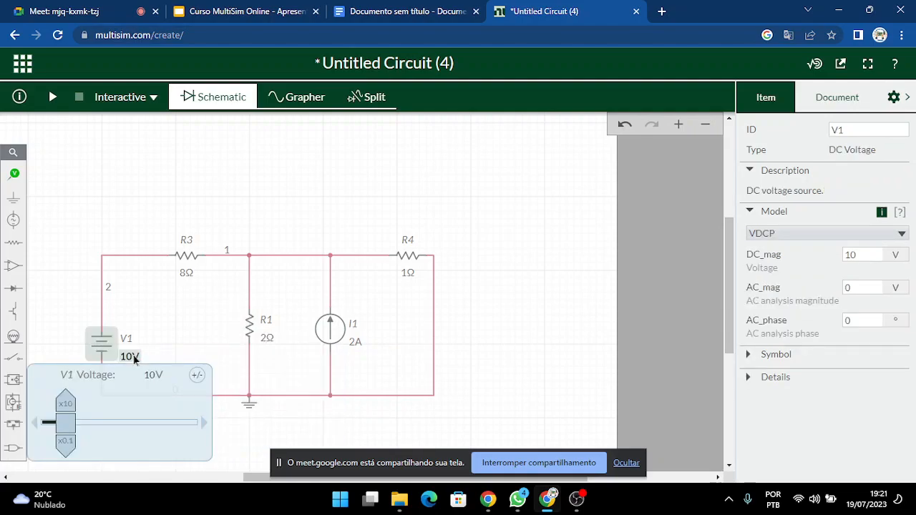
click(153, 375)
text(32)
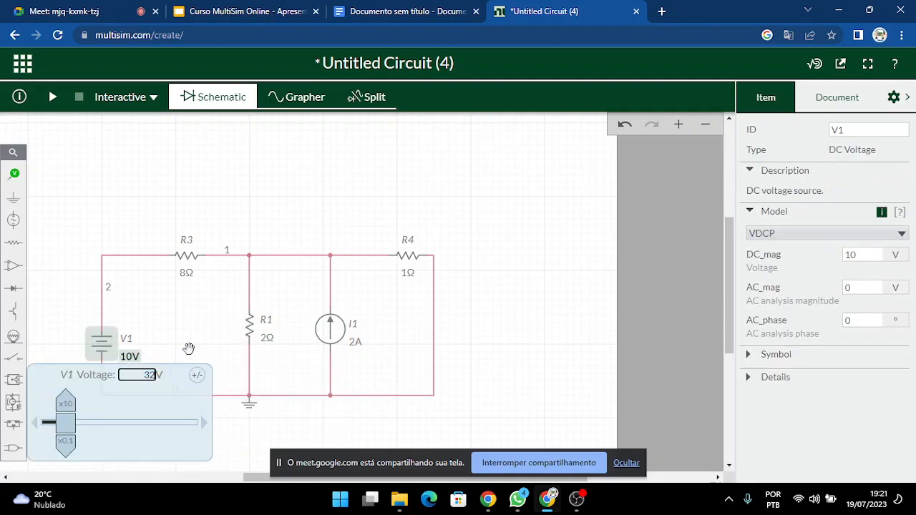
key(Return)
Set the resistance of R3 to 4 Ω.
click(186, 280)
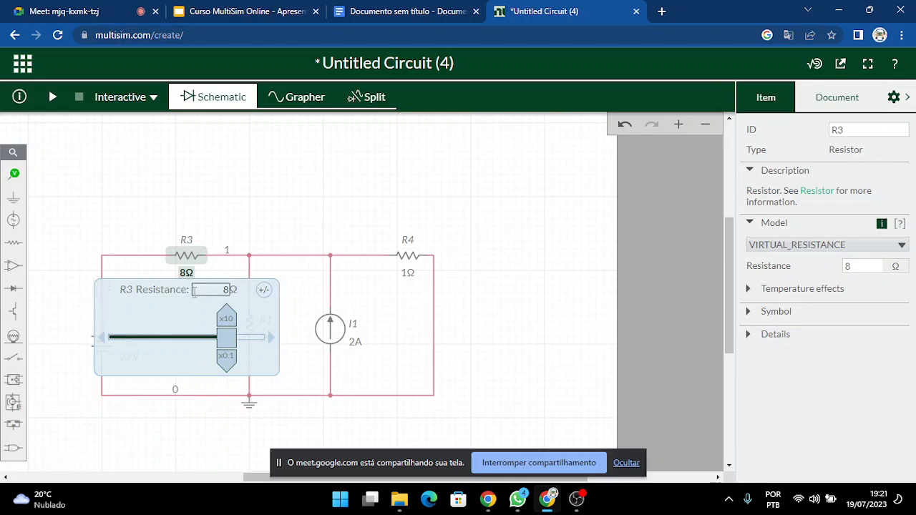
click(223, 304)
click(223, 304)
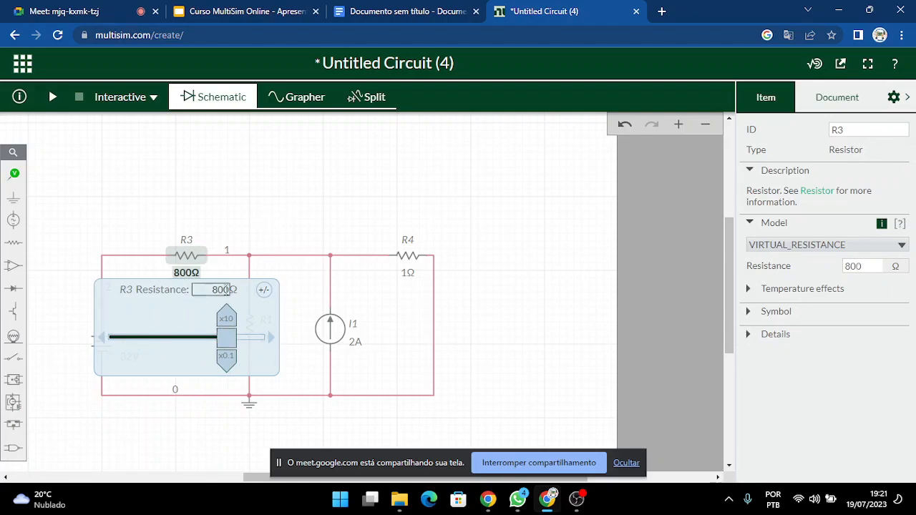
click(225, 292)
text(4)
key(Return)
click(320, 209)
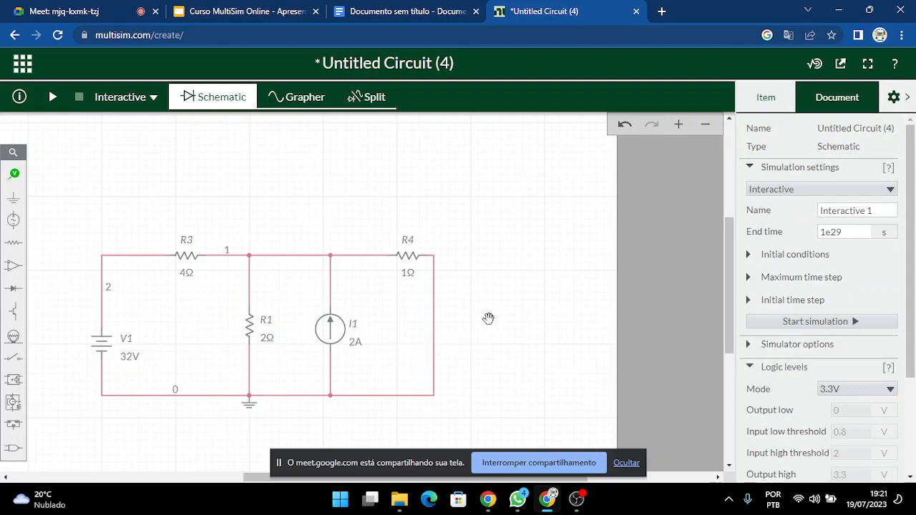
Examine the two-source circuit, focusing on current source I1 and the wire from R4 back to the ground node.
scroll(494, 300, down, 1)
scroll(494, 301, up, 1)
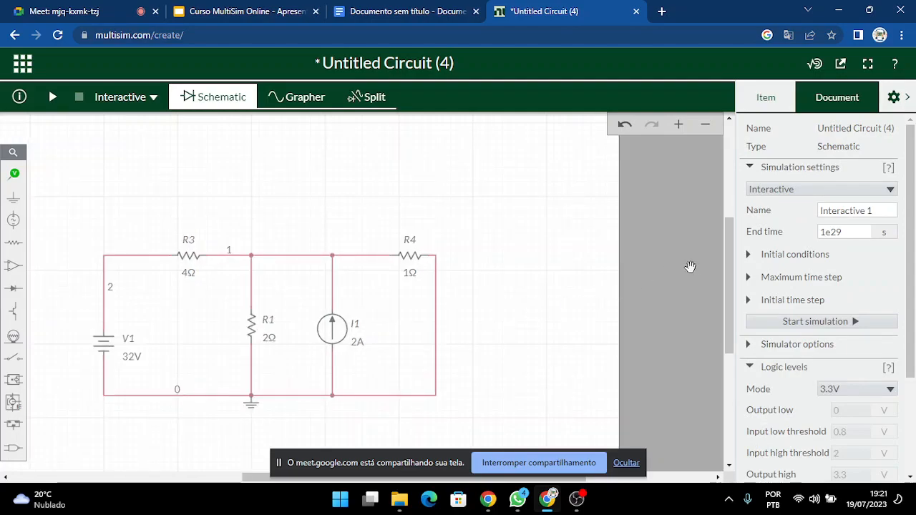
mouse_move(732, 286)
mouse_down()
mouse_move(723, 311)
mouse_move(725, 302)
mouse_up()
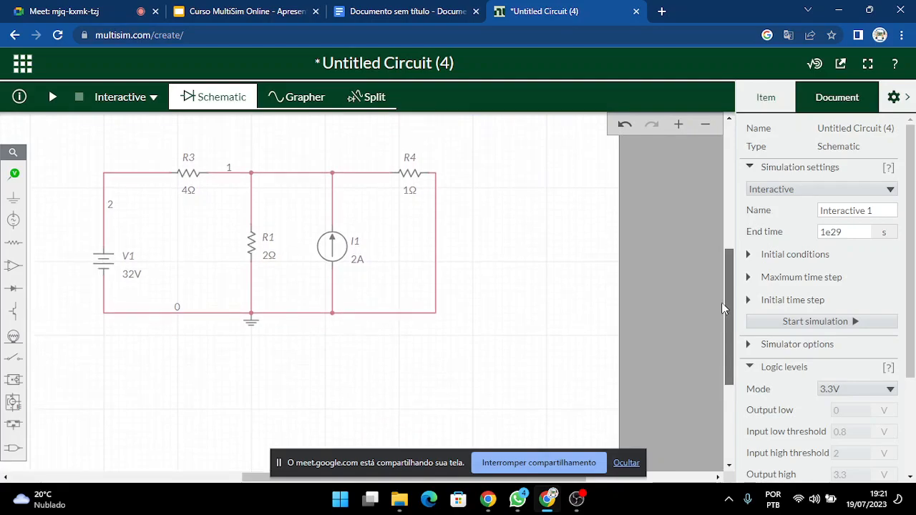
click(332, 252)
click(390, 262)
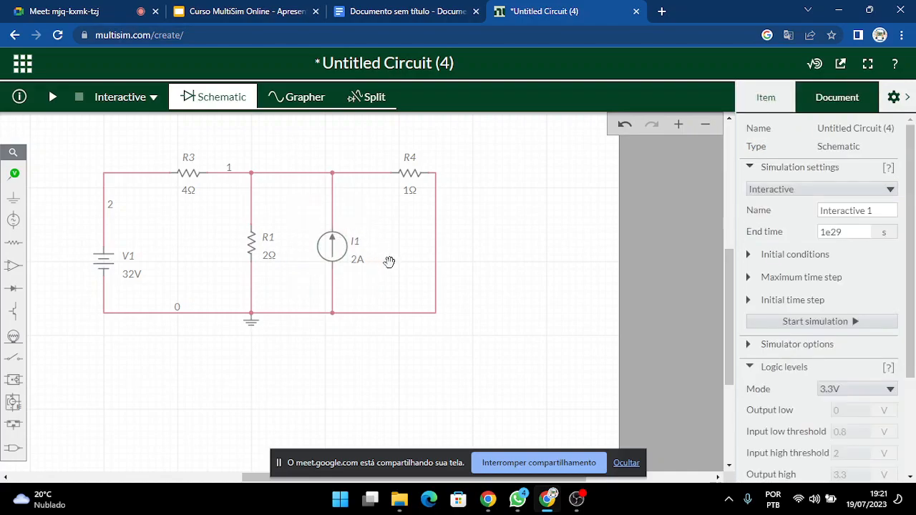
click(440, 230)
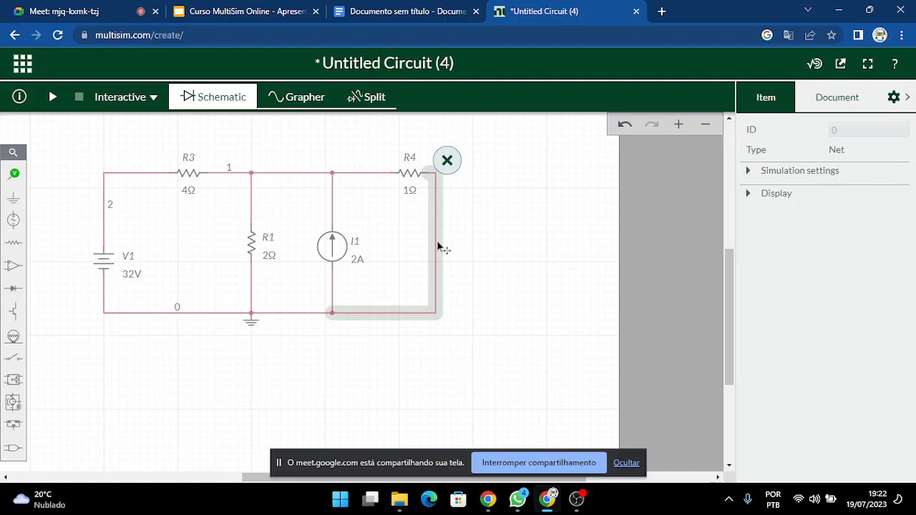
click(495, 262)
click(436, 265)
click(501, 257)
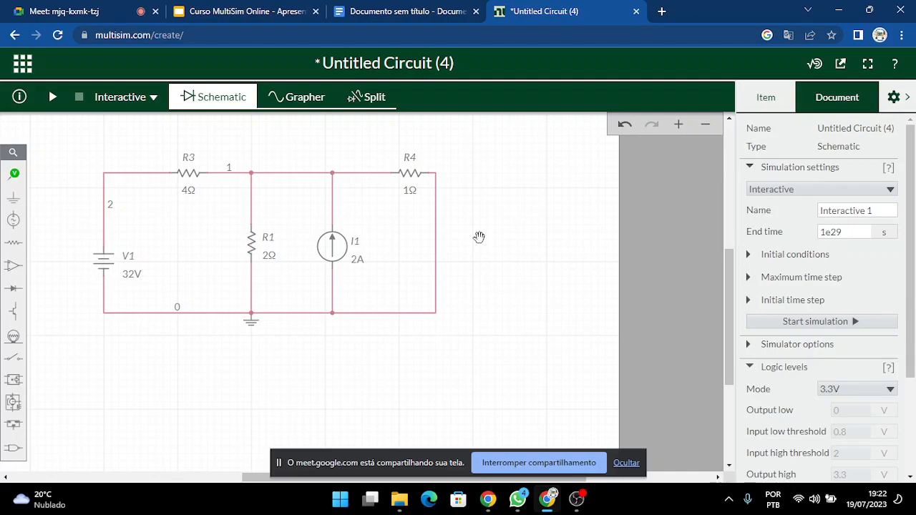
click(437, 247)
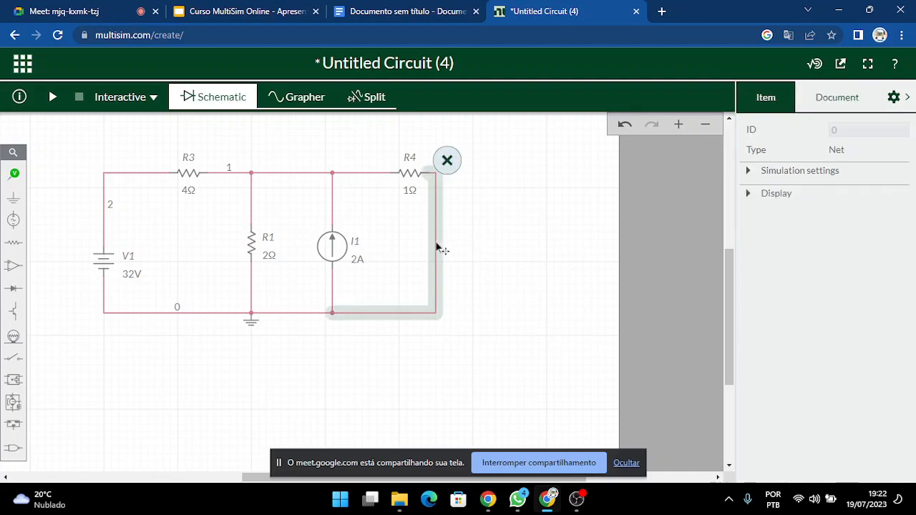
click(505, 249)
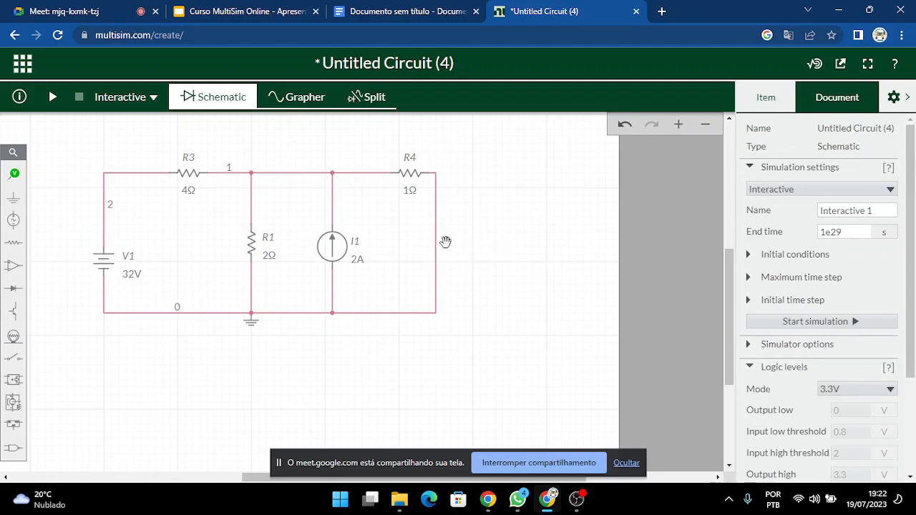
click(437, 191)
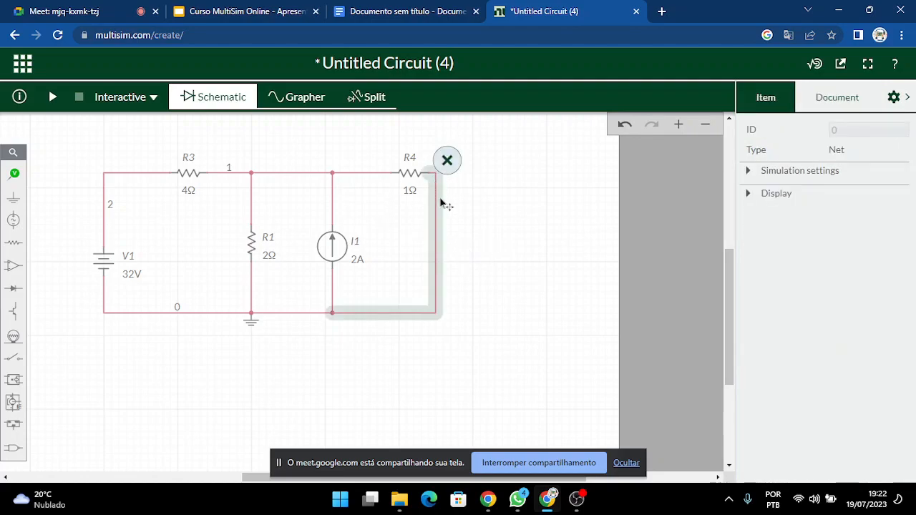
click(494, 239)
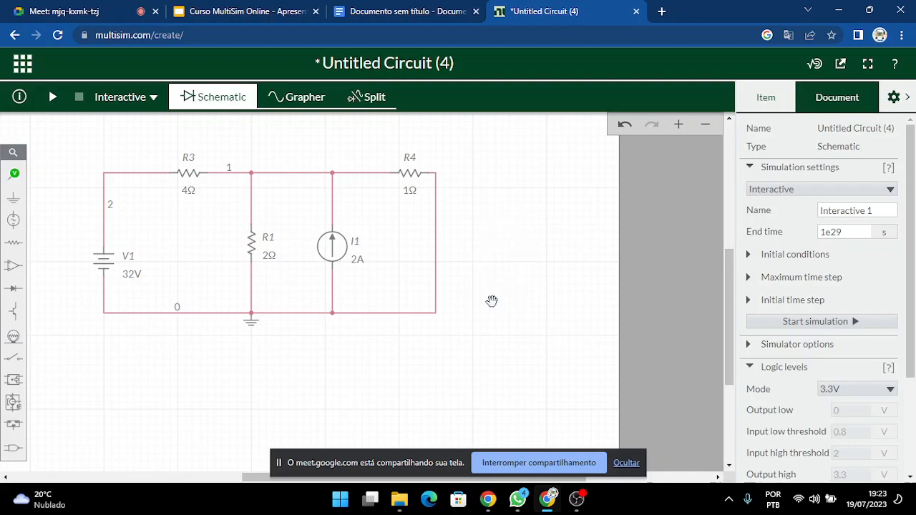
click(437, 237)
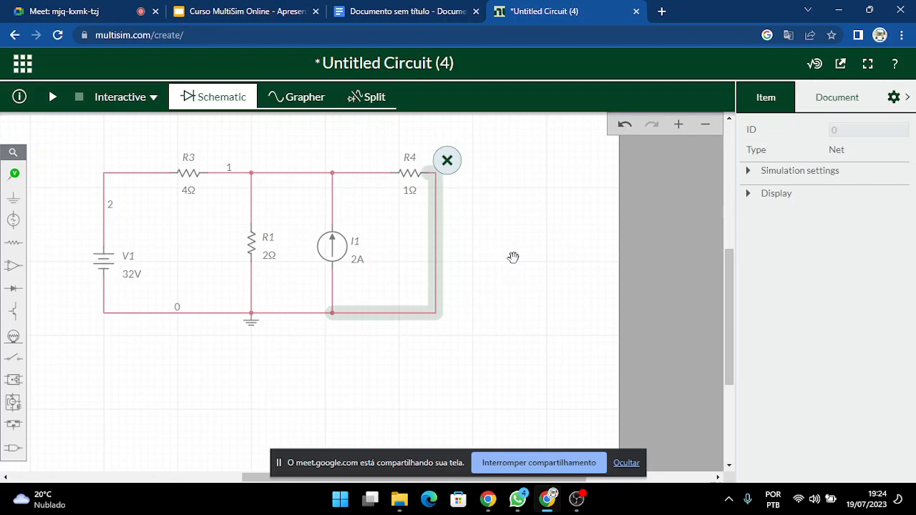
Switch to the Google Slides presentation, present the "Como fazer?" slide on the Thévenin procedure, and return to the Multisim circuit.
click(537, 293)
scroll(537, 297, up, 2)
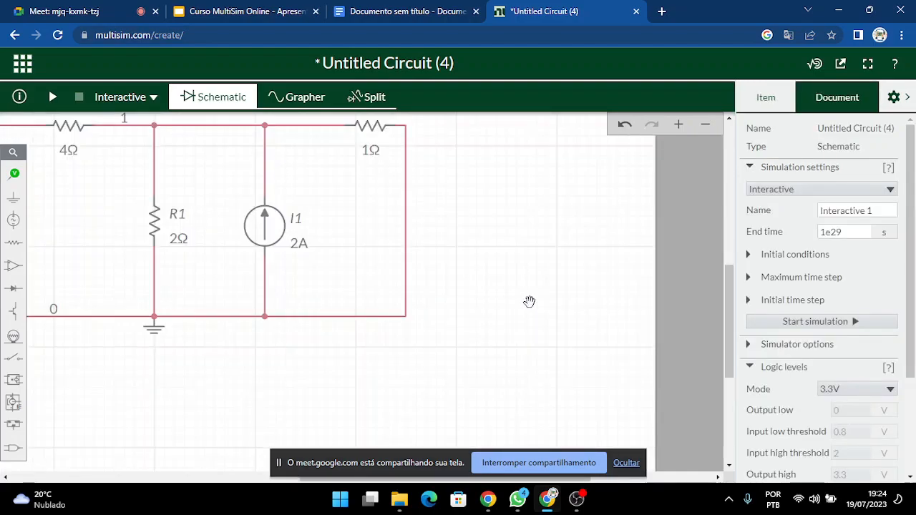
scroll(537, 298, down, 1)
click(236, 11)
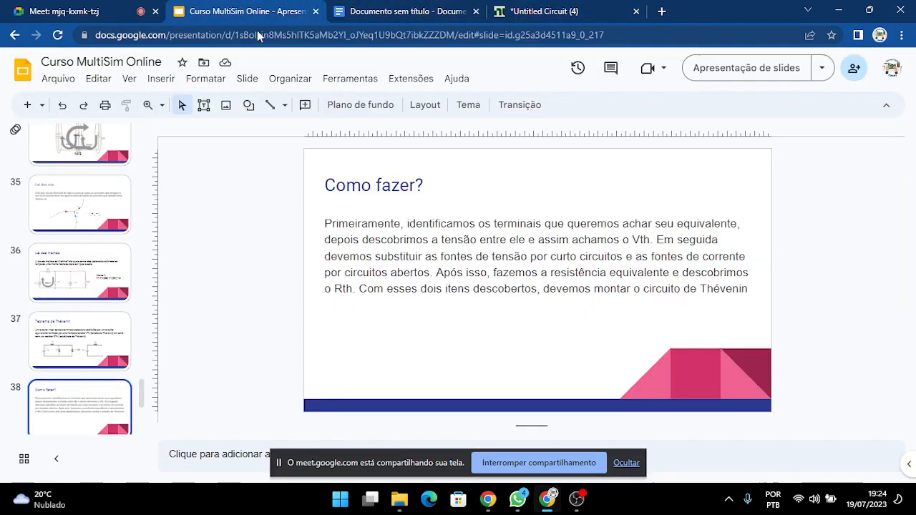
click(748, 63)
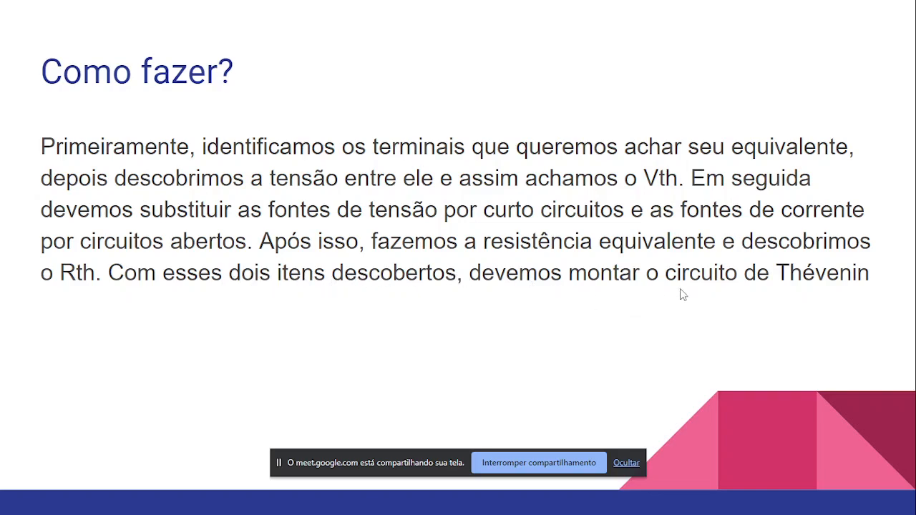
key(Escape)
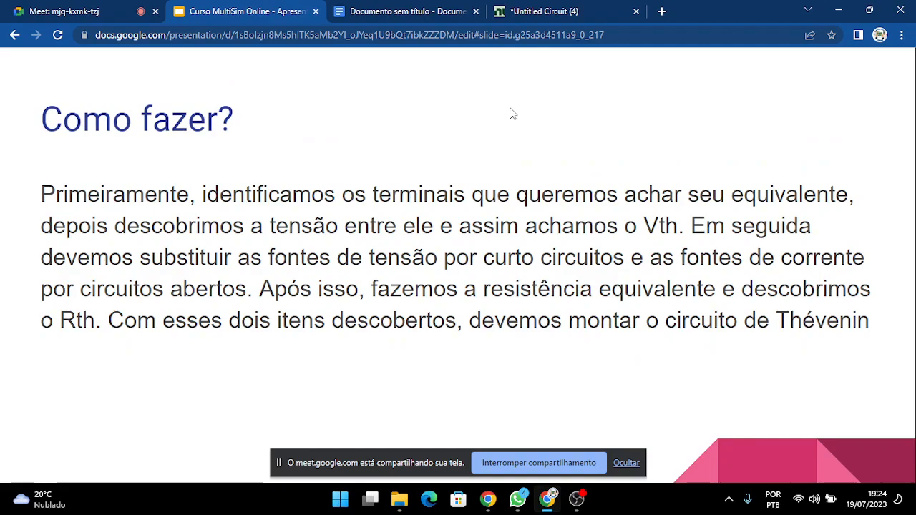
click(510, 12)
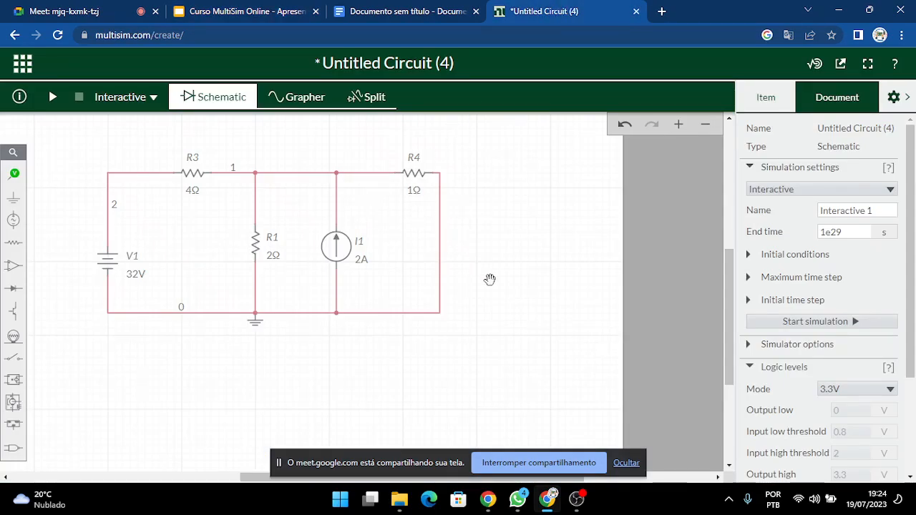
Delete the wire from R4 to the ground node and move R4 closer to current source I1.
click(439, 261)
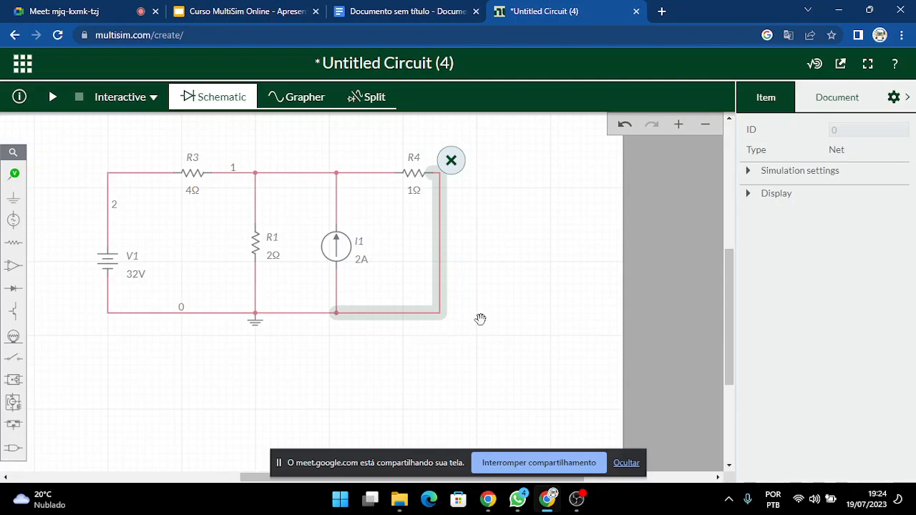
click(536, 294)
click(442, 293)
click(520, 207)
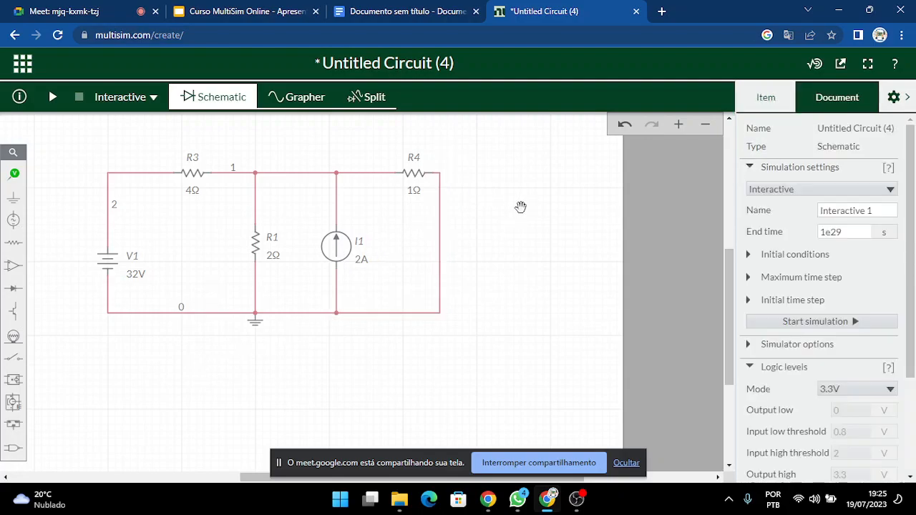
click(435, 172)
key(Escape)
click(441, 228)
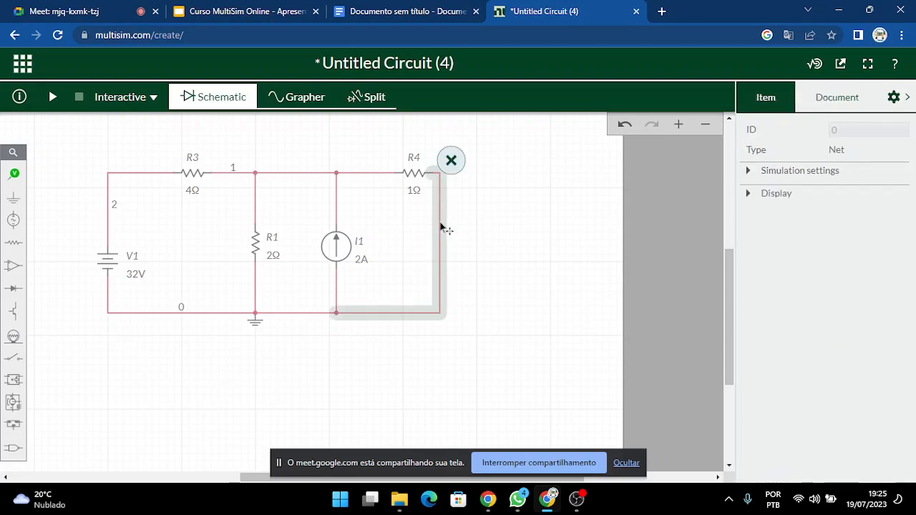
key(Delete)
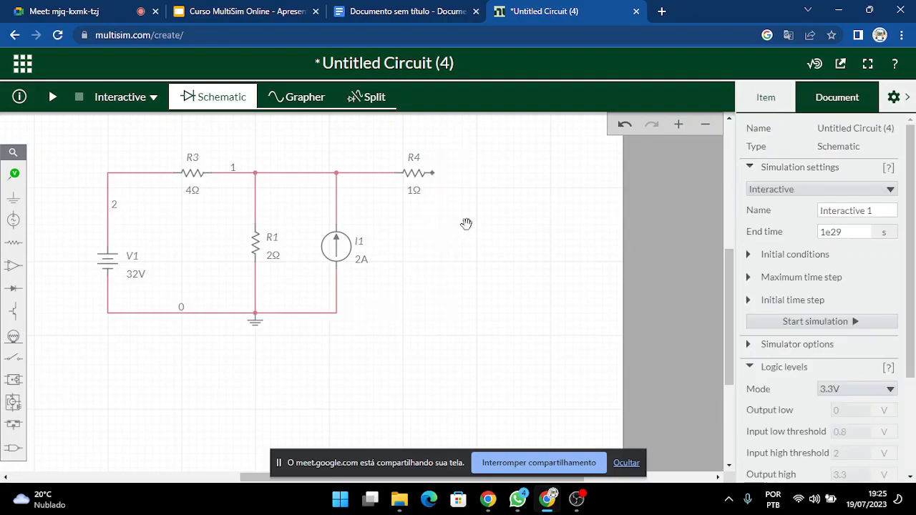
drag(406, 173, 380, 172)
click(470, 189)
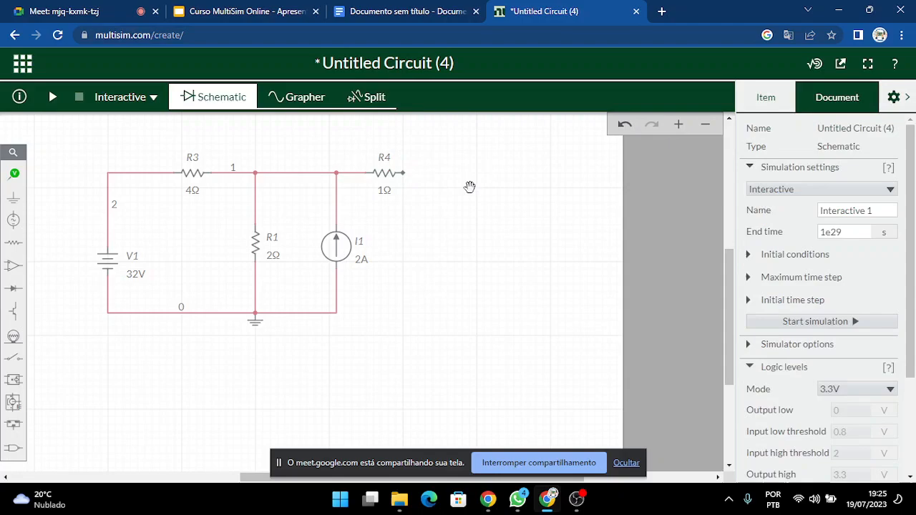
Connect R4's free end to the ground node below I1 and remove that wire again.
click(404, 173)
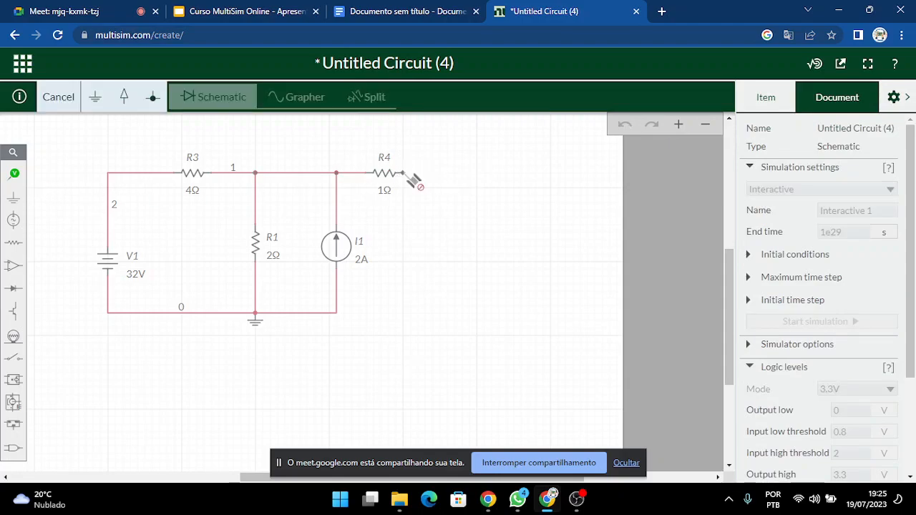
click(337, 313)
click(497, 326)
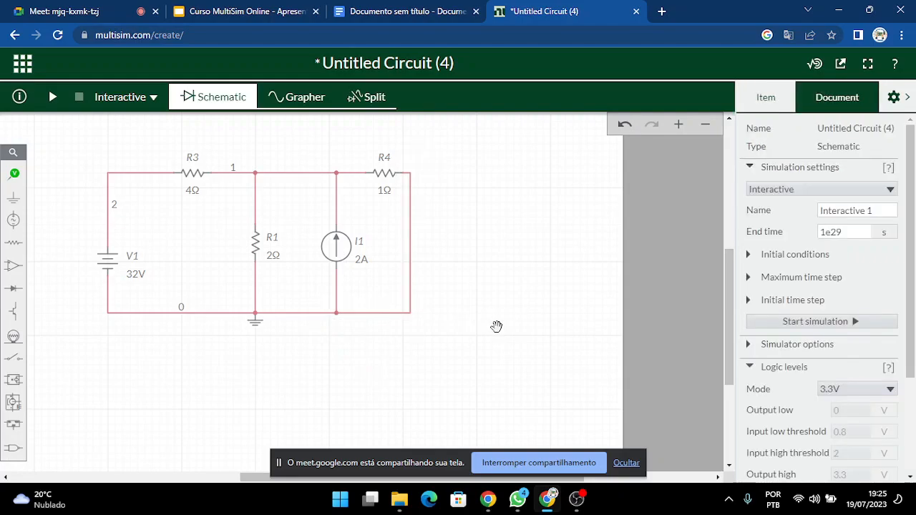
click(413, 276)
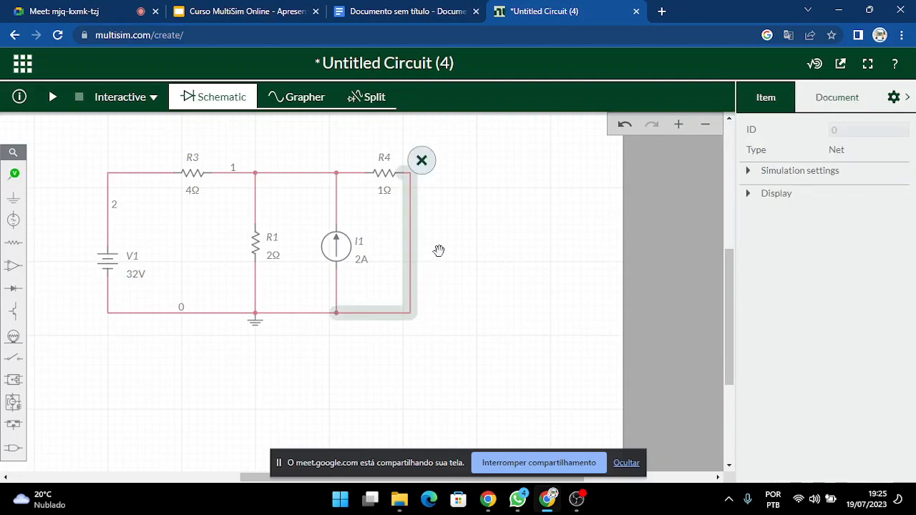
click(473, 277)
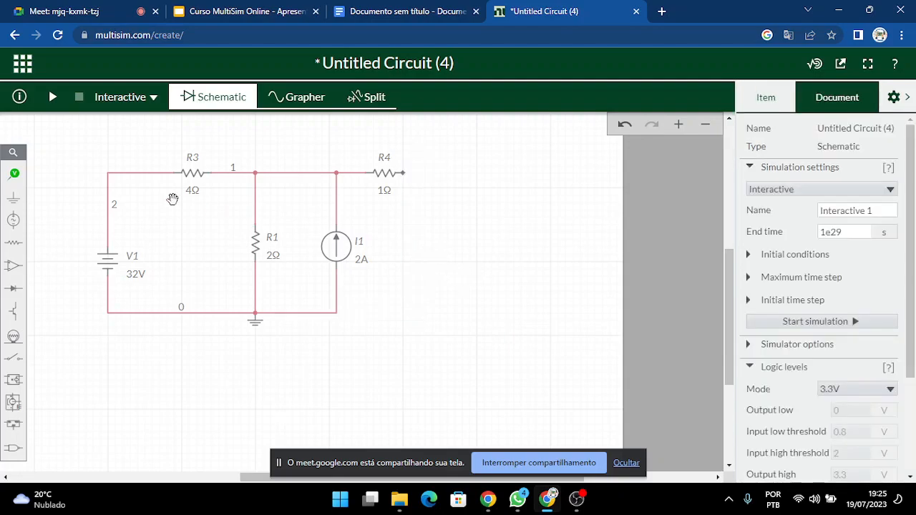
Place a 1 kΩ resistor vertically beside R4's open end.
click(12, 243)
click(67, 270)
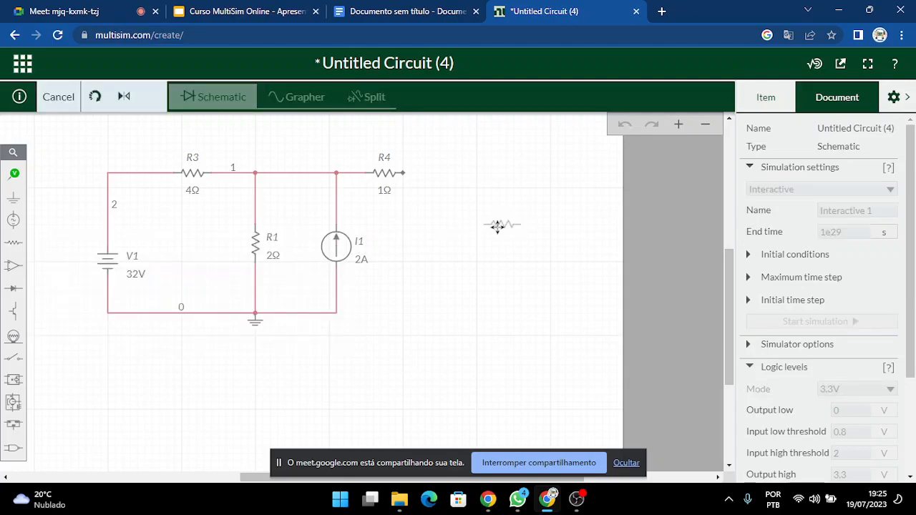
click(490, 225)
click(461, 244)
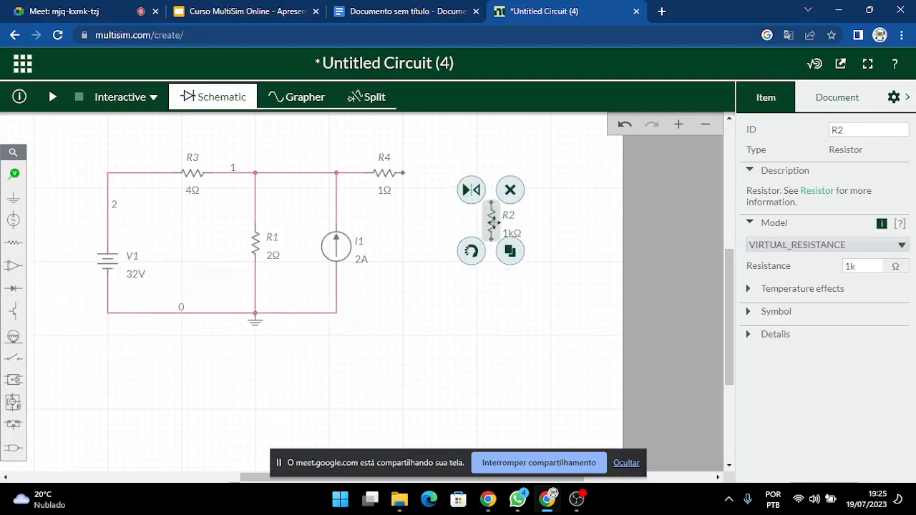
drag(494, 222, 471, 234)
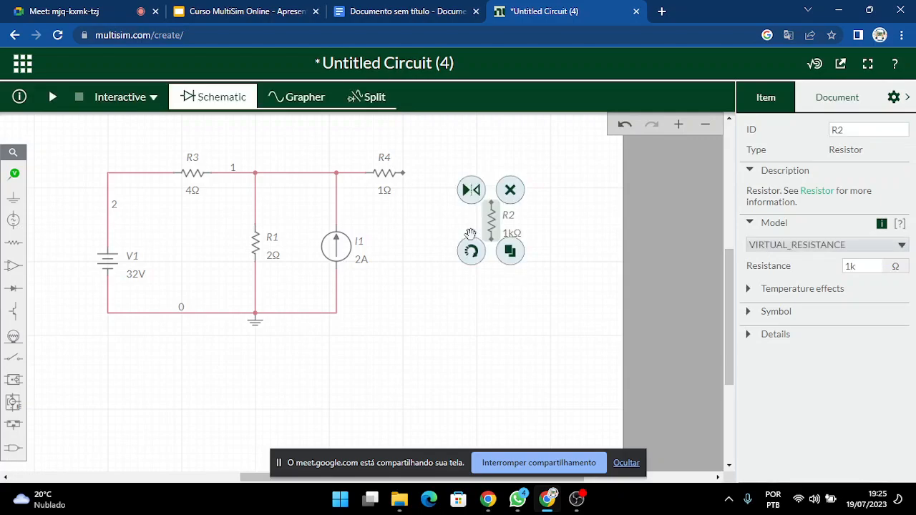
Wire resistor R2 between R4's free end and the ground node below I1.
click(403, 176)
click(403, 172)
click(403, 173)
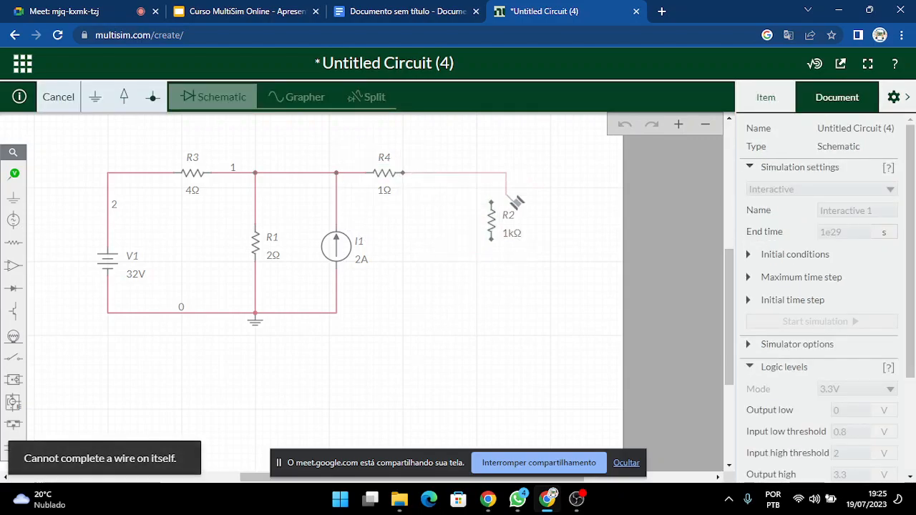
click(492, 203)
click(493, 241)
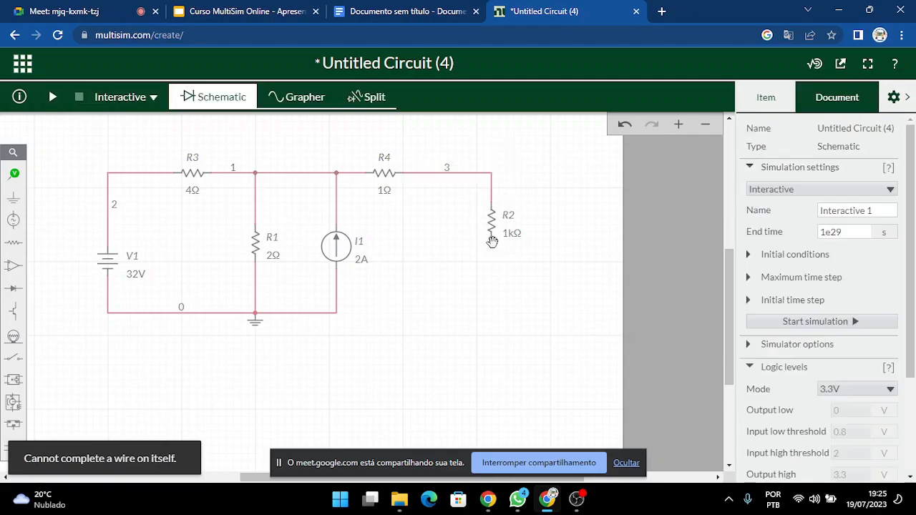
click(494, 240)
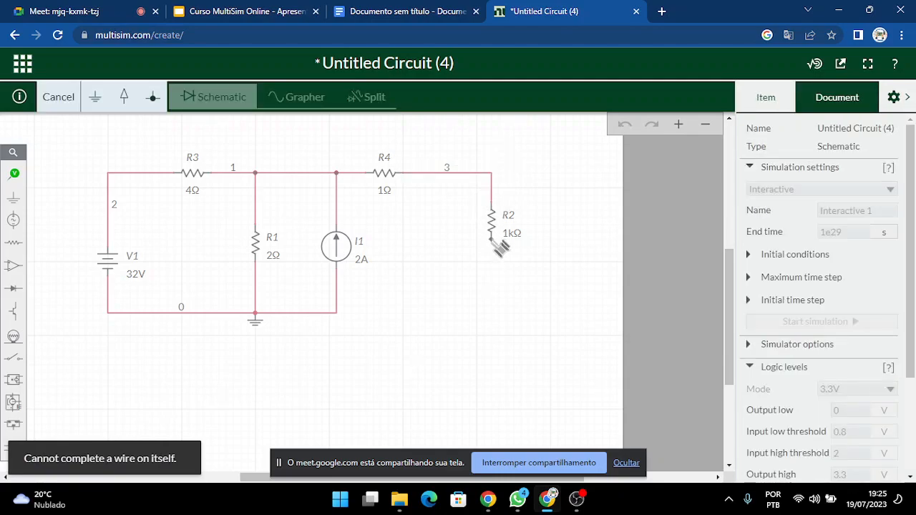
click(337, 313)
click(546, 366)
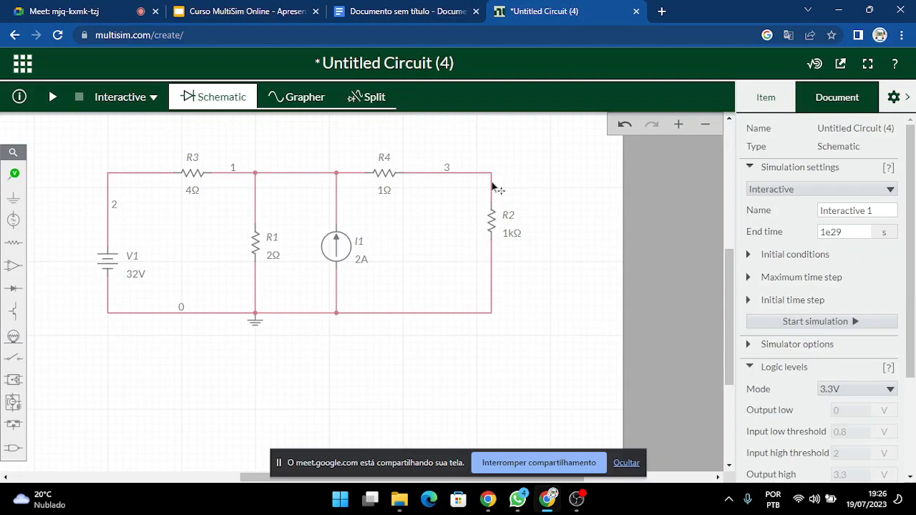
Delete resistor R2 together with its connecting wires.
click(494, 224)
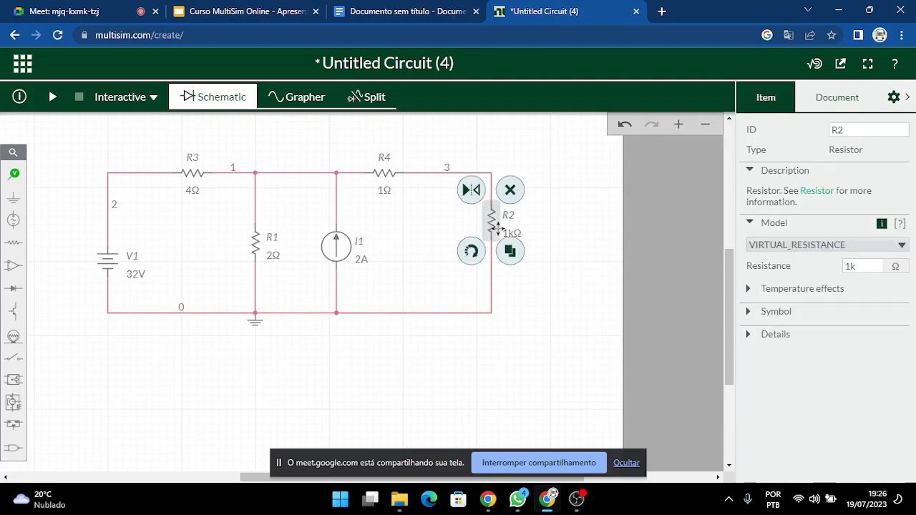
key(Delete)
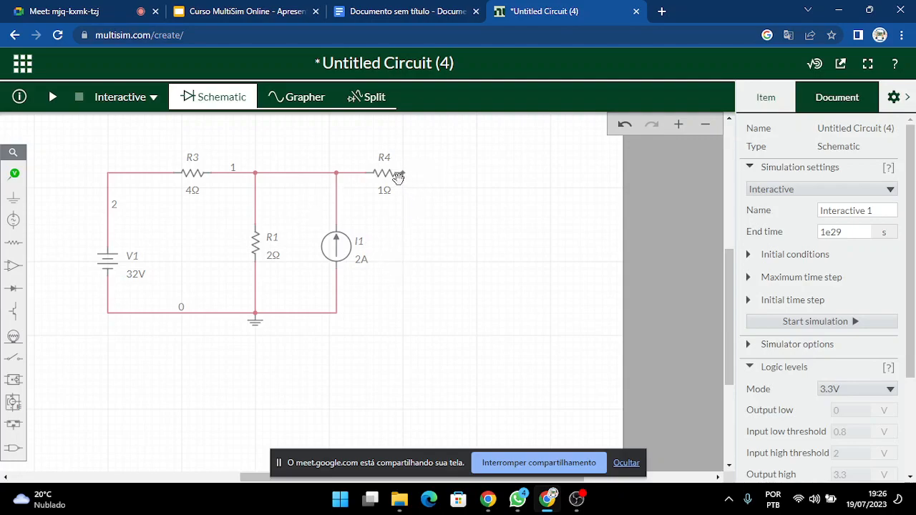
click(13, 242)
click(478, 246)
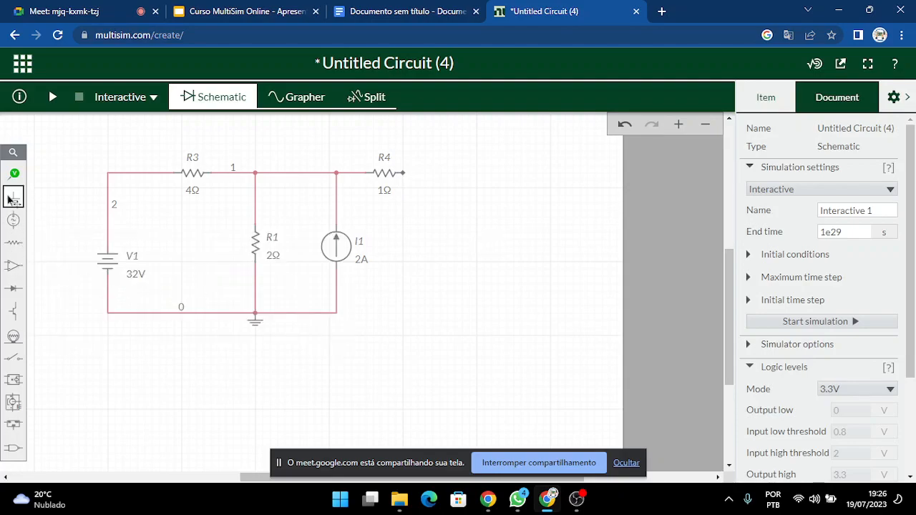
click(13, 243)
click(73, 269)
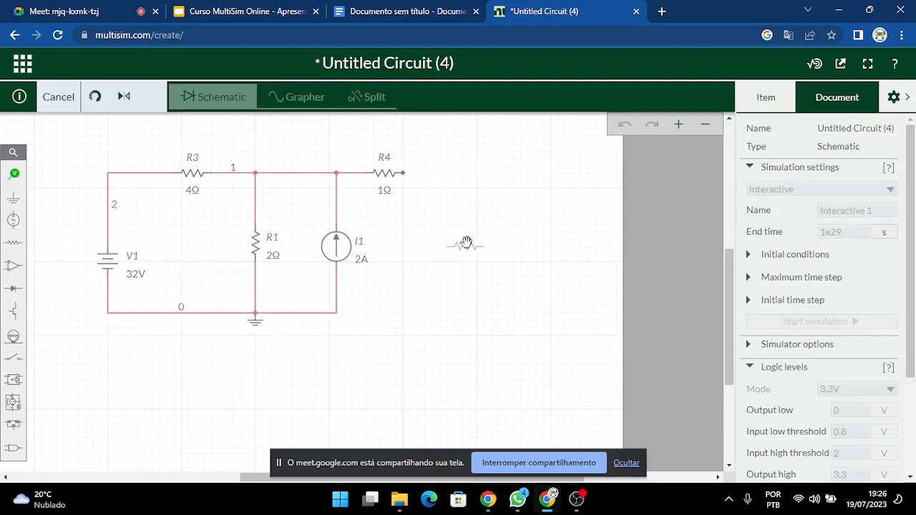
click(475, 253)
drag(475, 253, 444, 240)
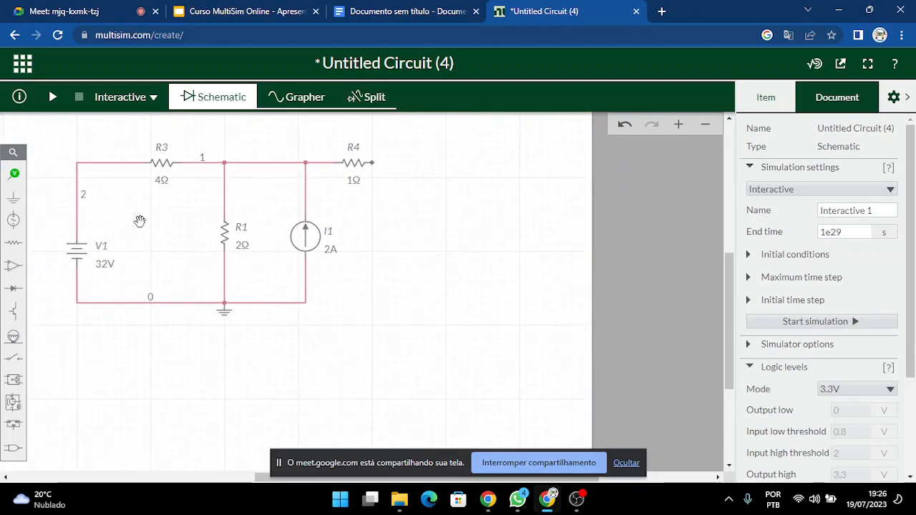
Place a new 1 kΩ resistor vertically at about I1's height, beyond R4's open end, leaving it unconnected.
click(12, 243)
click(70, 268)
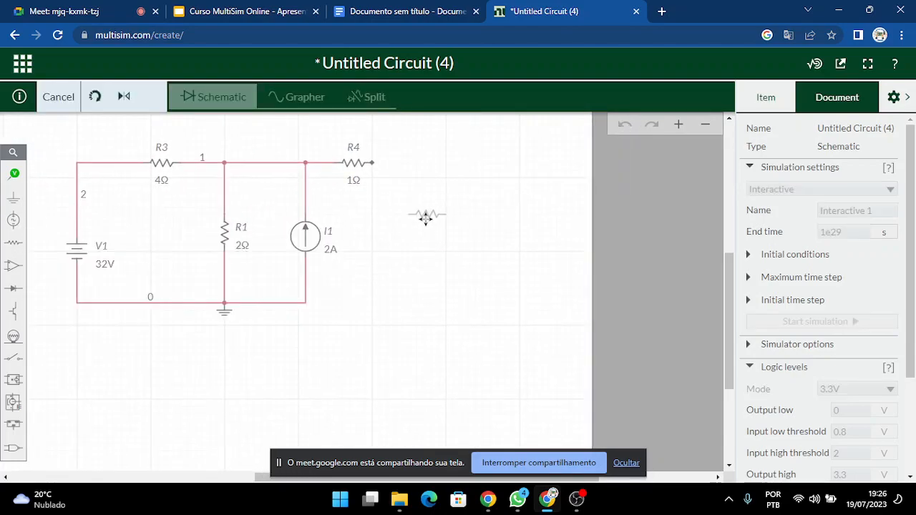
click(451, 222)
click(426, 240)
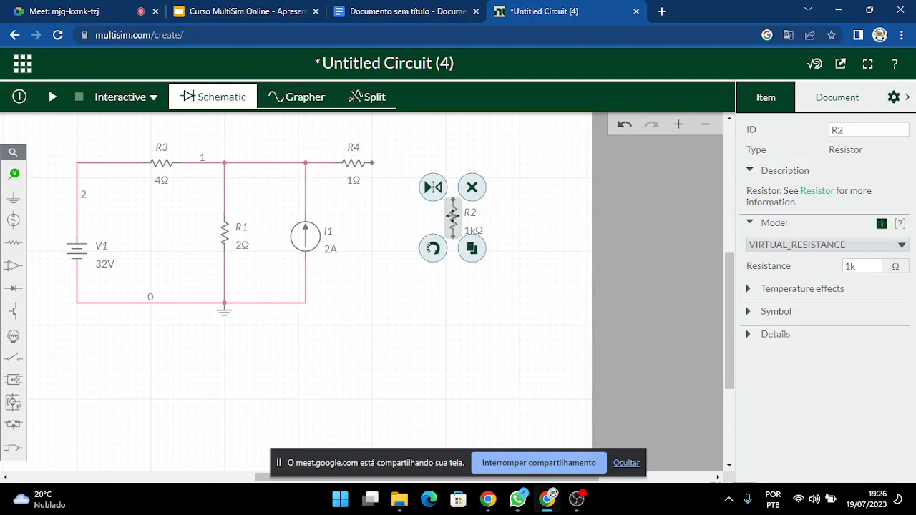
drag(450, 216, 442, 231)
click(499, 230)
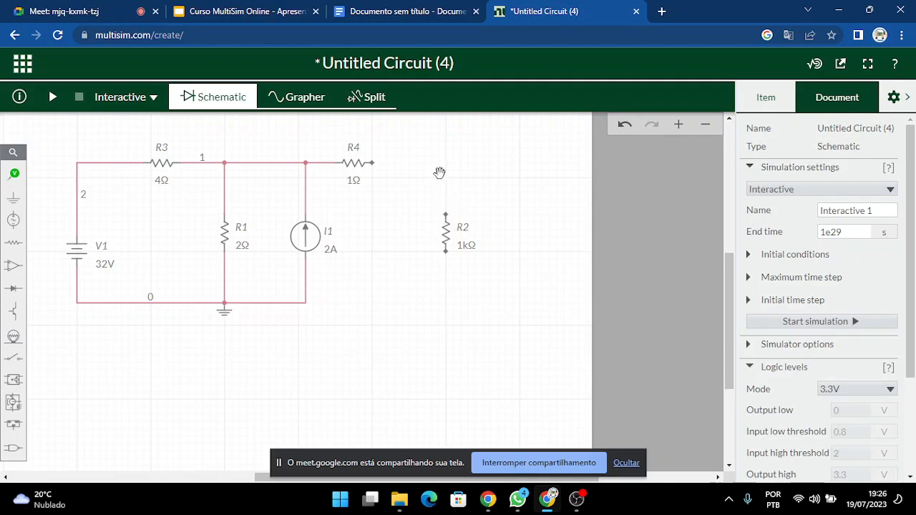
Try to wire R2's terminals to R4's free end and to the ground node below I1.
click(446, 214)
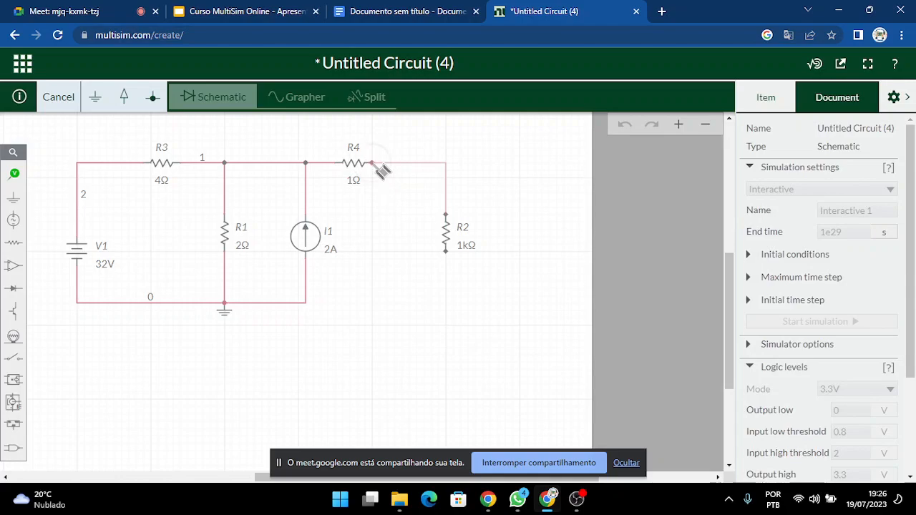
click(373, 164)
click(446, 252)
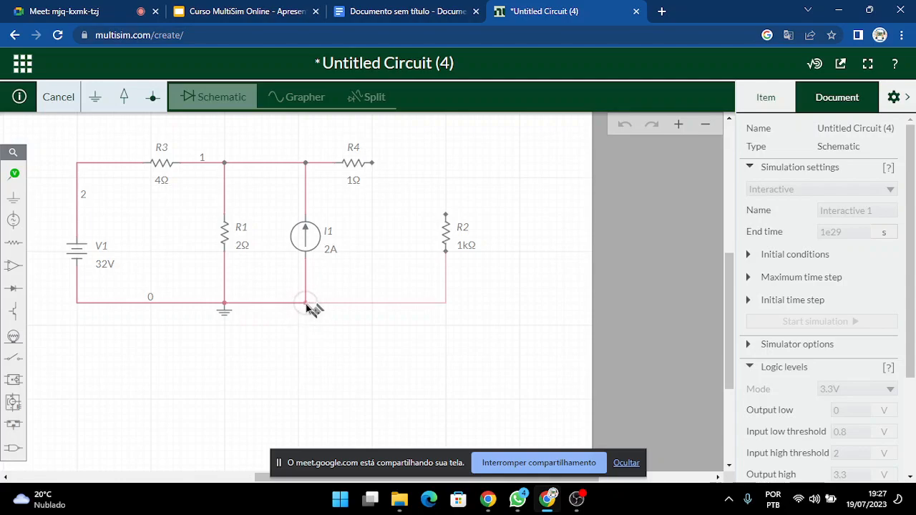
key(Escape)
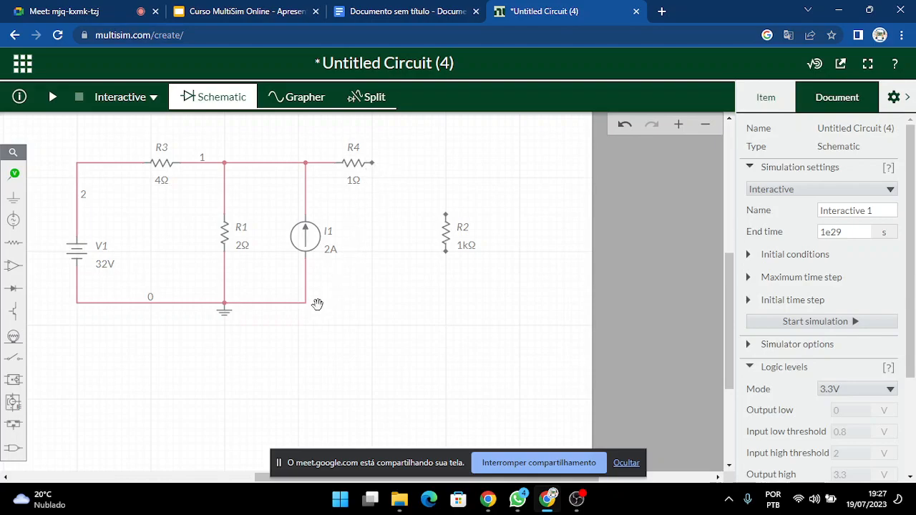
click(307, 309)
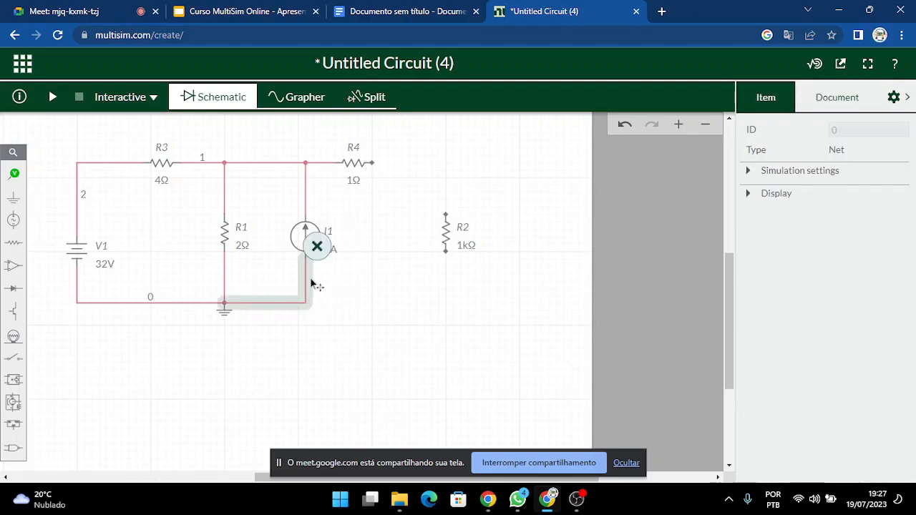
click(378, 288)
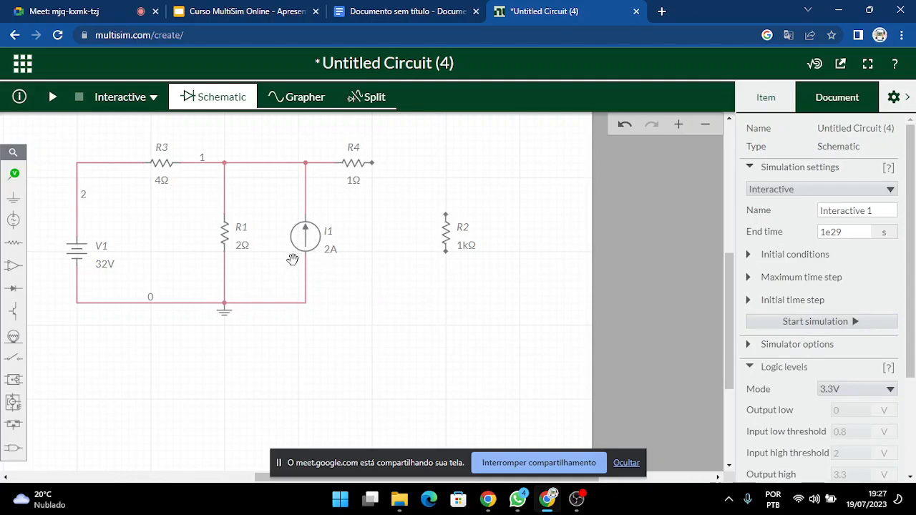
click(354, 162)
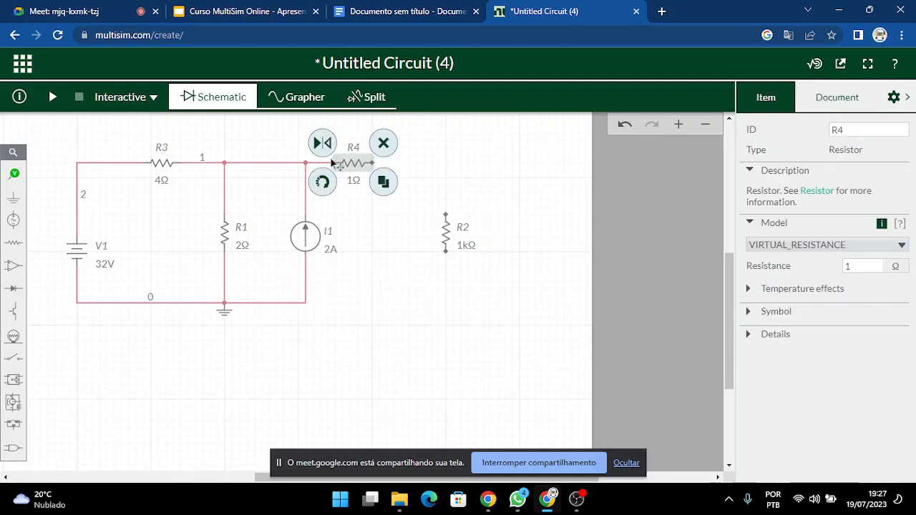
click(338, 172)
click(348, 161)
click(428, 169)
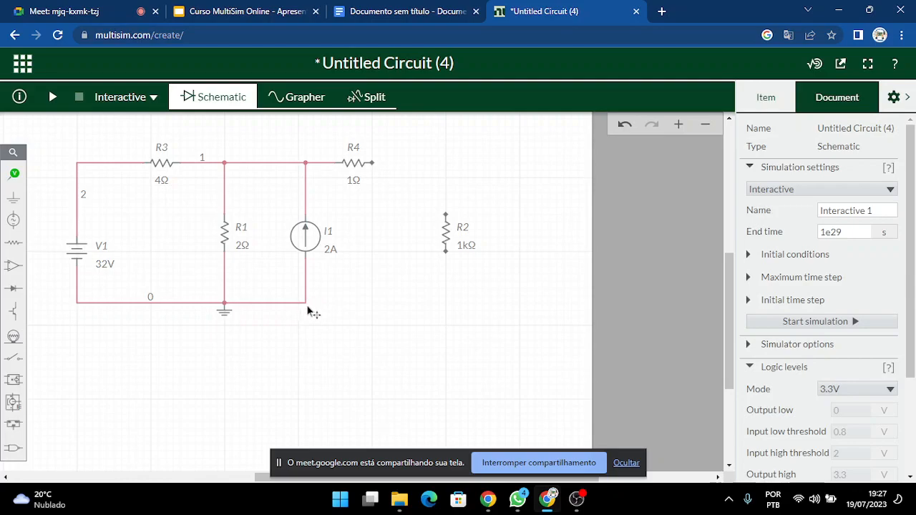
Place a voltage probe on the node joining I1 and R4, with its voltage reference on the ground wire below I1.
click(13, 174)
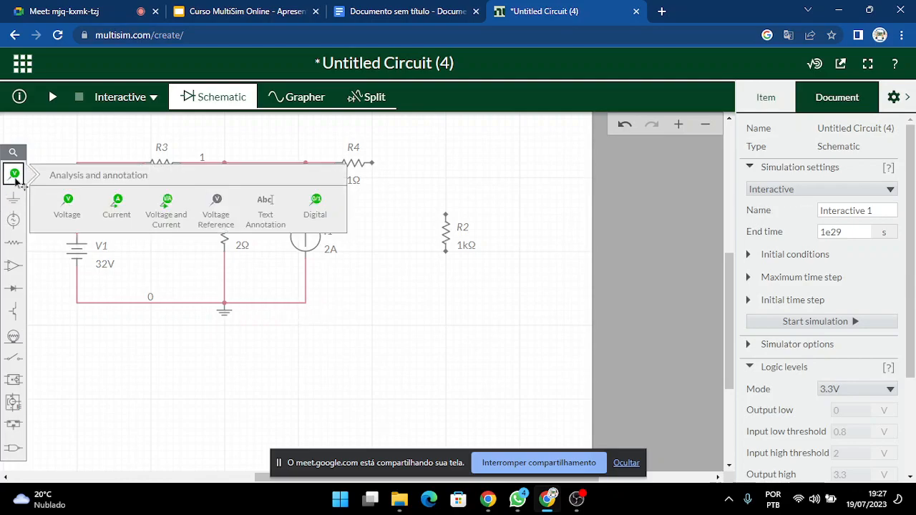
click(79, 208)
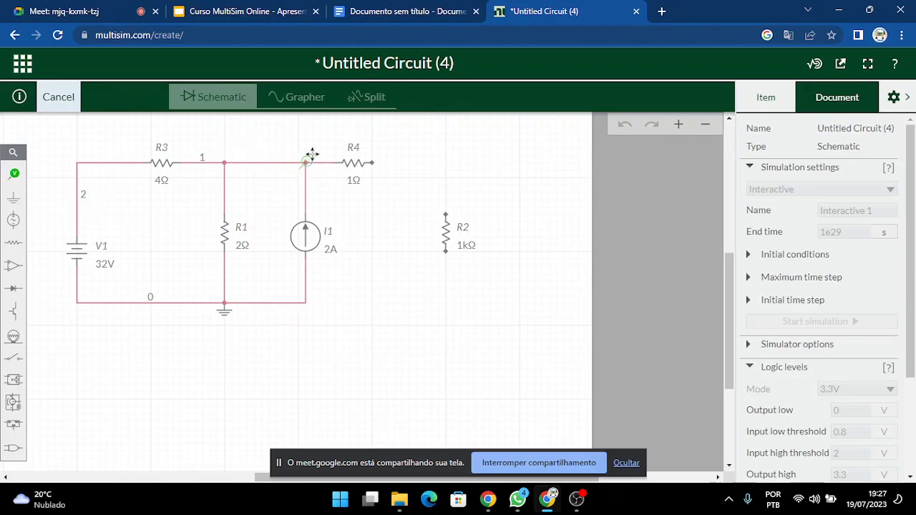
click(315, 152)
click(322, 154)
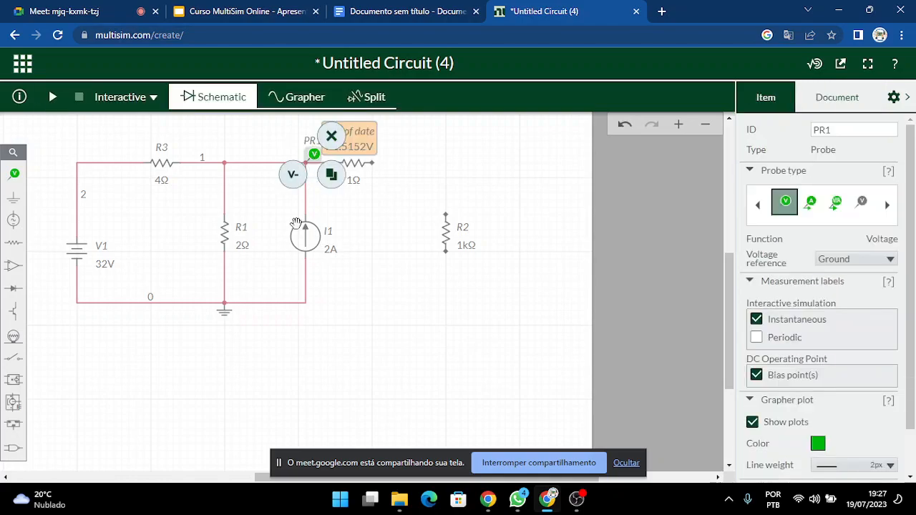
click(295, 178)
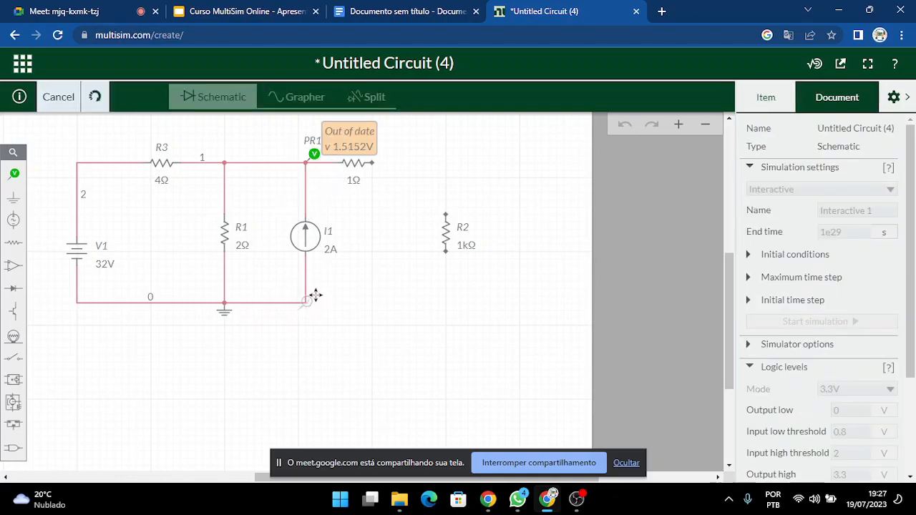
click(315, 295)
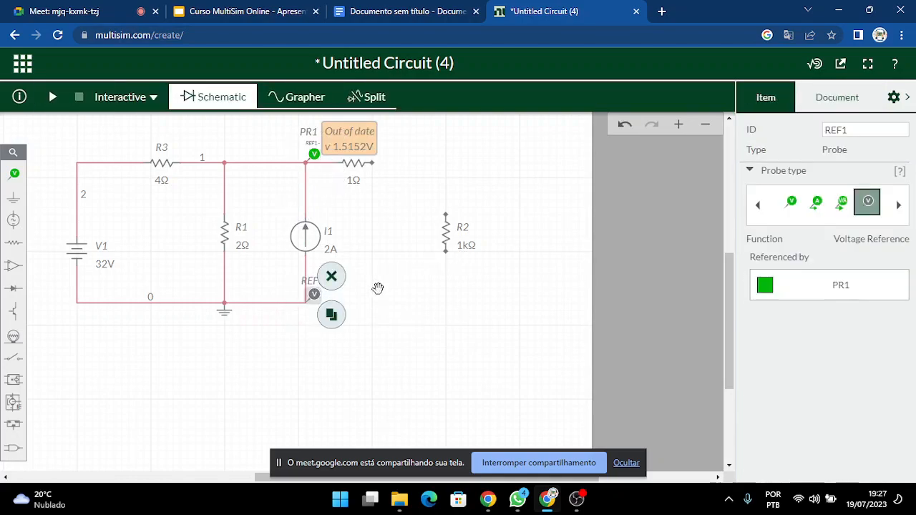
click(443, 343)
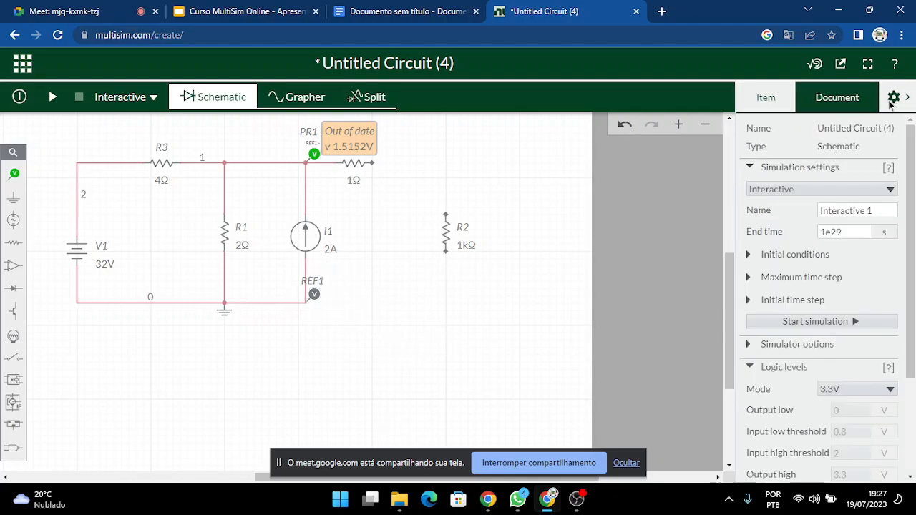
Hide the settings pane and run the interactive simulation to read the voltage across I1, stopping it once read.
click(894, 96)
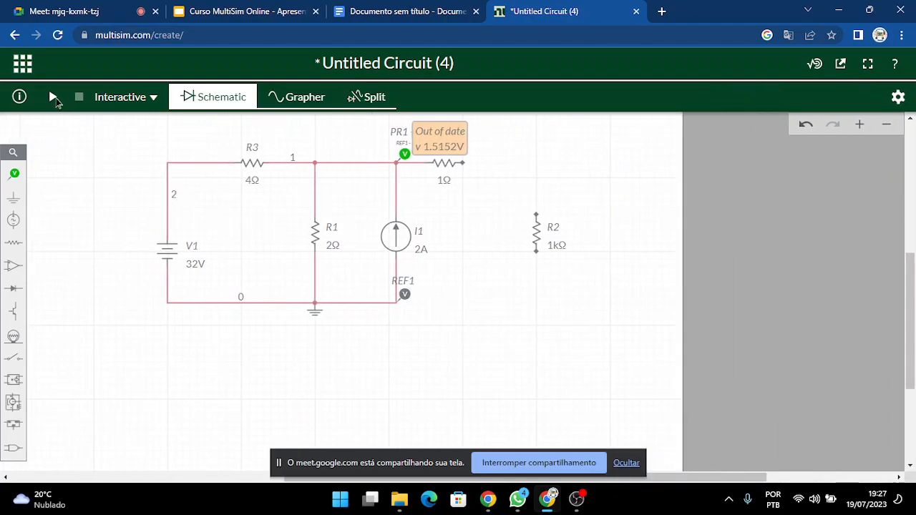
click(53, 98)
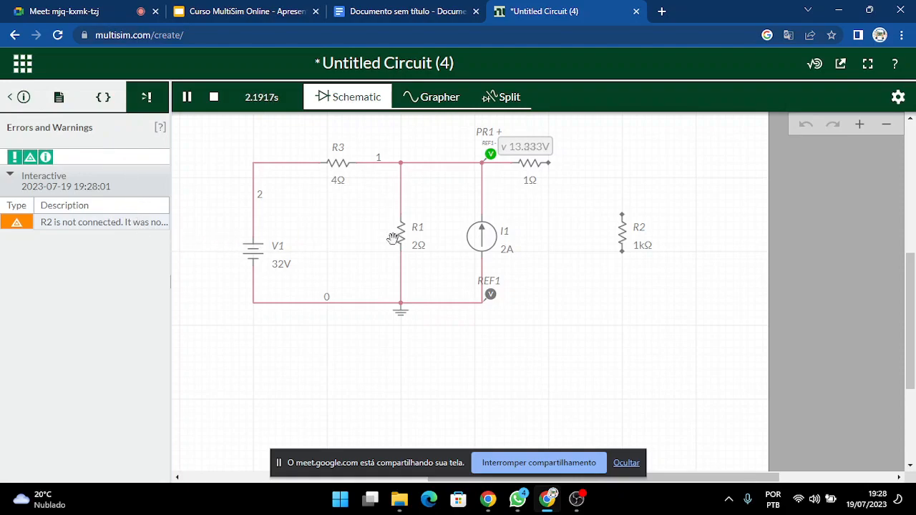
click(214, 98)
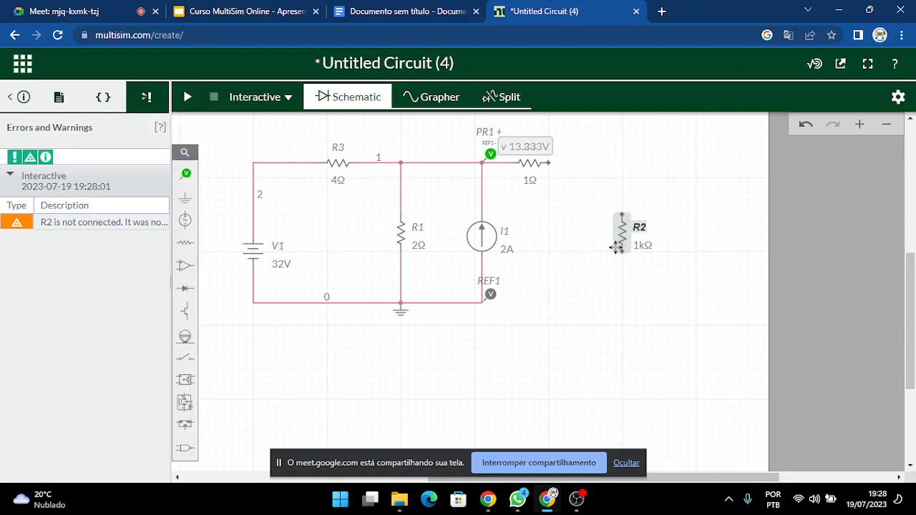
Delete the unconnected resistor R2 and rerun the simulation to examine the voltage across I1, stopping it once read.
key(Delete)
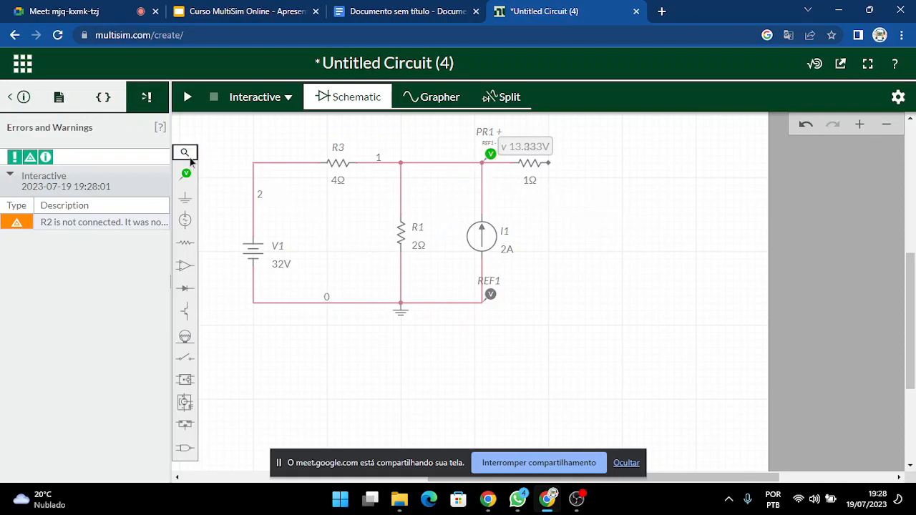
click(188, 98)
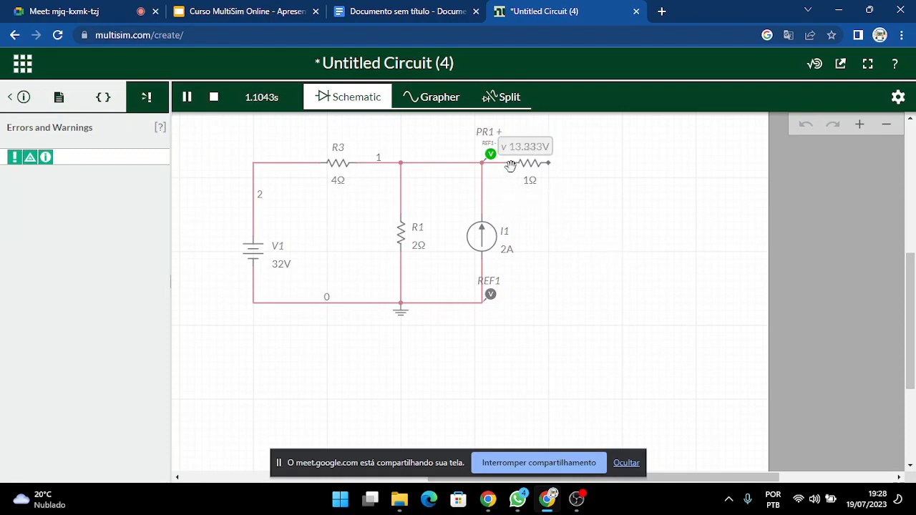
scroll(613, 215, up, 2)
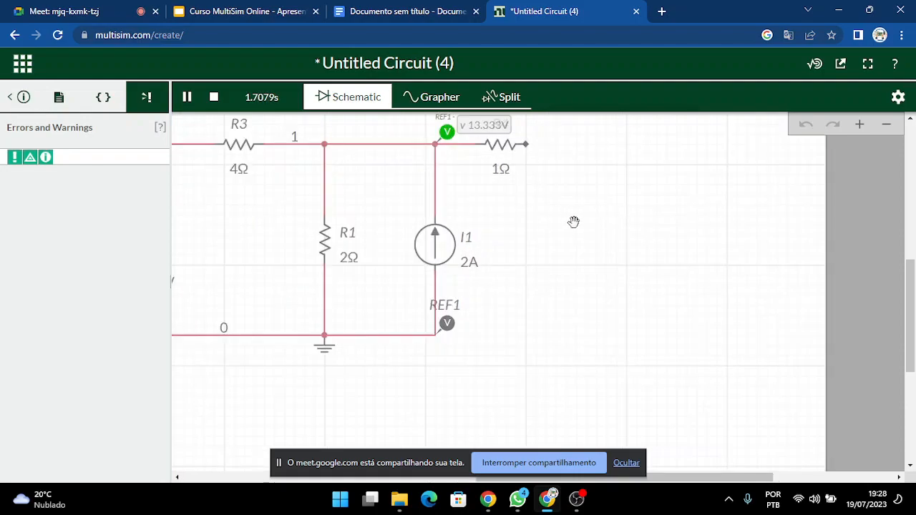
drag(575, 222, 534, 236)
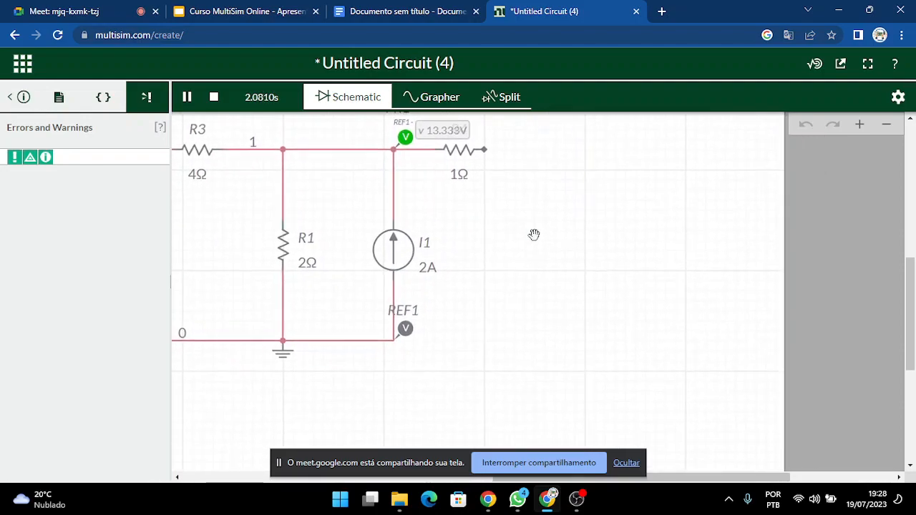
drag(473, 226, 446, 245)
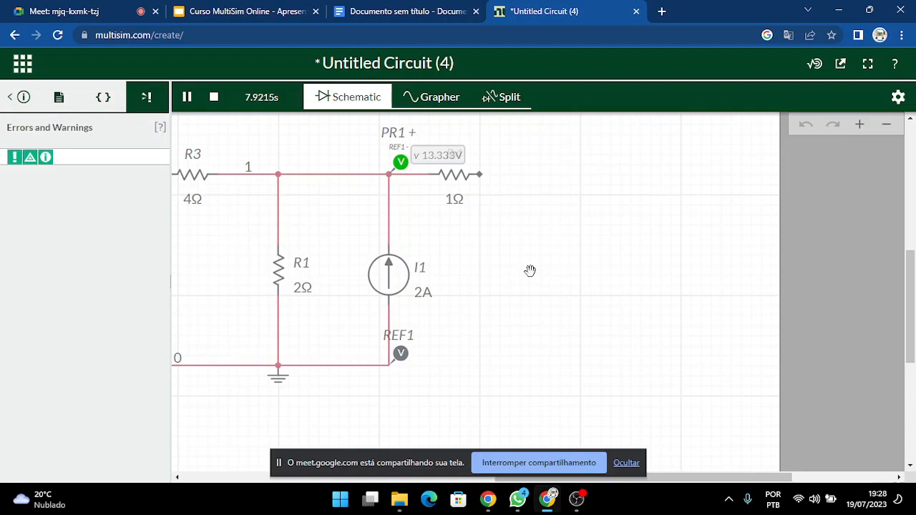
click(213, 96)
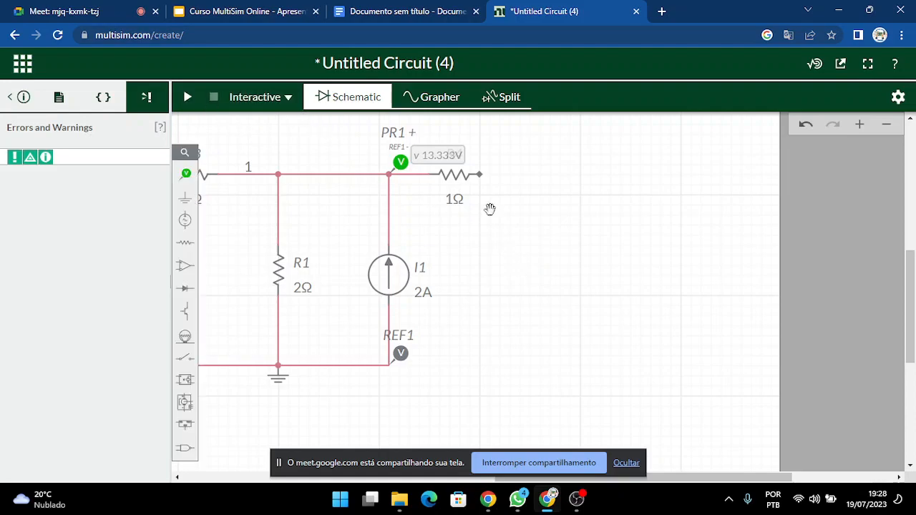
Delete the reference probe below I1 and the voltage probe above it.
scroll(501, 231, down, 2)
scroll(502, 233, up, 1)
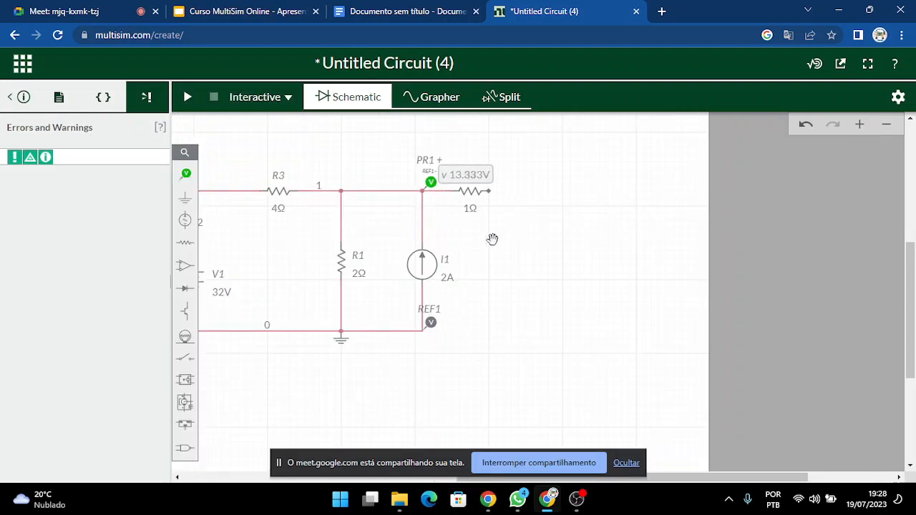
click(431, 182)
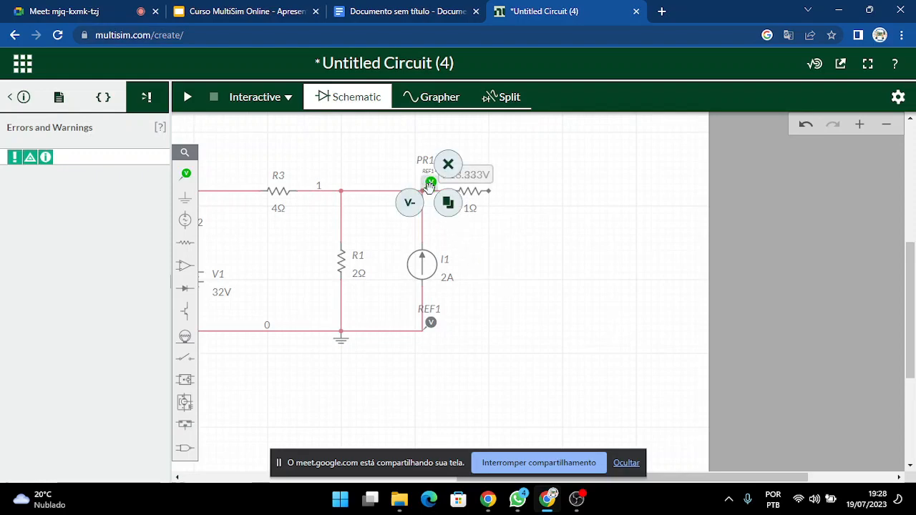
click(431, 323)
key(Delete)
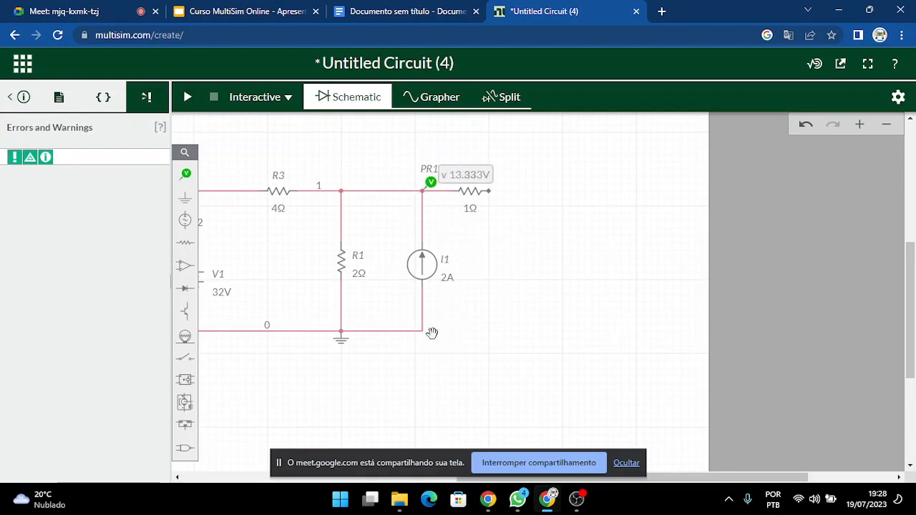
click(440, 185)
key(Delete)
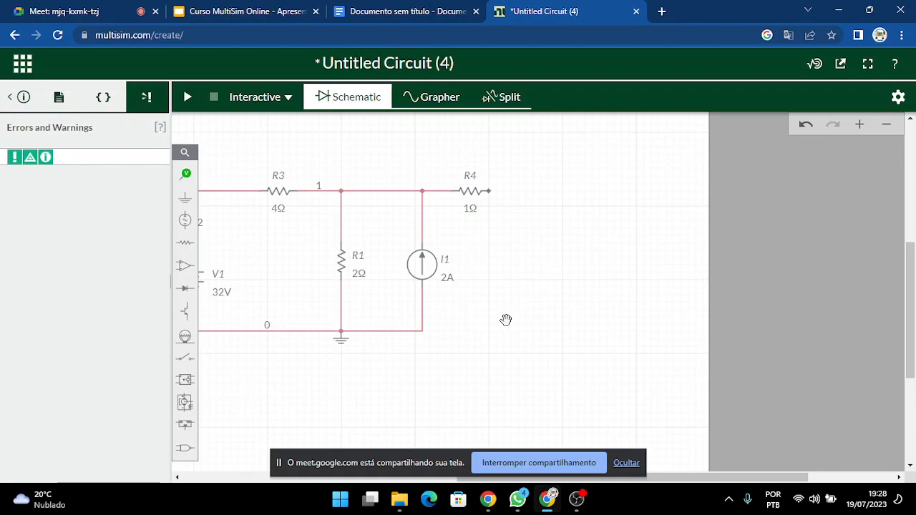
drag(485, 342, 540, 357)
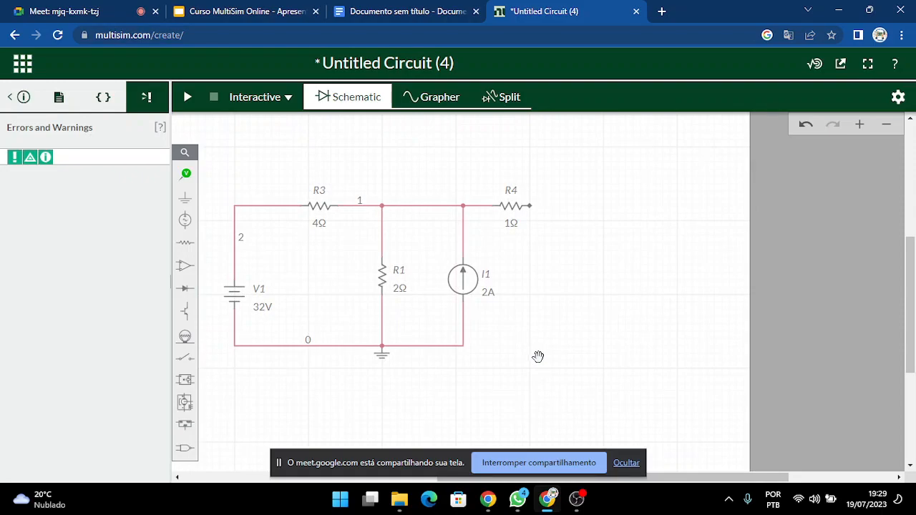
Switch to the Curso MultiSim Online presentation in Google Slides and review the "Como fazer?" slide in full-screen mode.
click(242, 11)
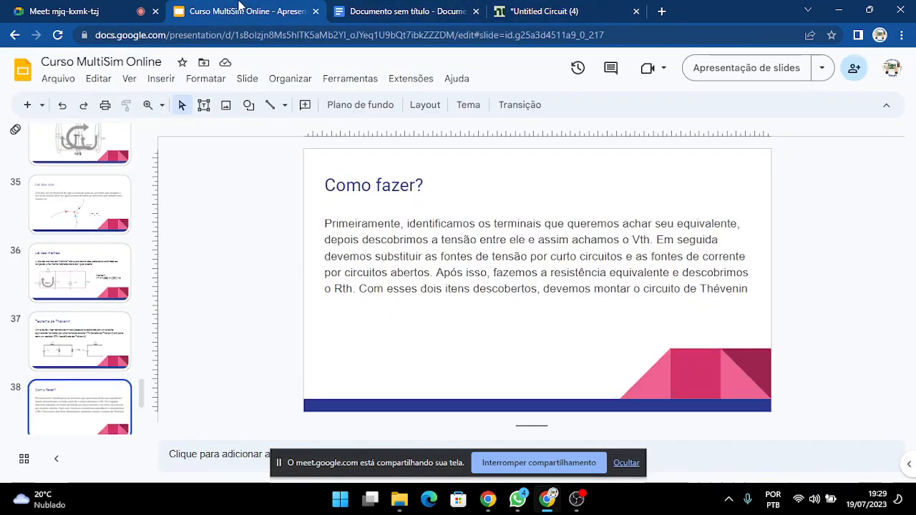
click(723, 68)
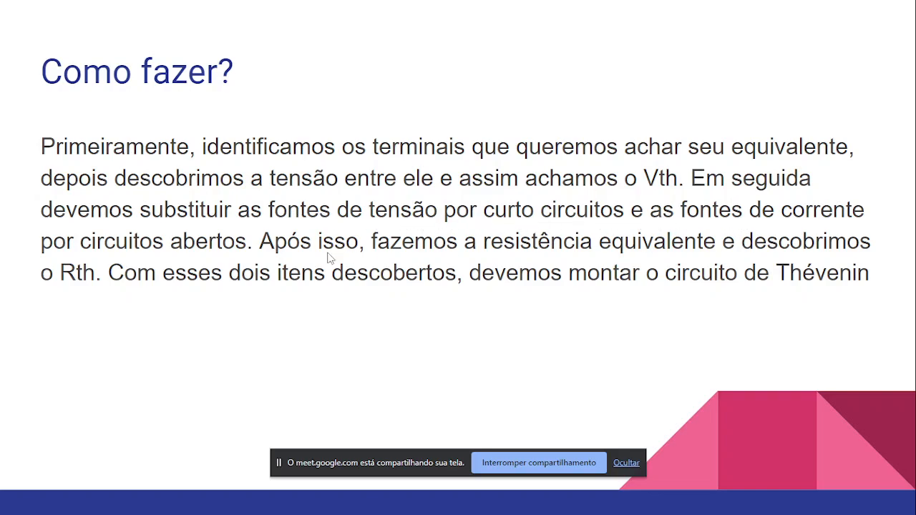
key(Escape)
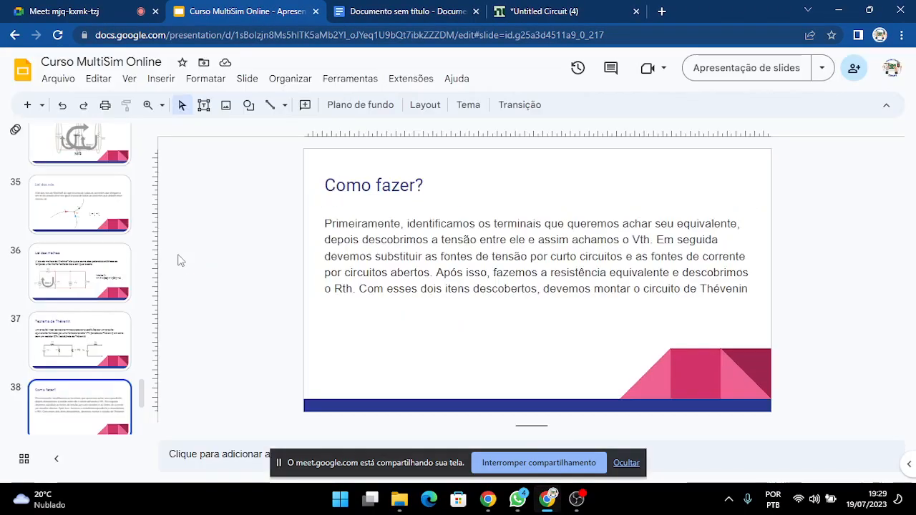
Return to the Multisim circuit and replace current source I1 with an open circuit by deleting it and its two wires.
click(486, 11)
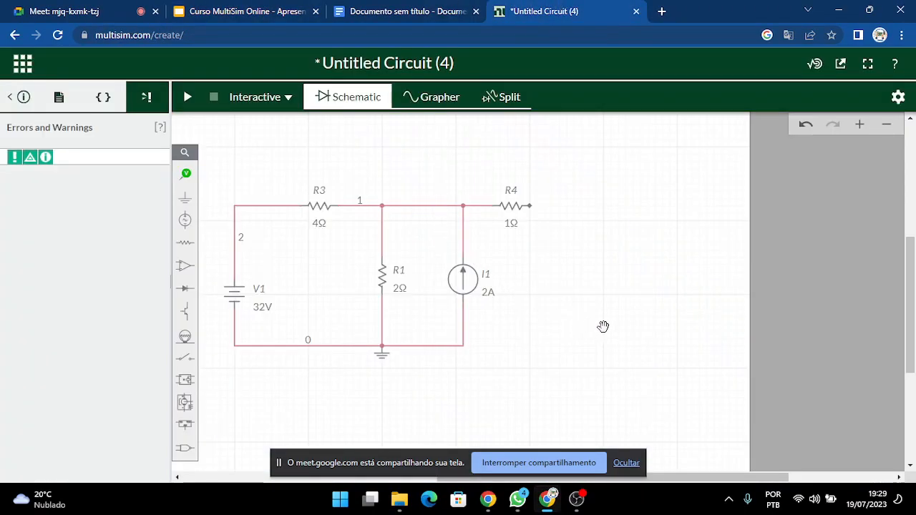
scroll(603, 328, up, 3)
scroll(656, 327, down, 3)
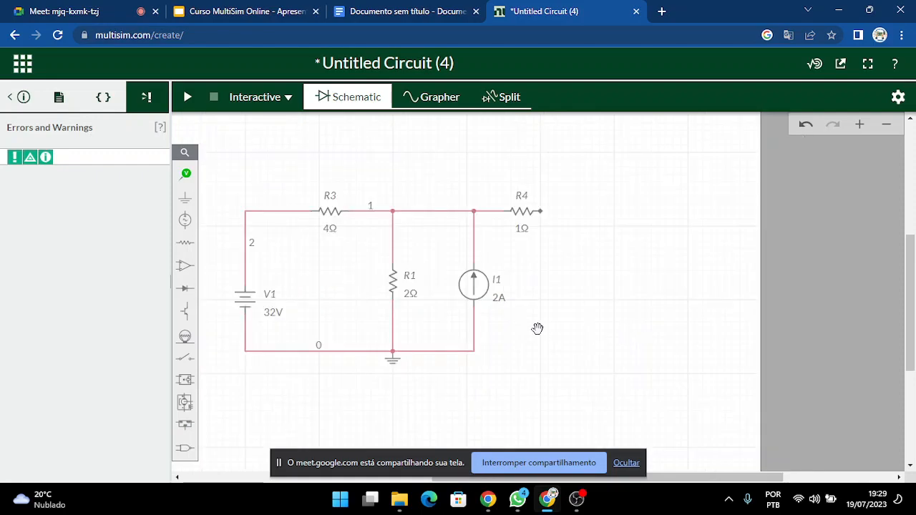
click(467, 283)
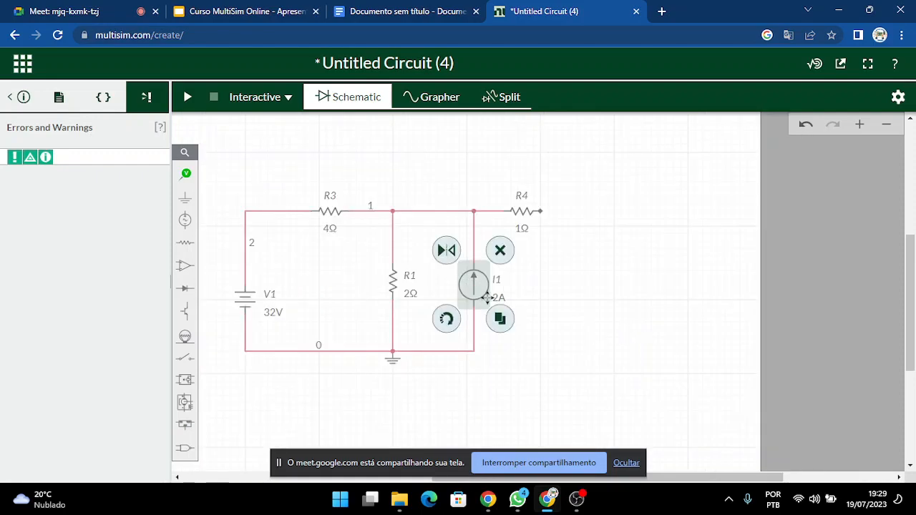
click(474, 244)
key(Delete)
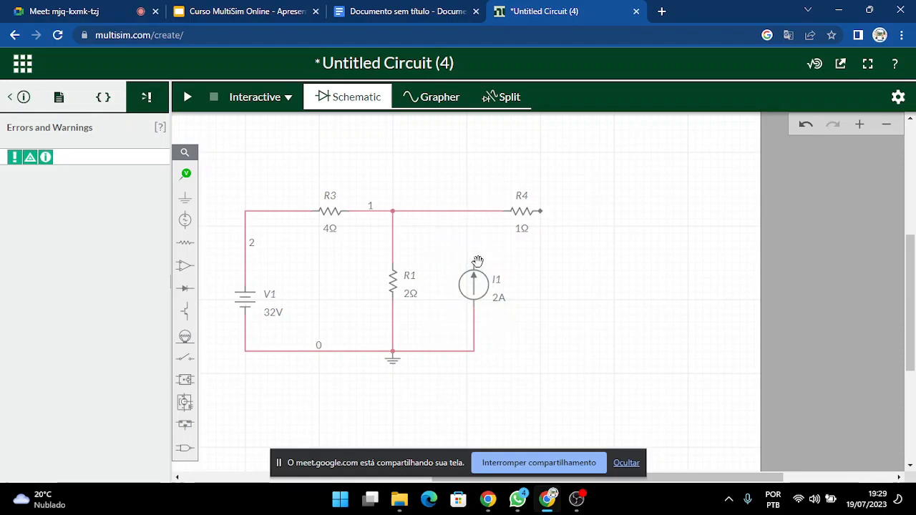
click(476, 332)
key(Delete)
click(474, 290)
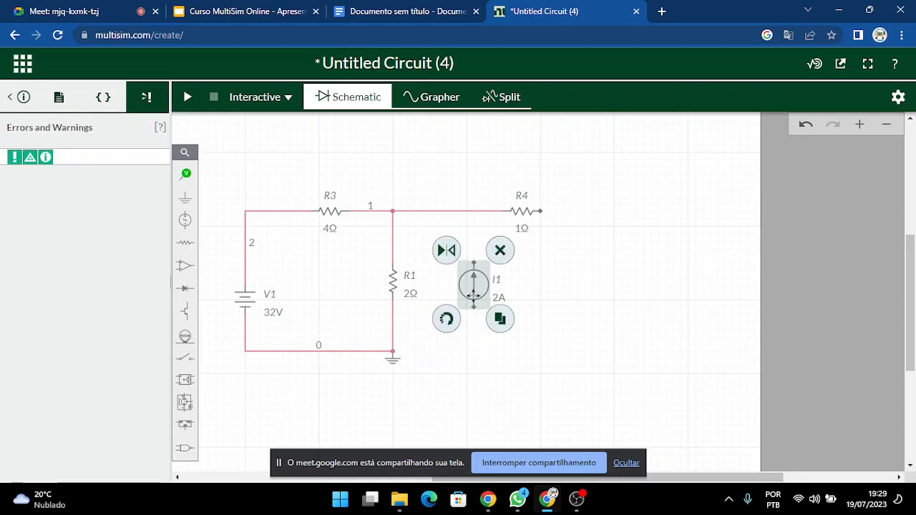
key(Delete)
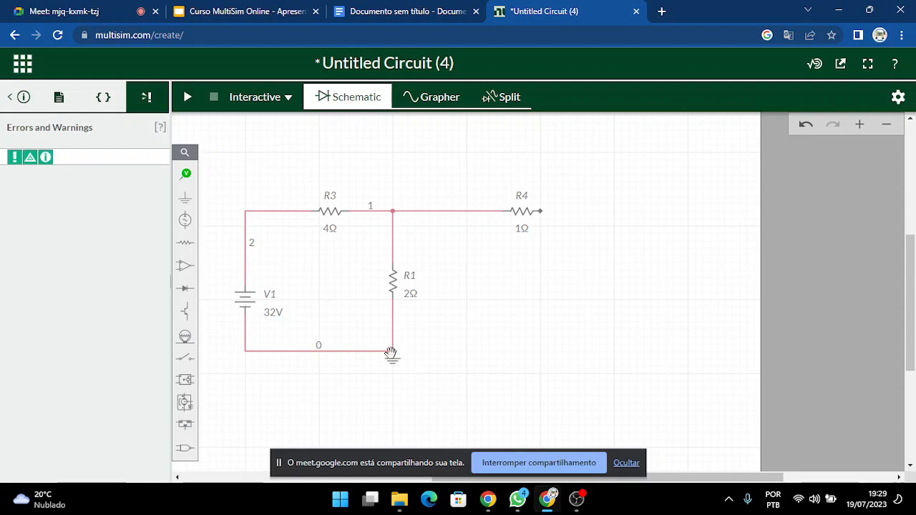
Replace voltage source V1 with a short-circuit wire from R3's free end to the line between R1 and ground, its vertical segment moved away from R1.
click(245, 299)
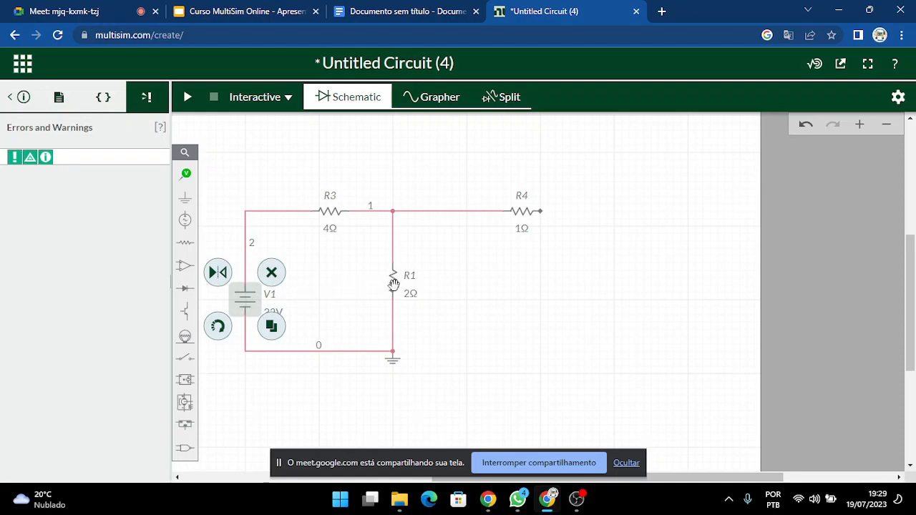
key(Delete)
click(313, 212)
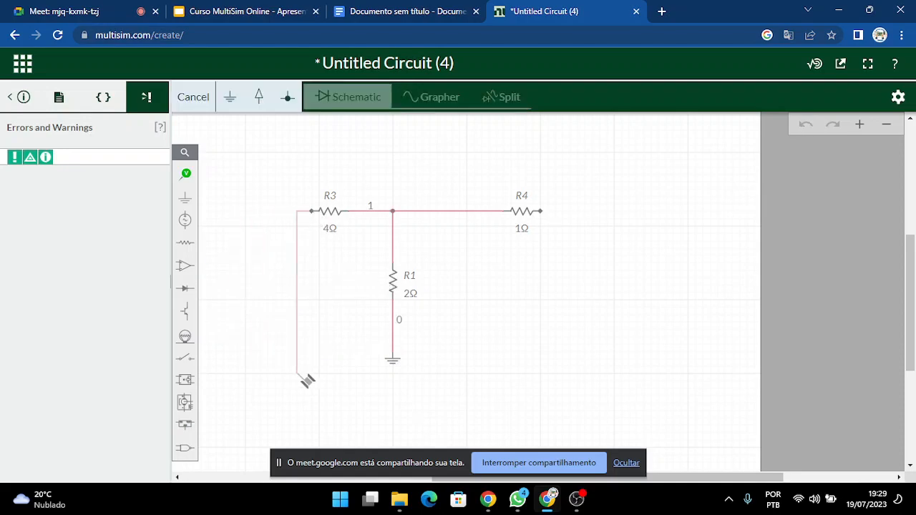
click(393, 322)
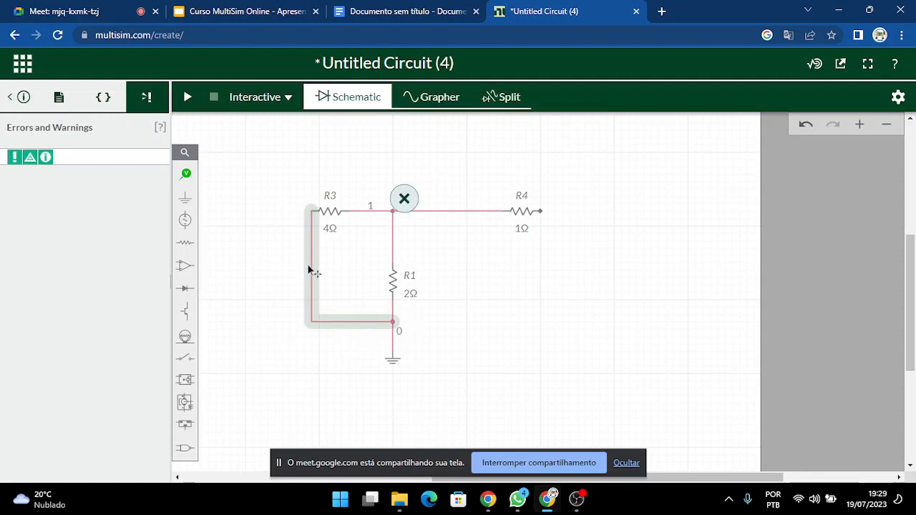
drag(313, 271, 268, 272)
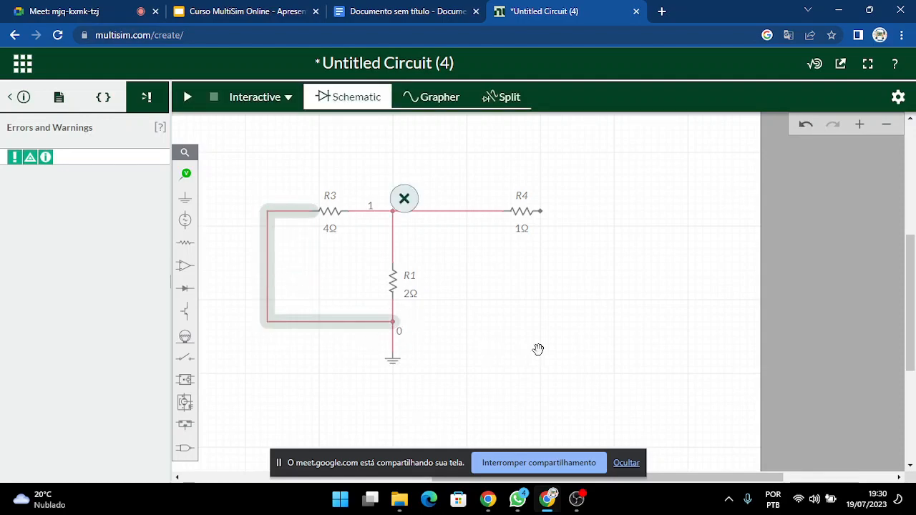
click(544, 355)
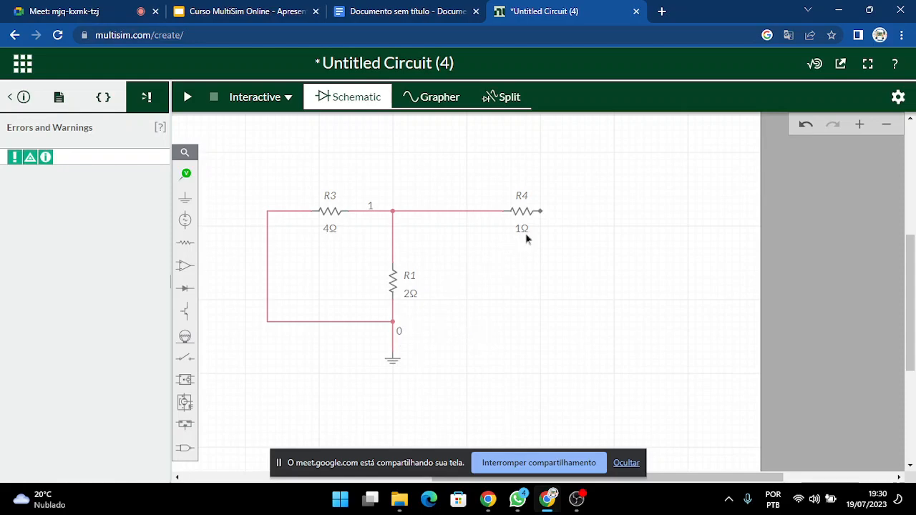
Move R4 closer to the R3–R1 node and place a DC current source below and to the right of R4.
drag(528, 211, 471, 214)
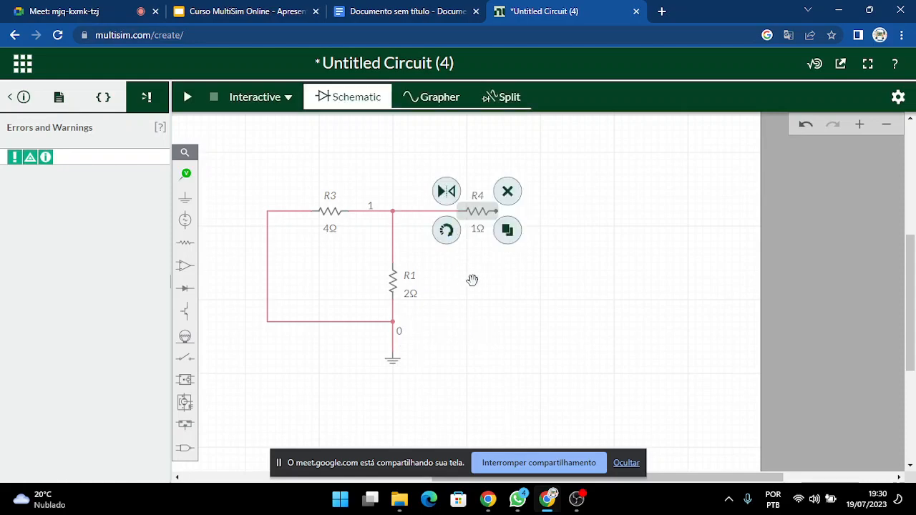
click(555, 292)
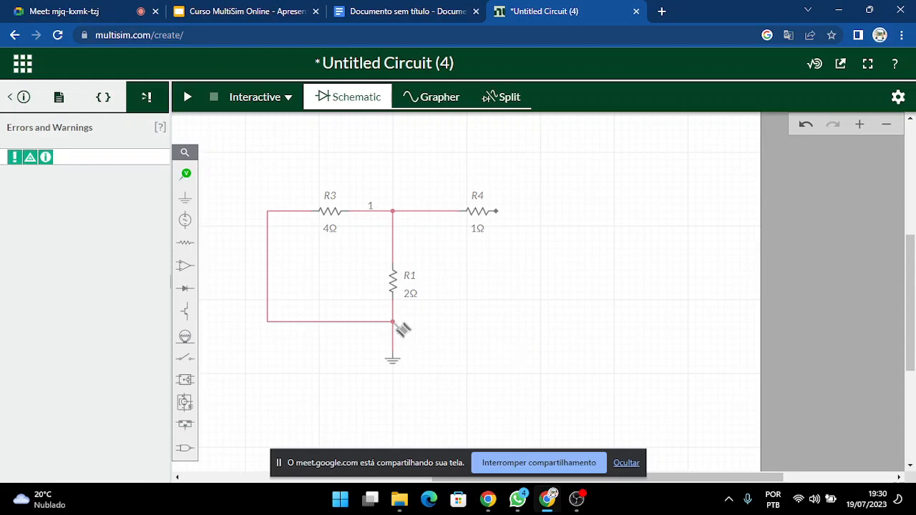
click(185, 220)
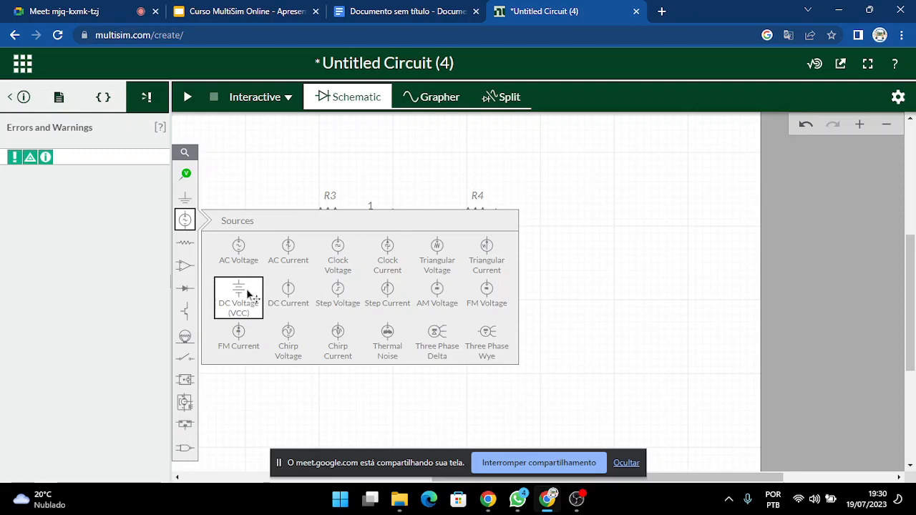
click(286, 289)
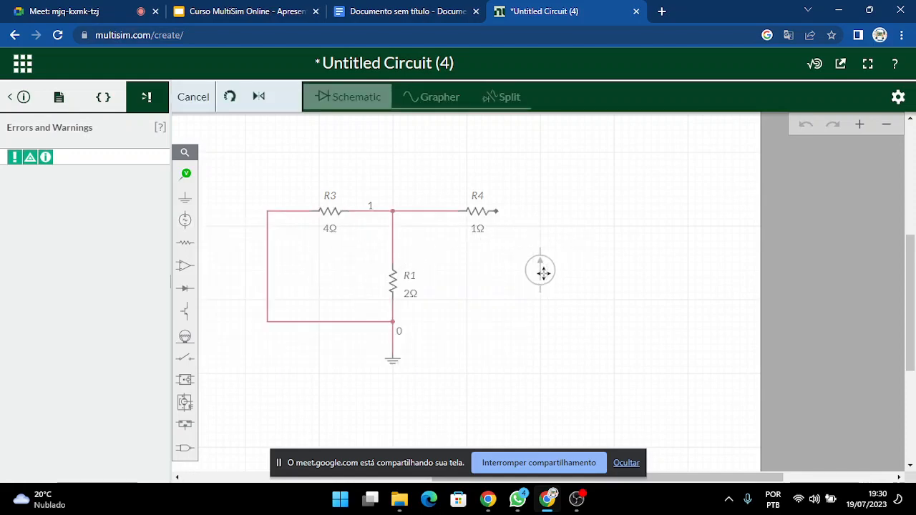
drag(544, 273, 539, 283)
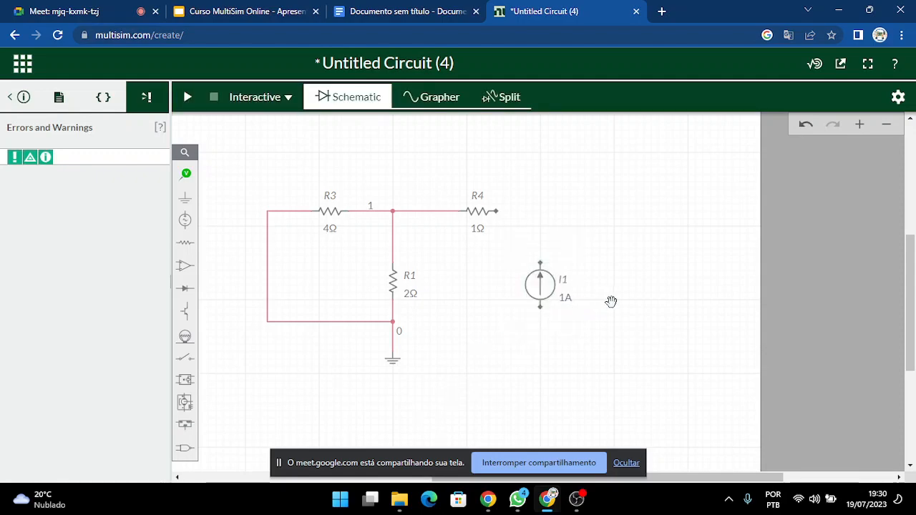
Wire current source I1 from its upper terminal to R4's free end and from its lower terminal to the ground node below R1.
click(541, 265)
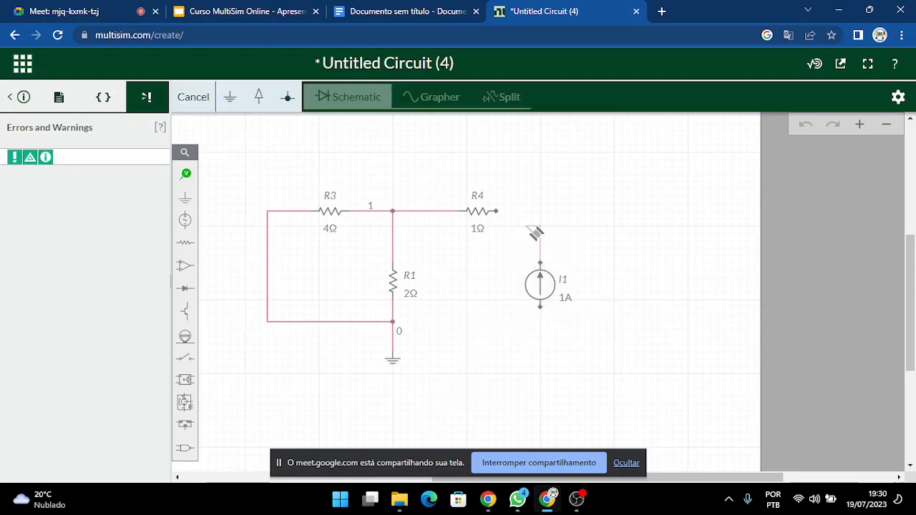
click(501, 214)
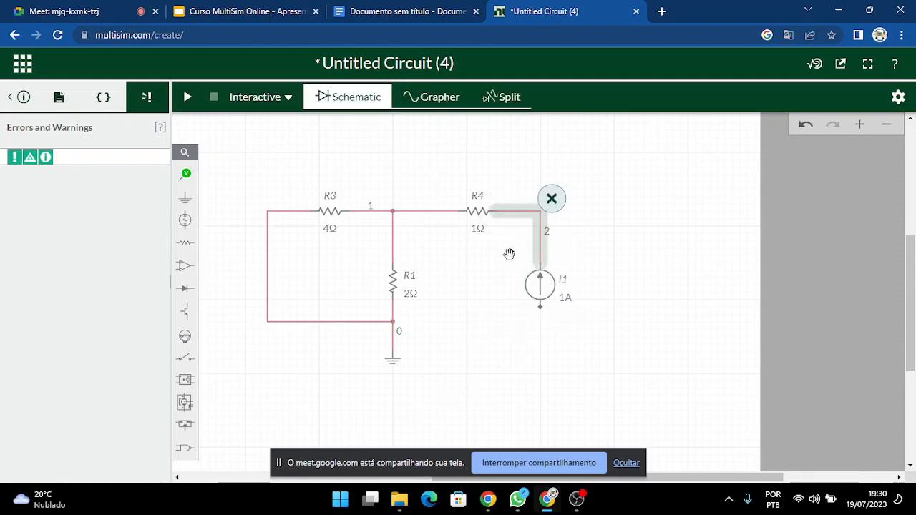
click(541, 308)
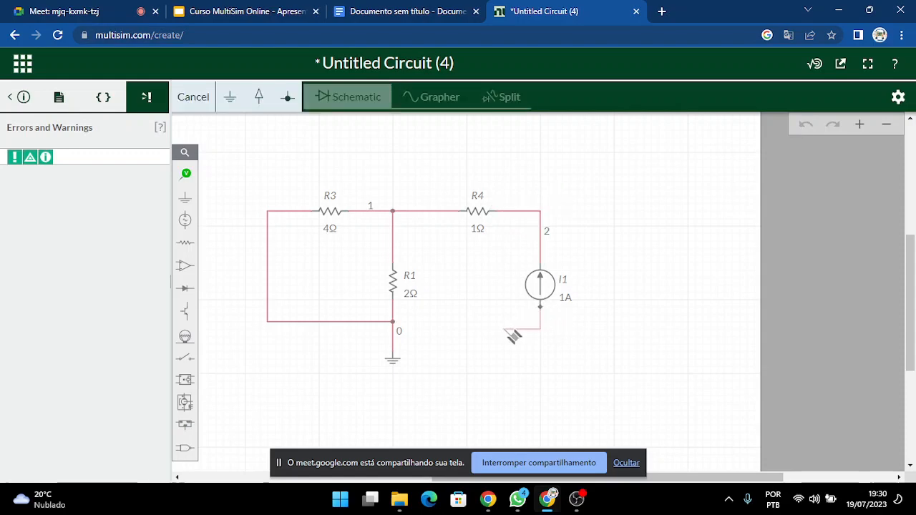
click(400, 323)
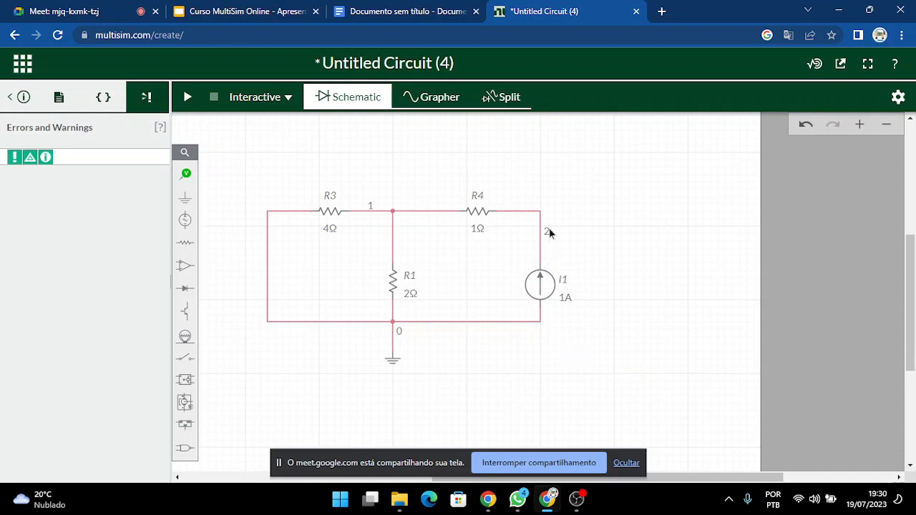
click(542, 246)
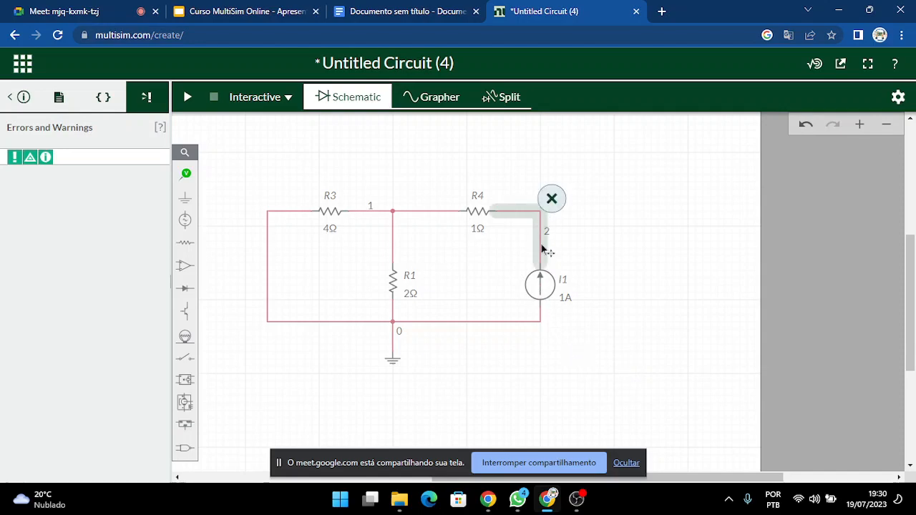
click(543, 323)
Place a voltage probe on the wire corner above I1 and its reference probe on the corner below I1.
click(187, 173)
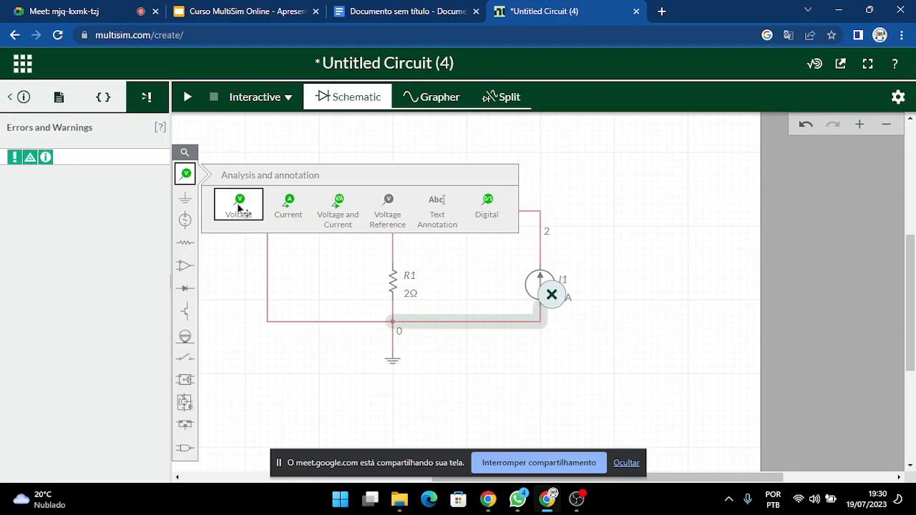
click(239, 197)
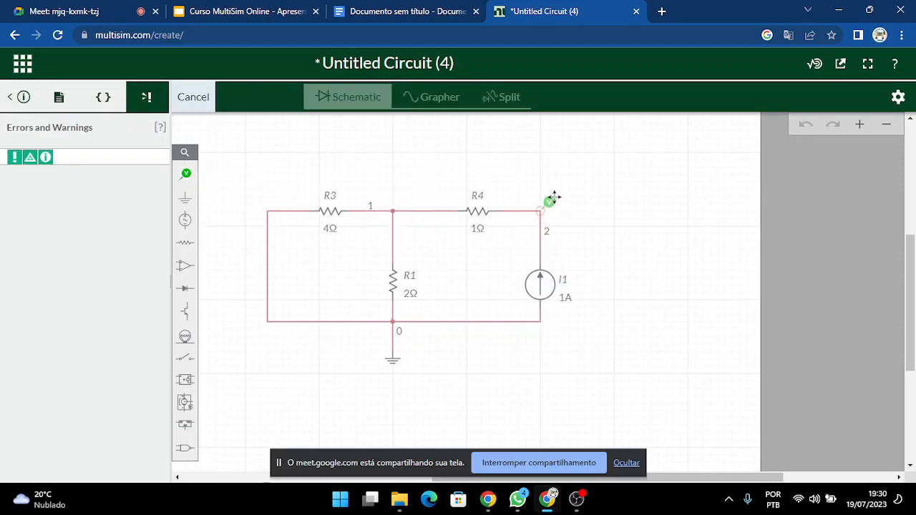
click(549, 201)
click(529, 224)
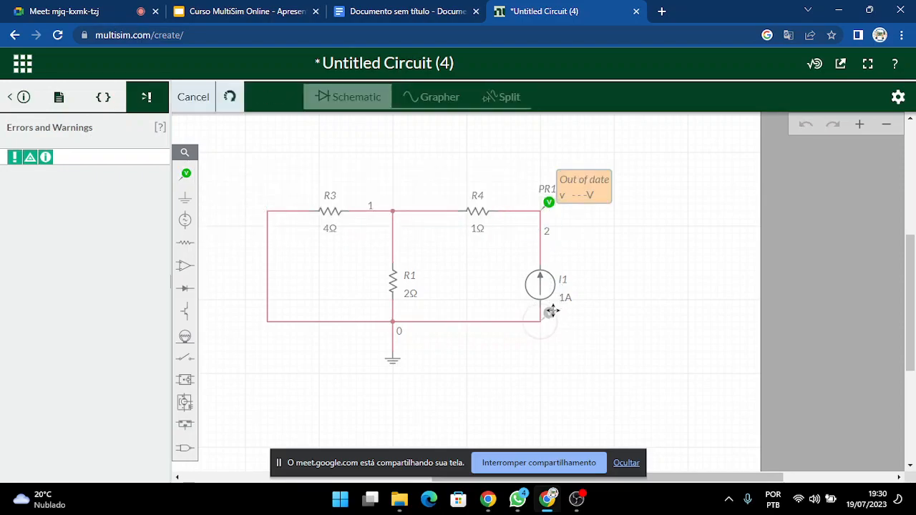
click(557, 311)
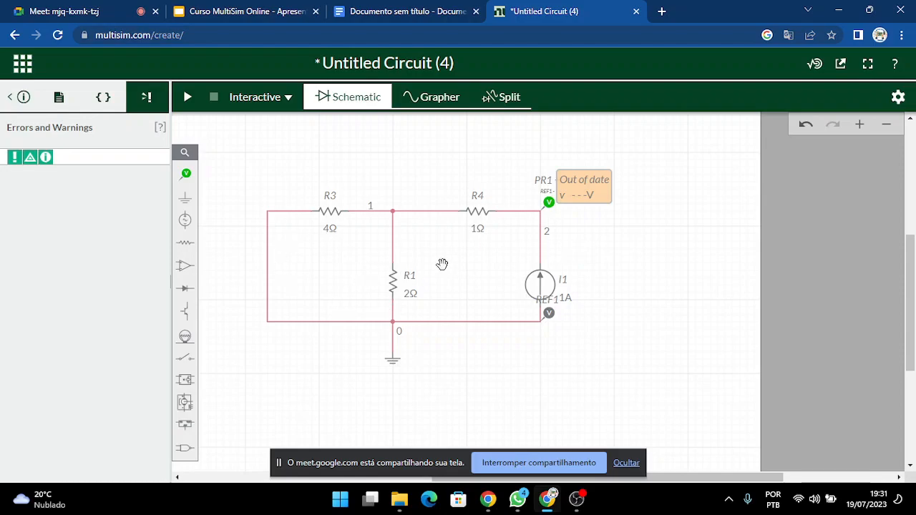
Run the interactive simulation, read the probe's voltage across I1, and stop the simulation.
click(545, 279)
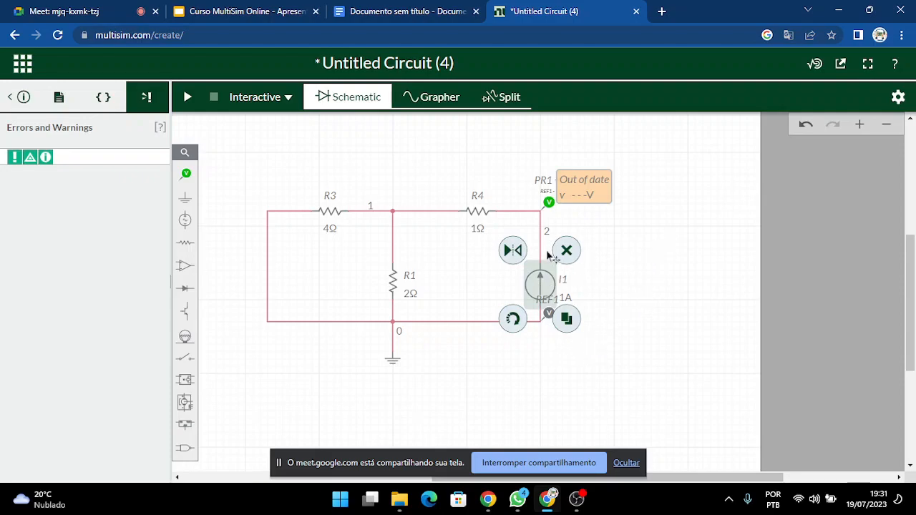
click(547, 204)
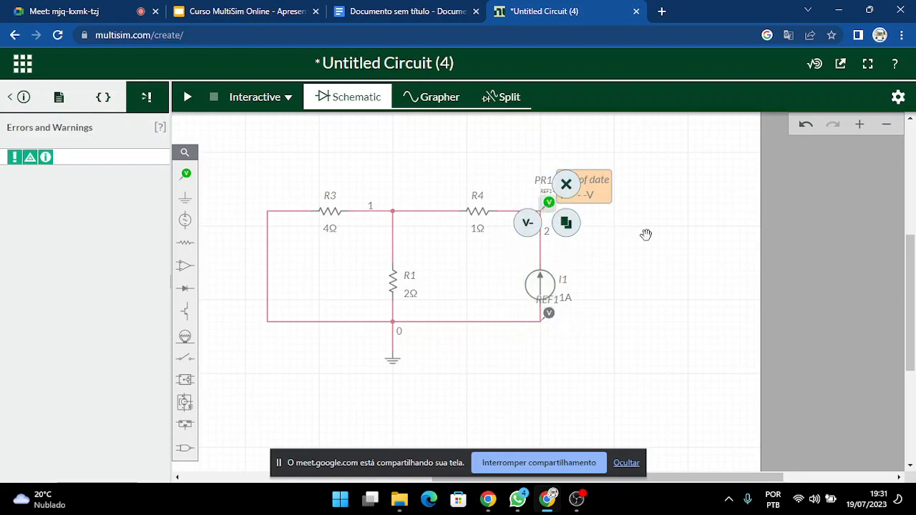
click(647, 236)
click(187, 97)
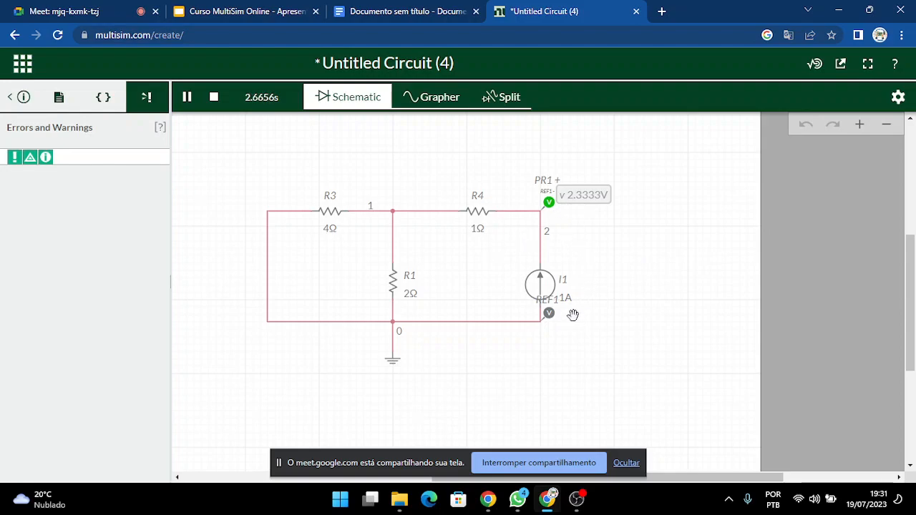
scroll(580, 317, down, 1)
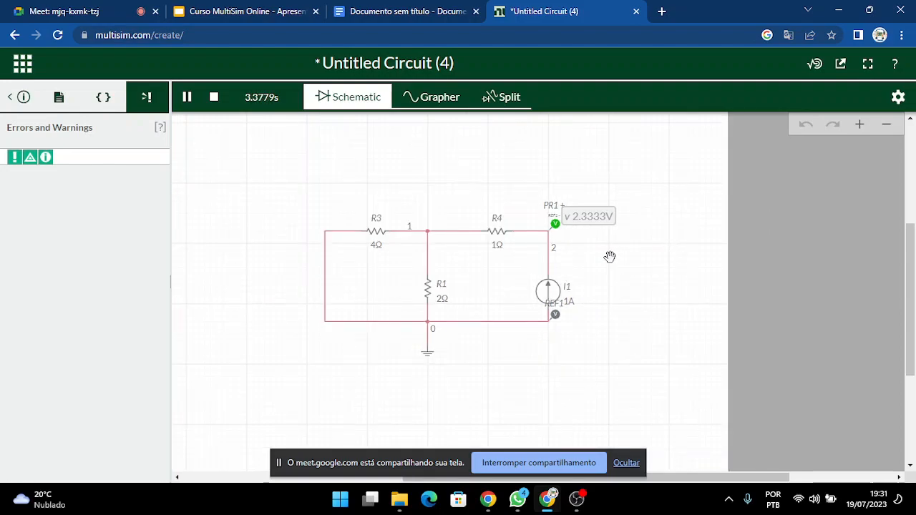
scroll(608, 257, up, 1)
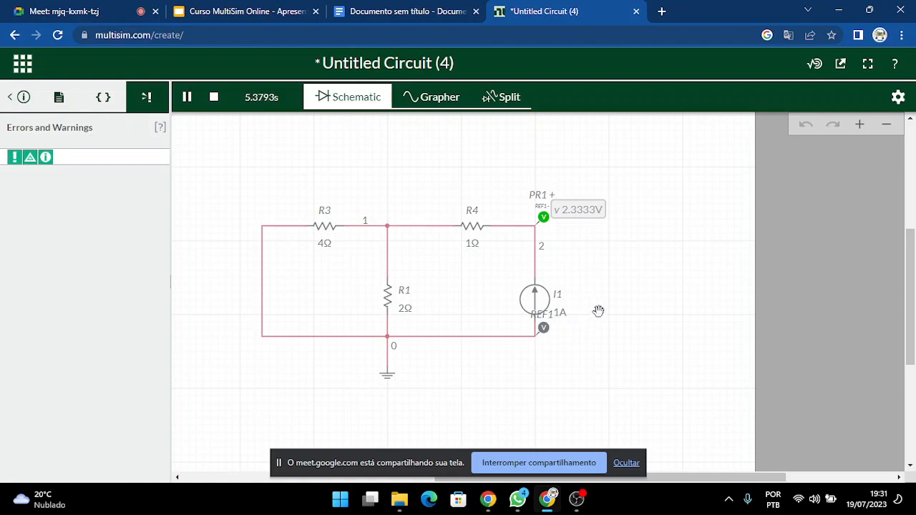
scroll(593, 308, down, 1)
scroll(593, 308, up, 2)
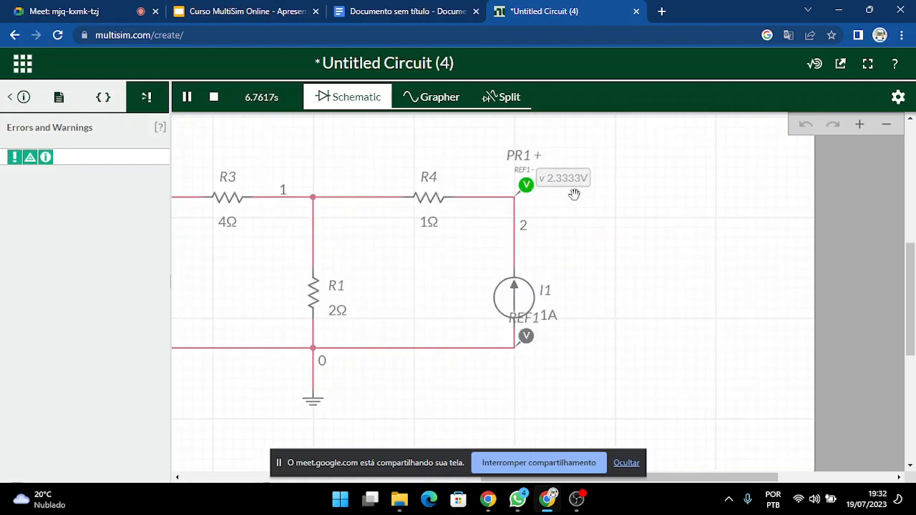
scroll(564, 215, down, 2)
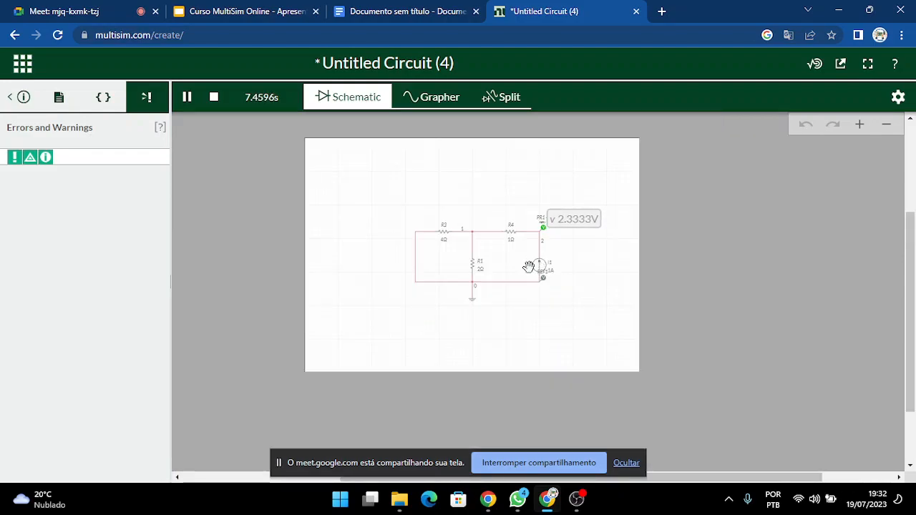
scroll(464, 296, up, 2)
scroll(479, 298, down, 2)
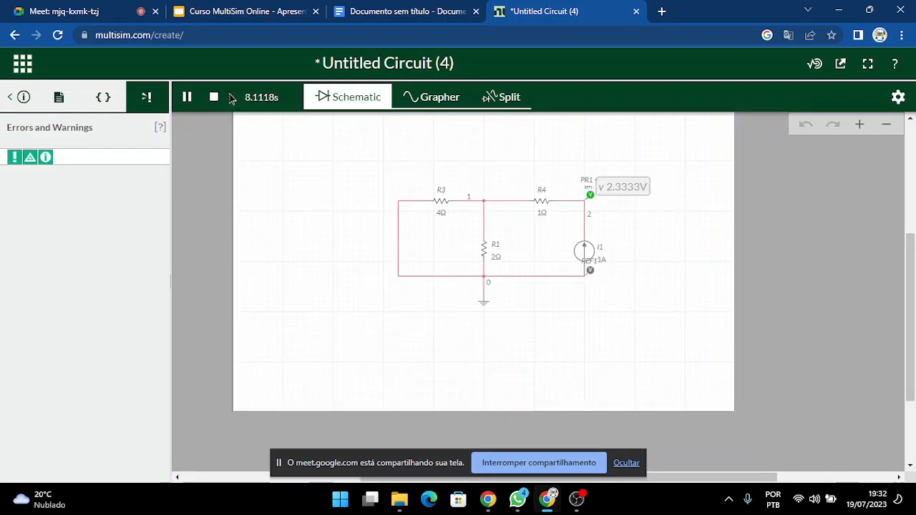
click(213, 98)
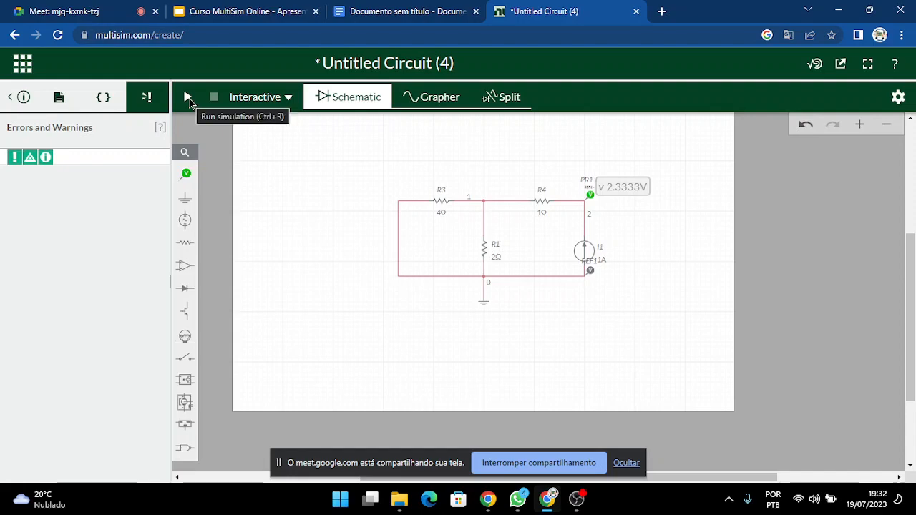
mouse_move(484, 209)
mouse_down()
mouse_move(457, 212)
mouse_move(480, 214)
mouse_up()
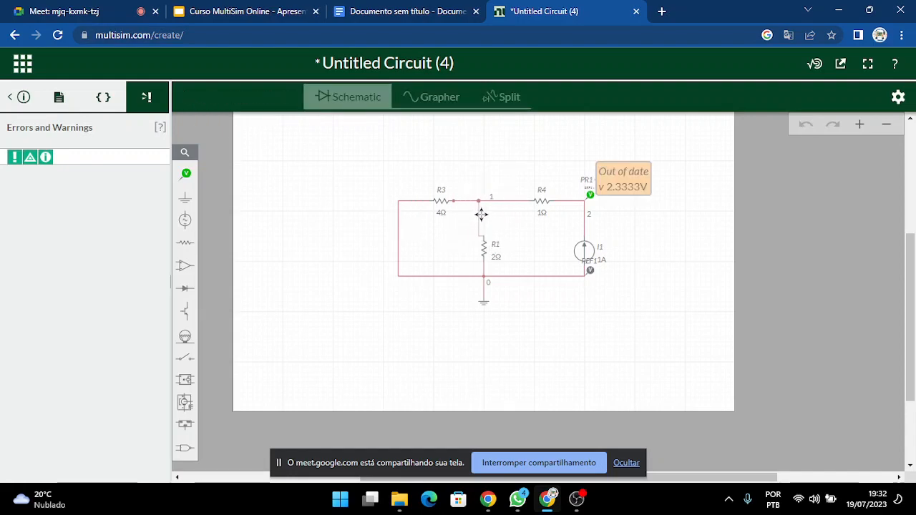
click(484, 214)
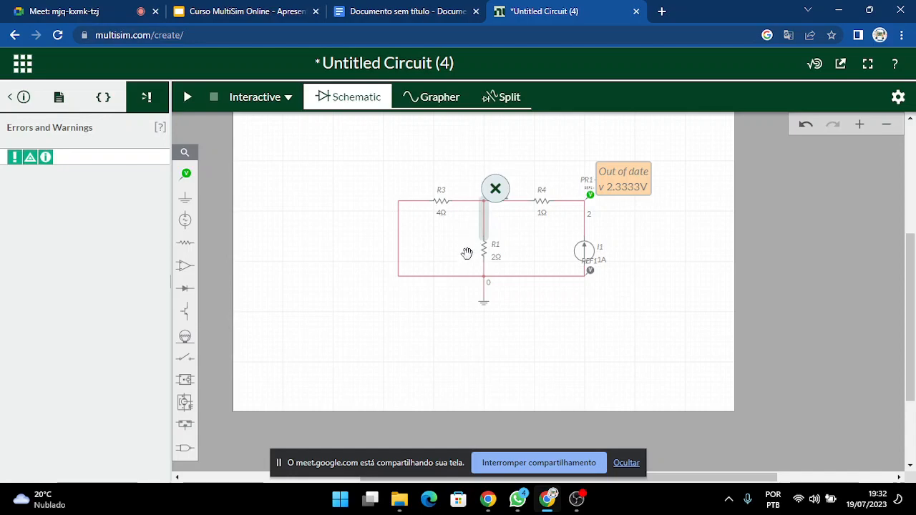
click(586, 254)
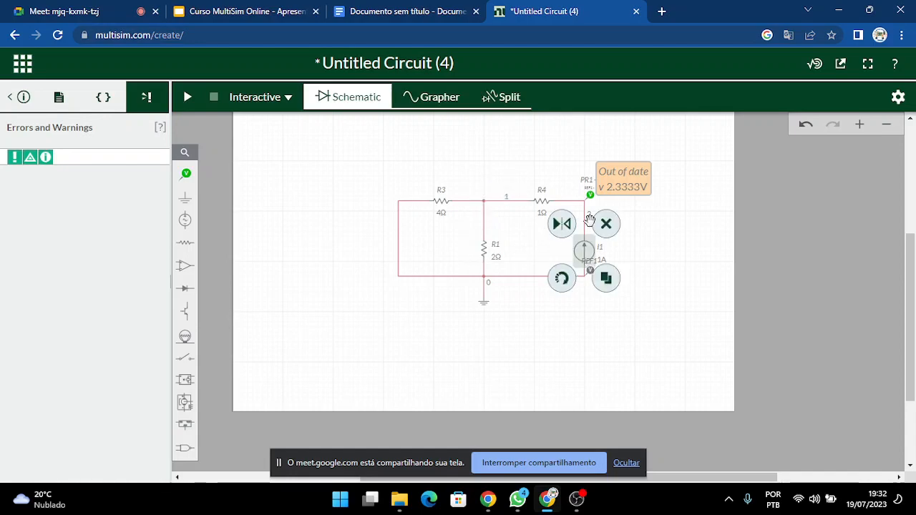
click(593, 225)
click(400, 205)
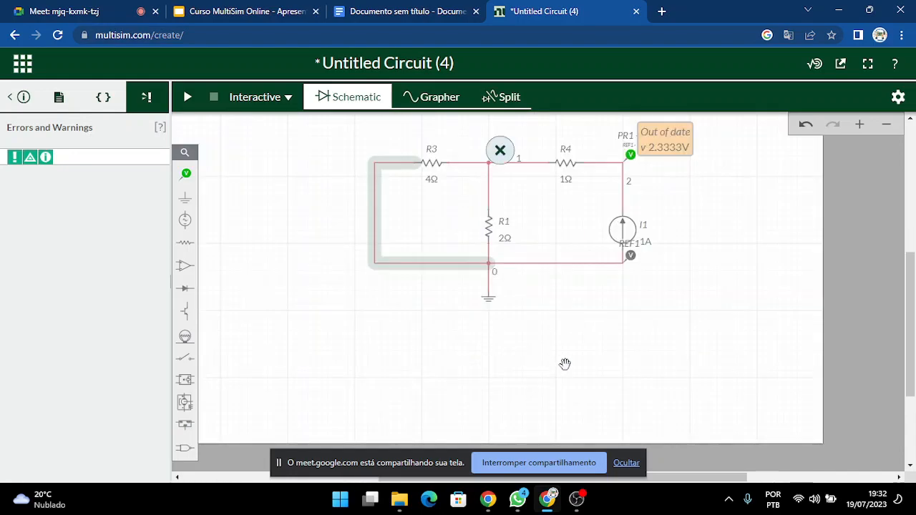
click(565, 364)
Place a DC voltage source in the empty area of the schematic below I1.
click(186, 220)
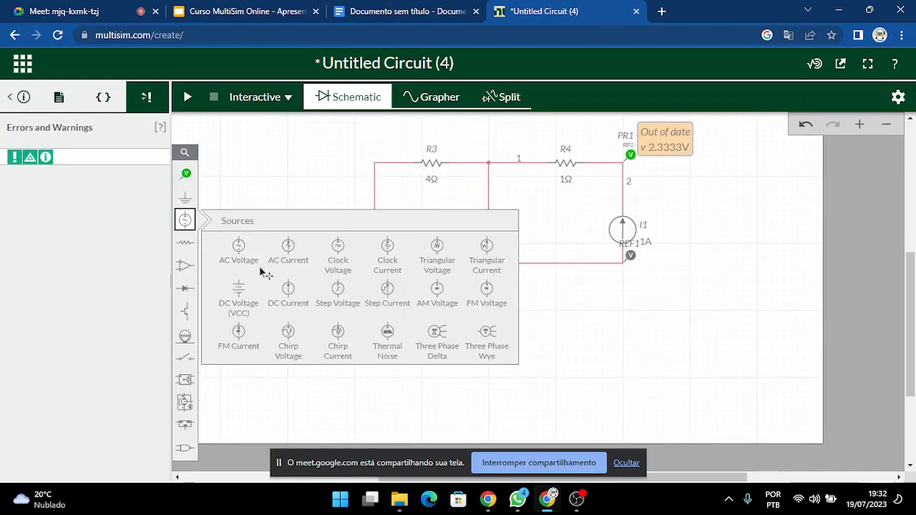
click(243, 294)
click(592, 392)
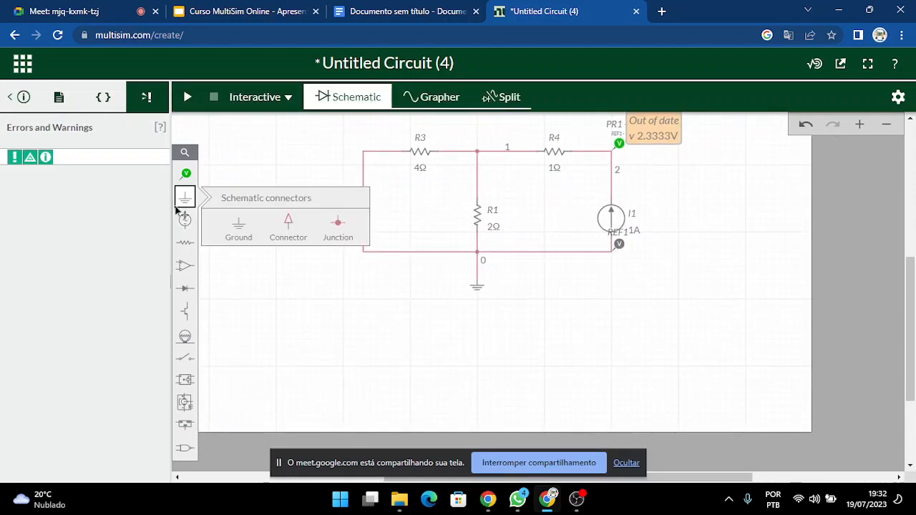
mouse_move(185, 221)
click(241, 281)
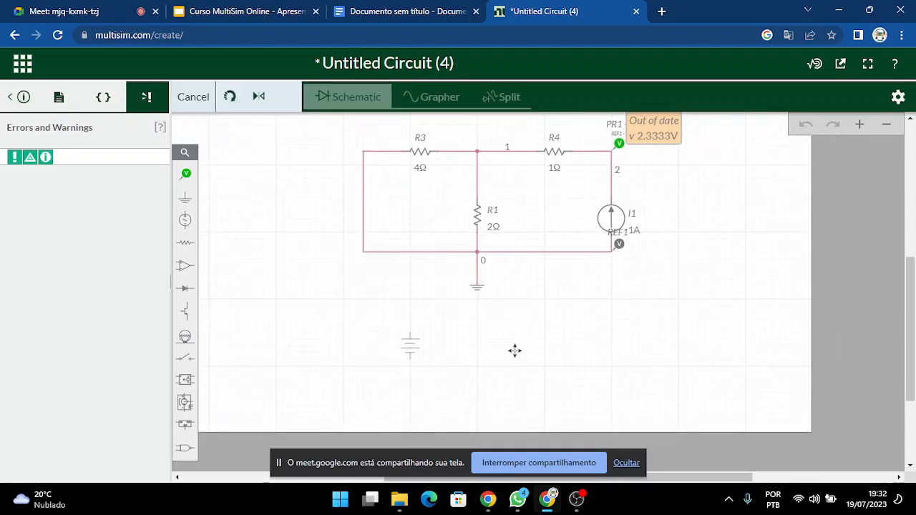
click(577, 351)
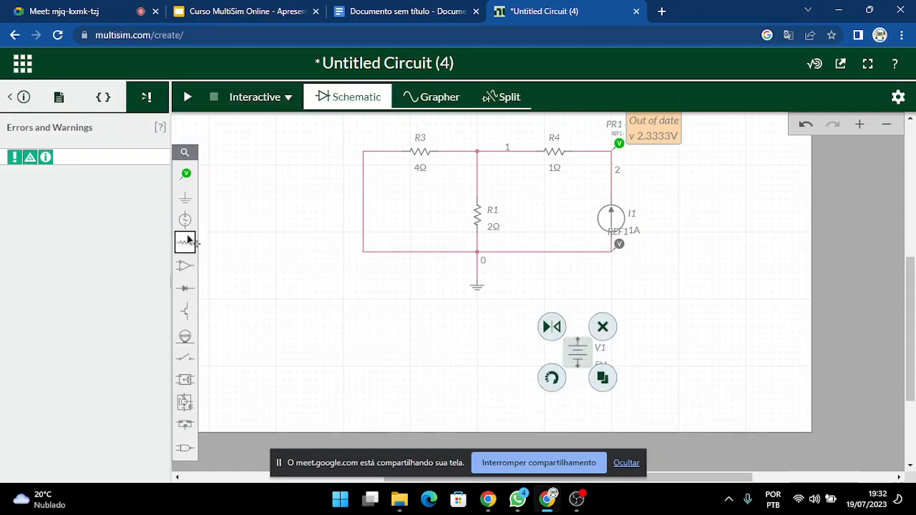
Place a horizontal resistor above and to the right of V1 and wire its left end to V1's positive terminal.
mouse_move(185, 243)
click(238, 271)
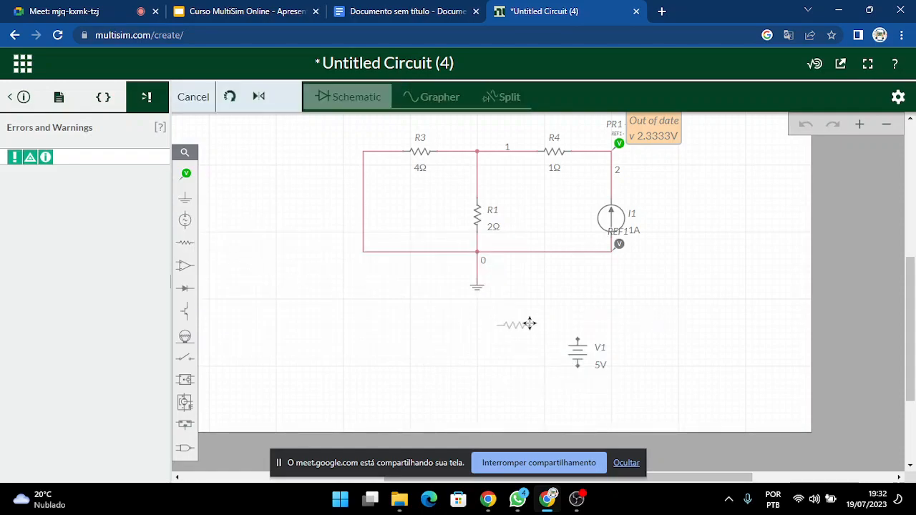
click(648, 325)
click(541, 327)
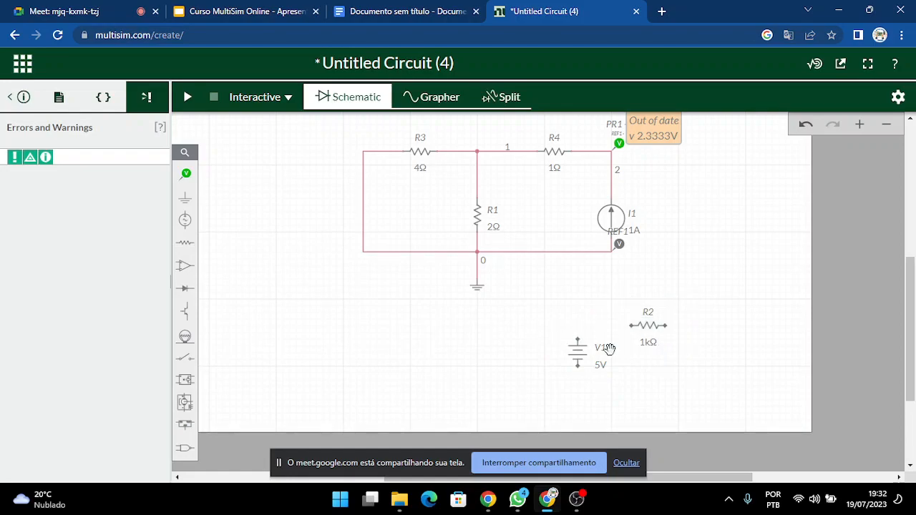
click(631, 328)
click(632, 326)
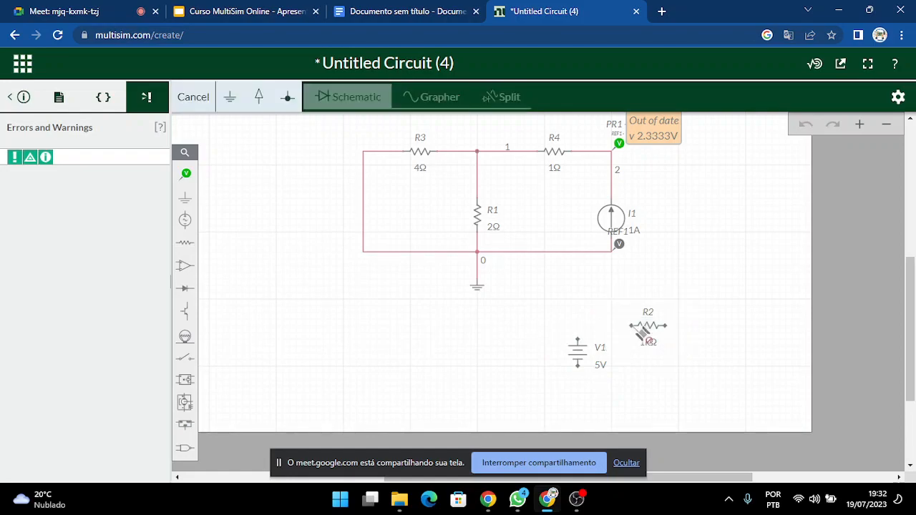
click(586, 347)
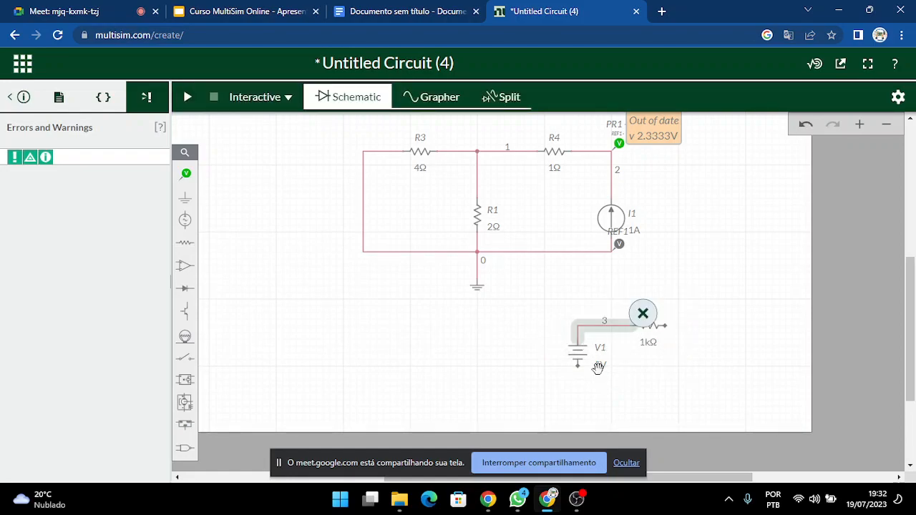
Set the voltage of DC source V1 to 13.33 V.
click(600, 366)
click(523, 382)
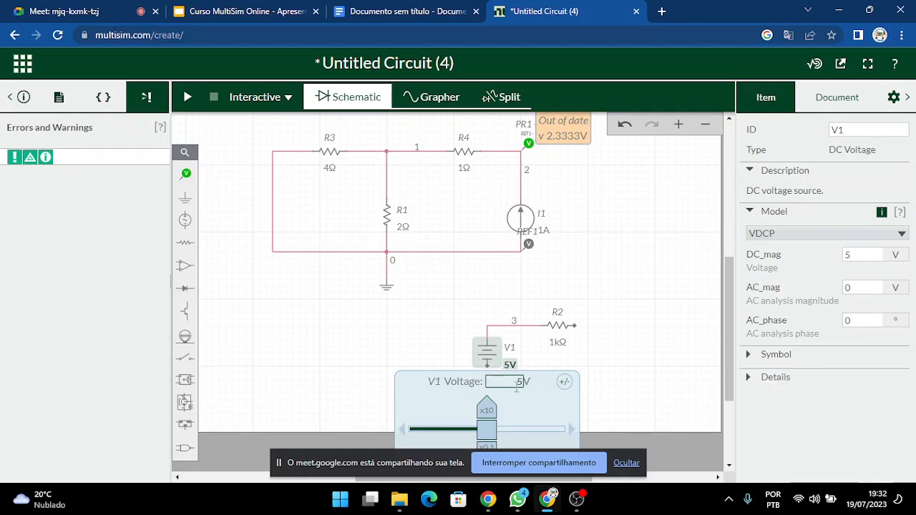
click(516, 385)
text(13.33)
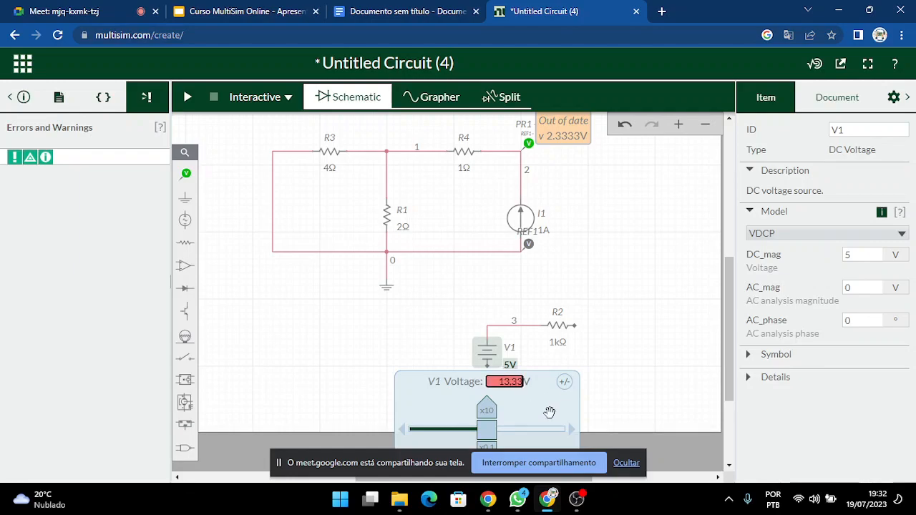
key(Return)
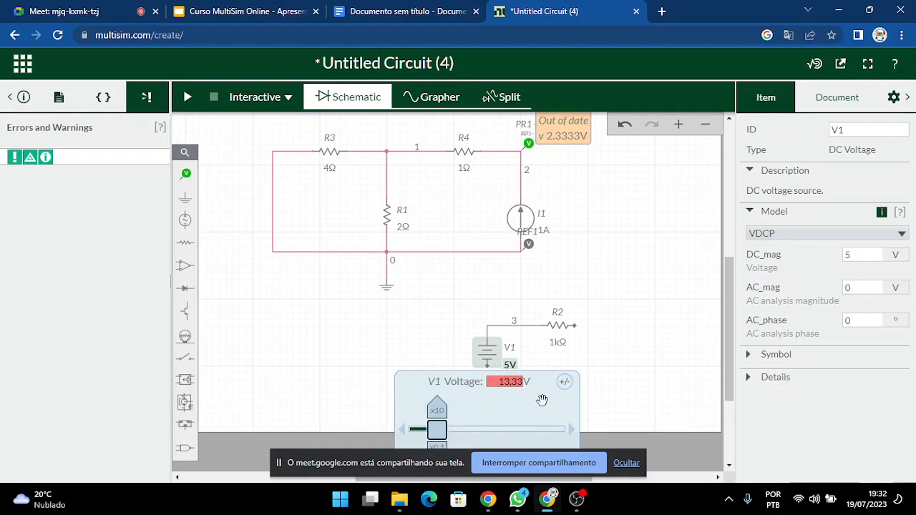
click(521, 381)
double_click(515, 384)
click(516, 386)
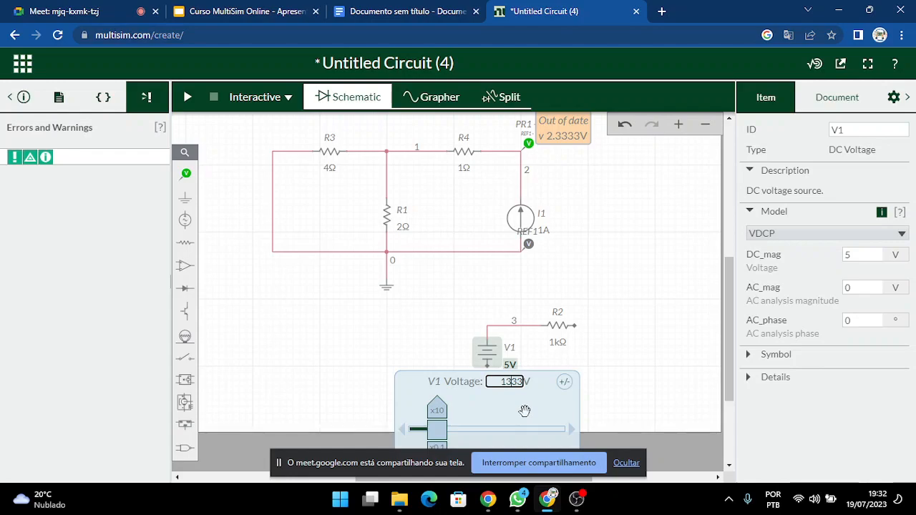
text(.)
key(Return)
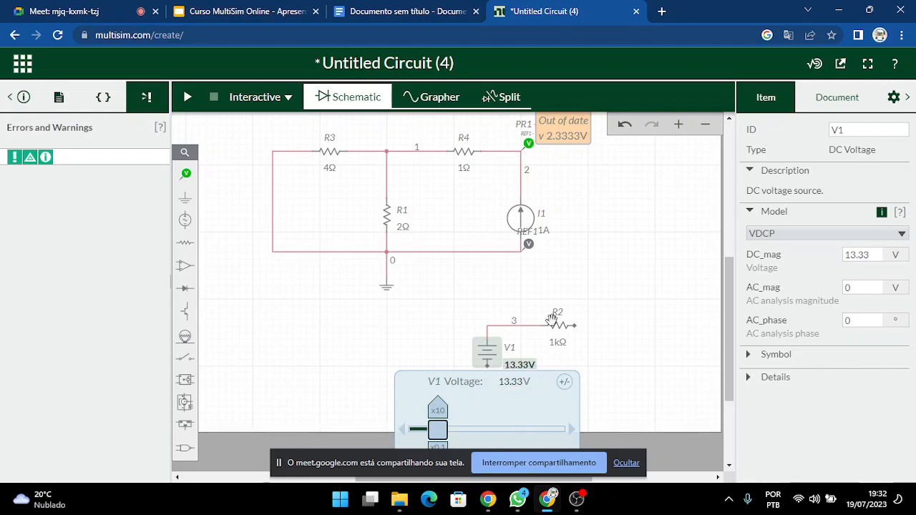
Set the resistance of R2, the resistor wired to V1, to 2.333 Ω.
click(557, 343)
click(592, 359)
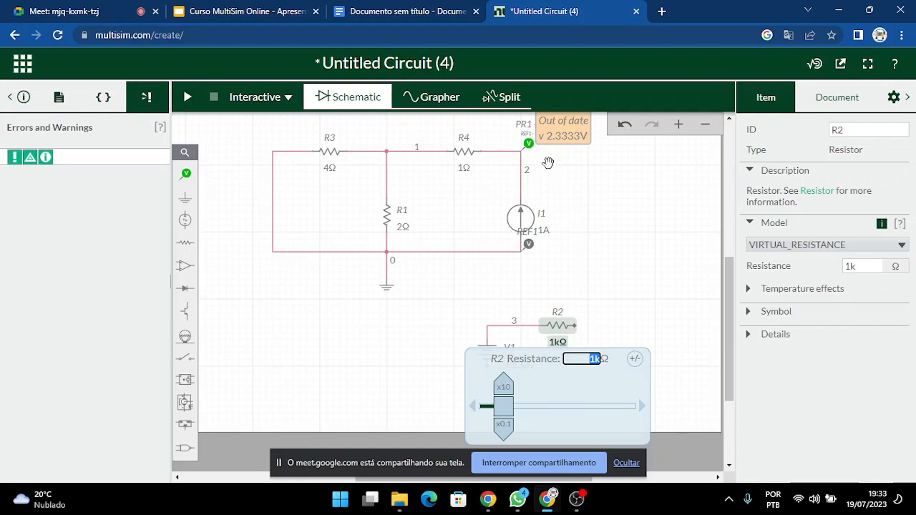
text(2.333)
click(583, 287)
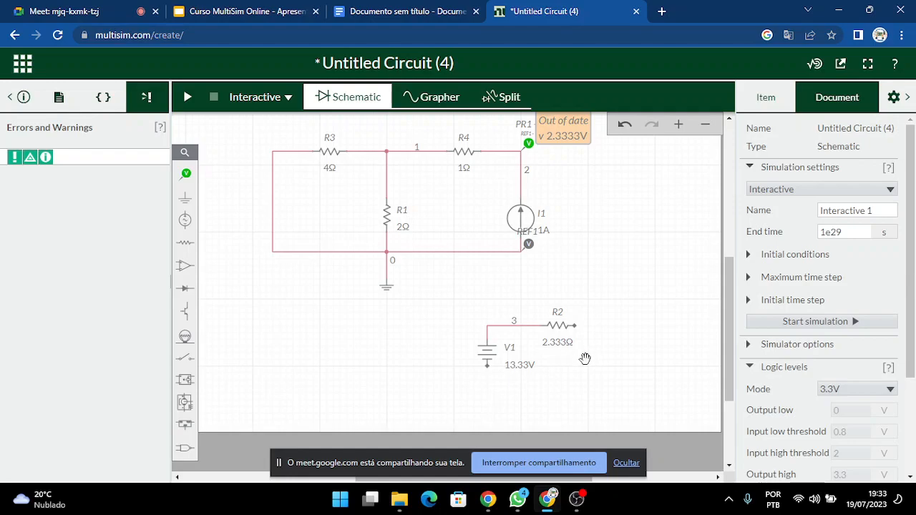
click(510, 371)
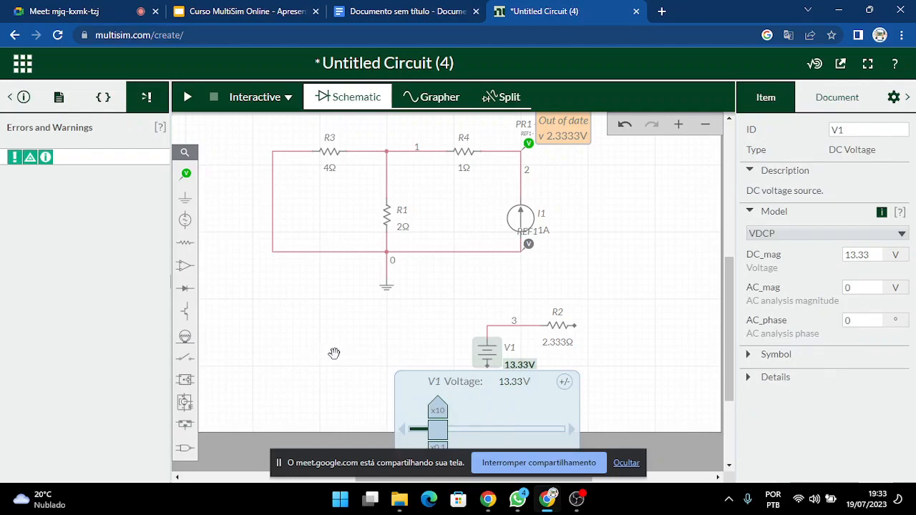
click(355, 328)
scroll(352, 344, down, 2)
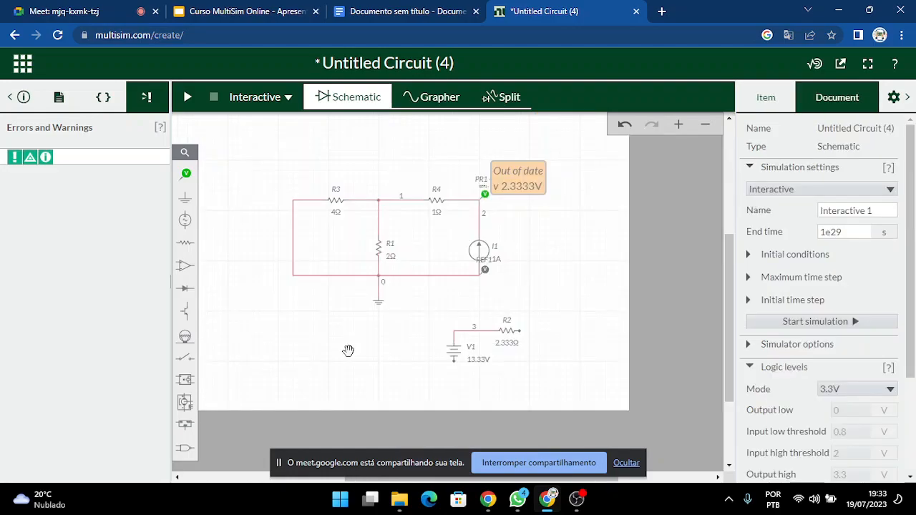
scroll(348, 351, down, 1)
scroll(347, 353, up, 1)
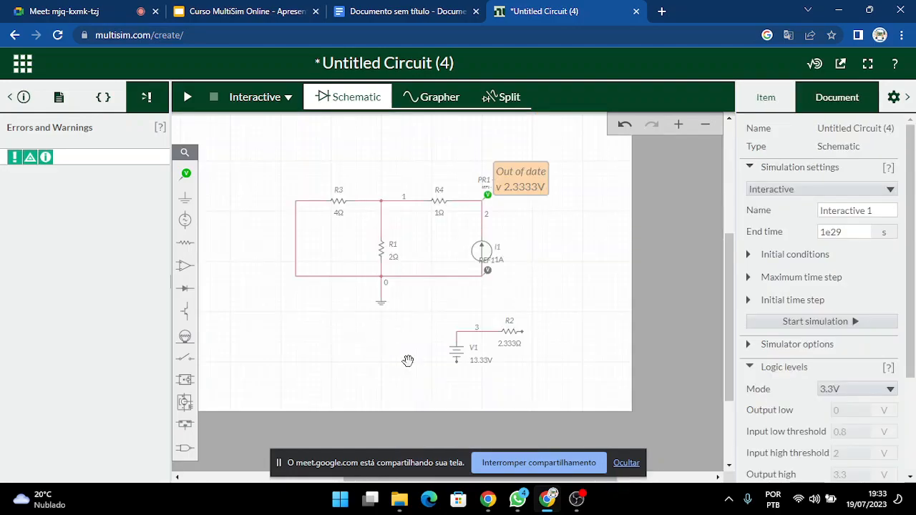
click(528, 334)
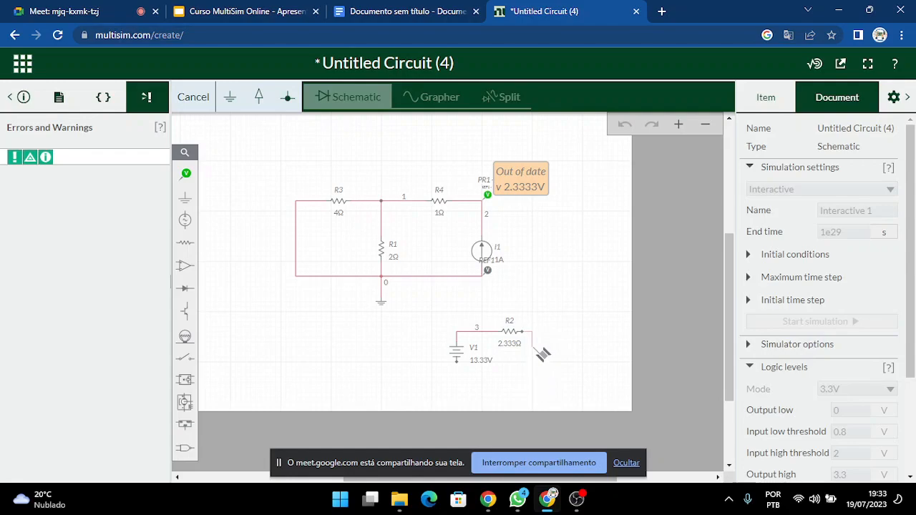
key(Escape)
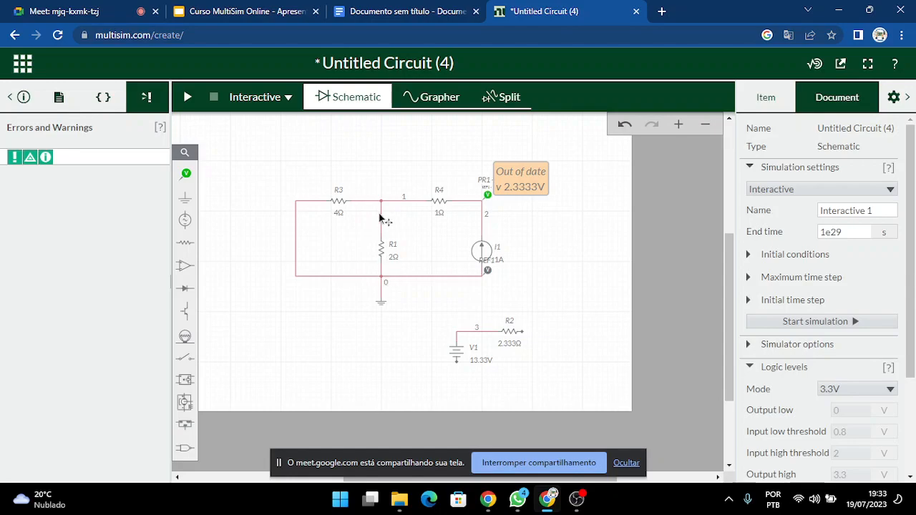
click(295, 248)
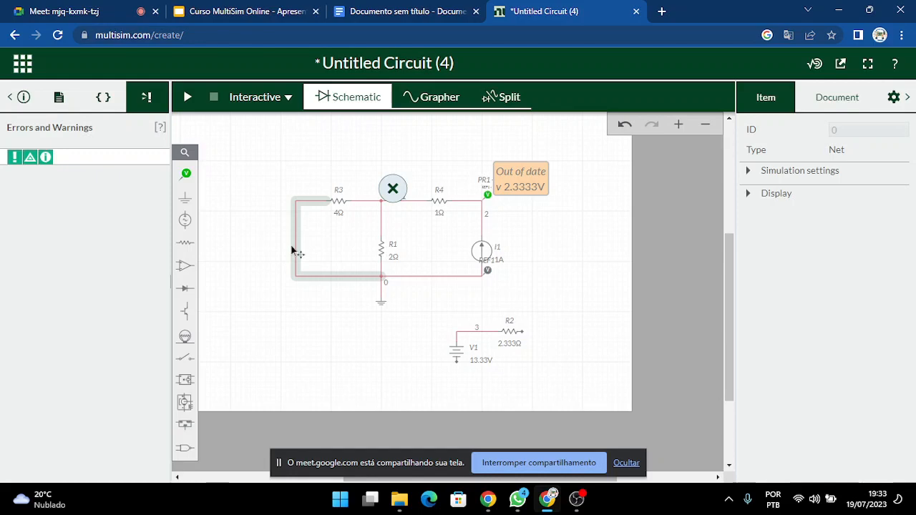
click(258, 297)
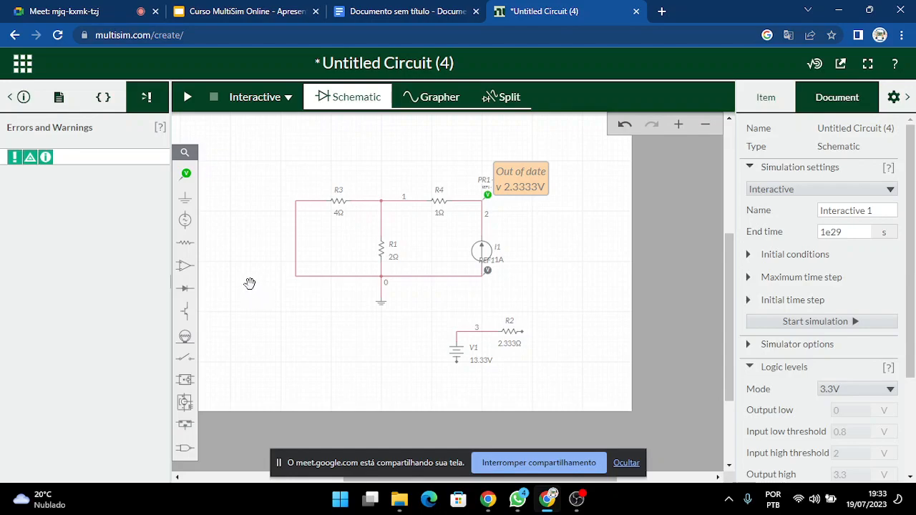
Switch to the Curso MultiSim Online presentation in Google Slides and present the "Como fazer?" slide full screen.
click(255, 10)
scroll(172, 321, down, 1)
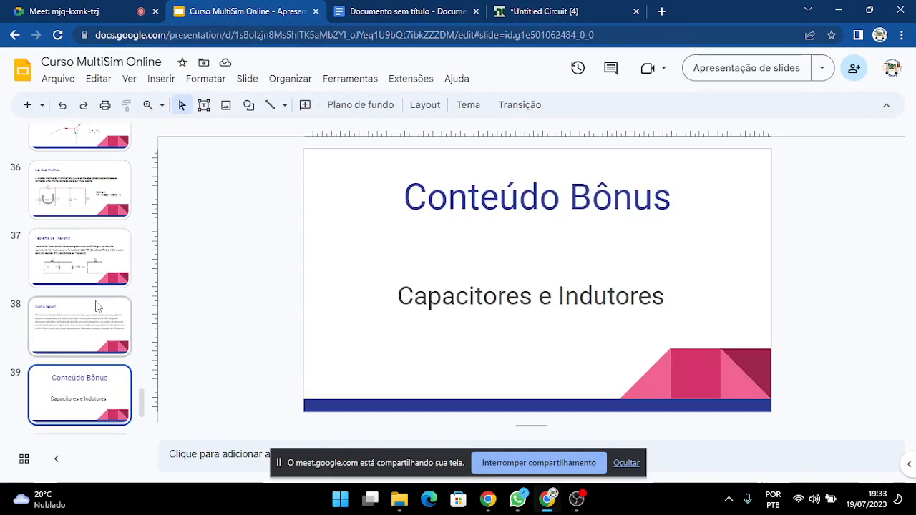
click(116, 336)
click(746, 68)
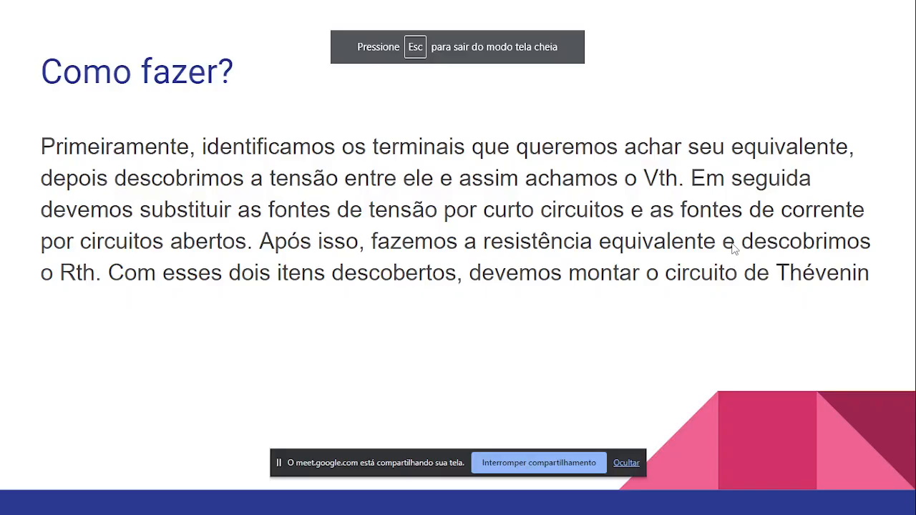
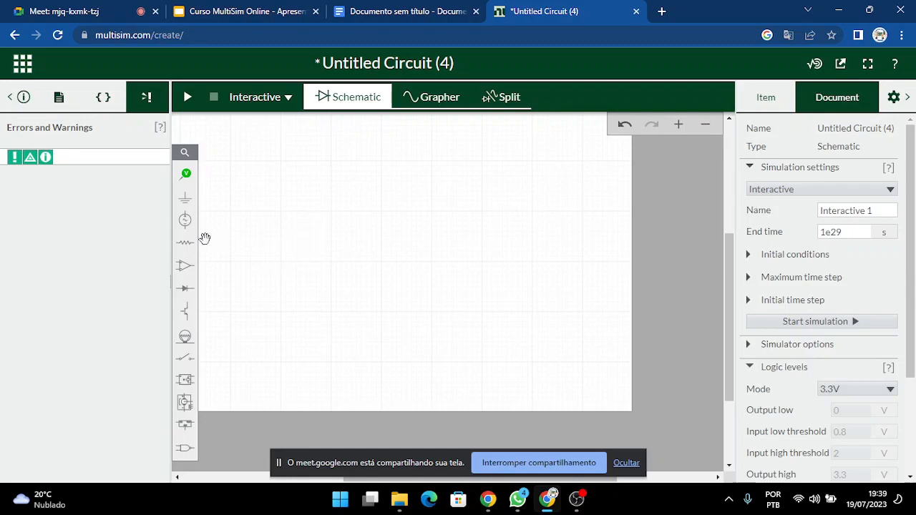
Place a resistor in the middle of the empty Multisim Live schematic and rotate it to vertical.
scroll(208, 242, down, 1)
scroll(276, 259, up, 2)
scroll(424, 352, down, 1)
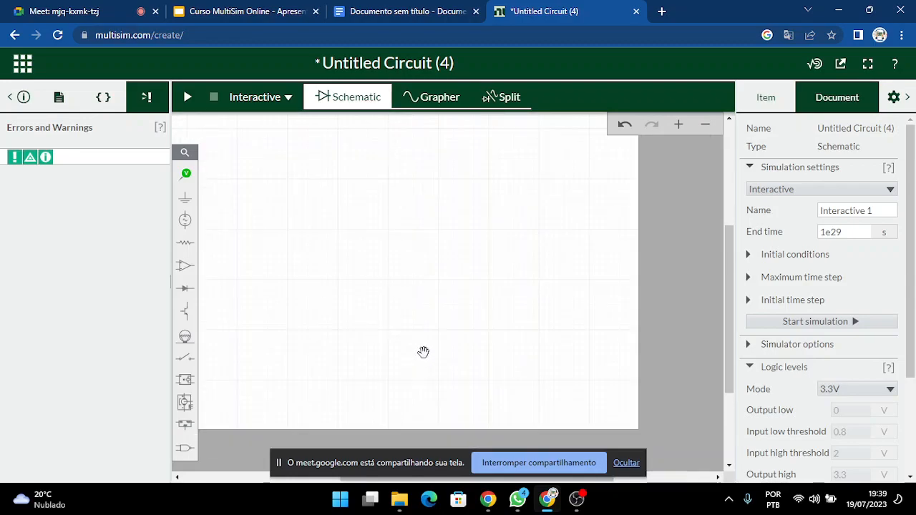
drag(342, 283, 435, 337)
scroll(408, 290, up, 2)
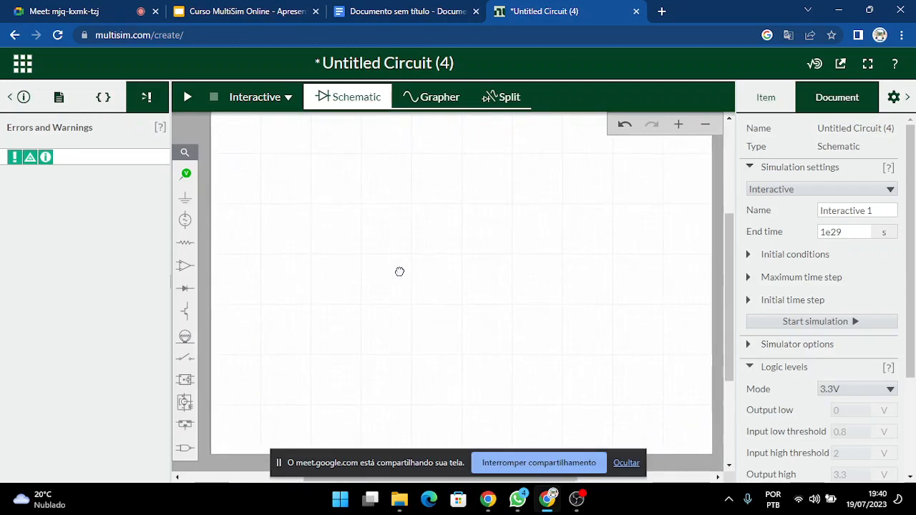
click(184, 244)
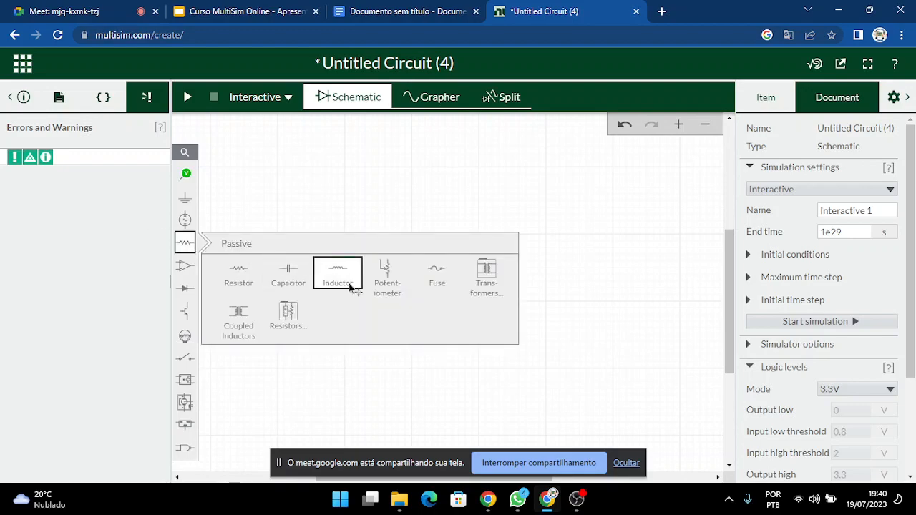
click(239, 272)
click(446, 279)
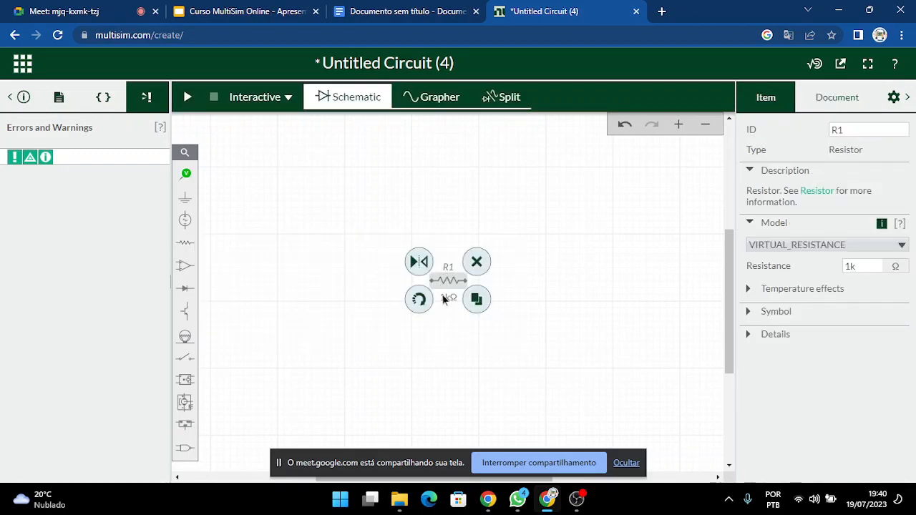
click(422, 307)
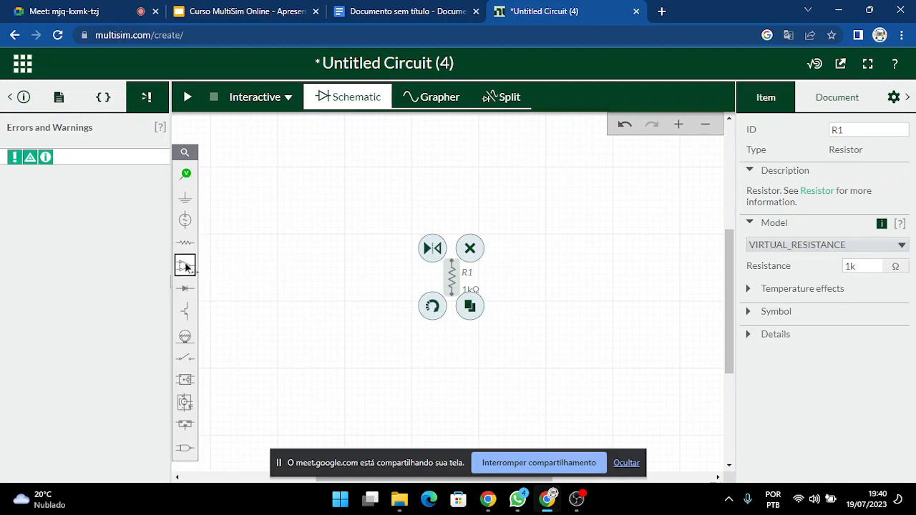
Place a DC voltage source to the left of R1 and an open SPST switch above and between them.
click(184, 222)
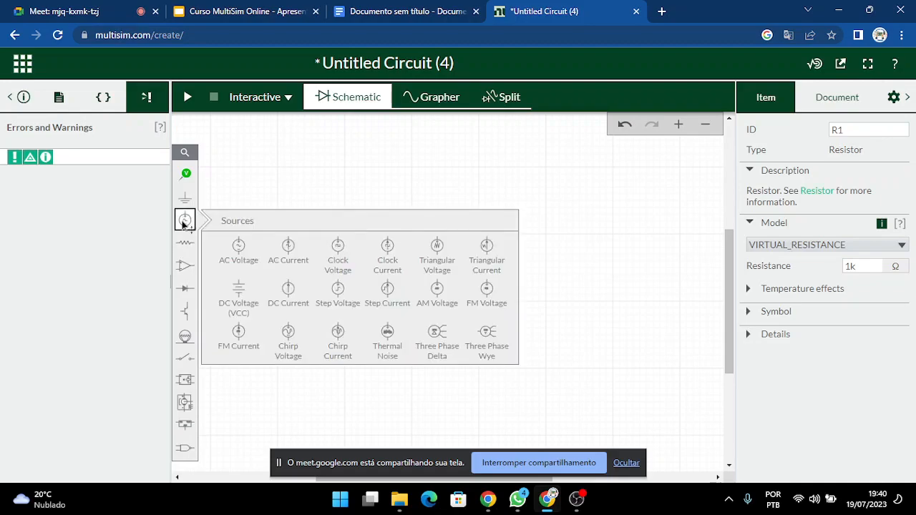
click(238, 288)
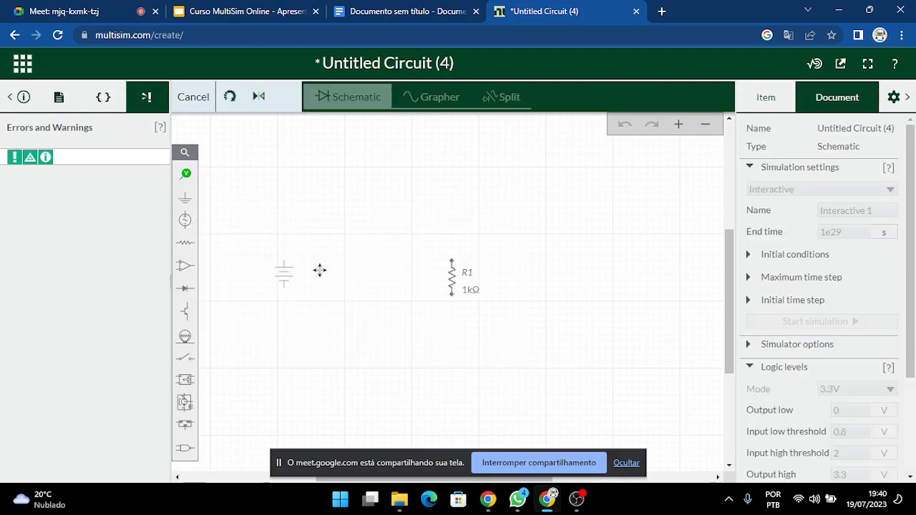
click(358, 281)
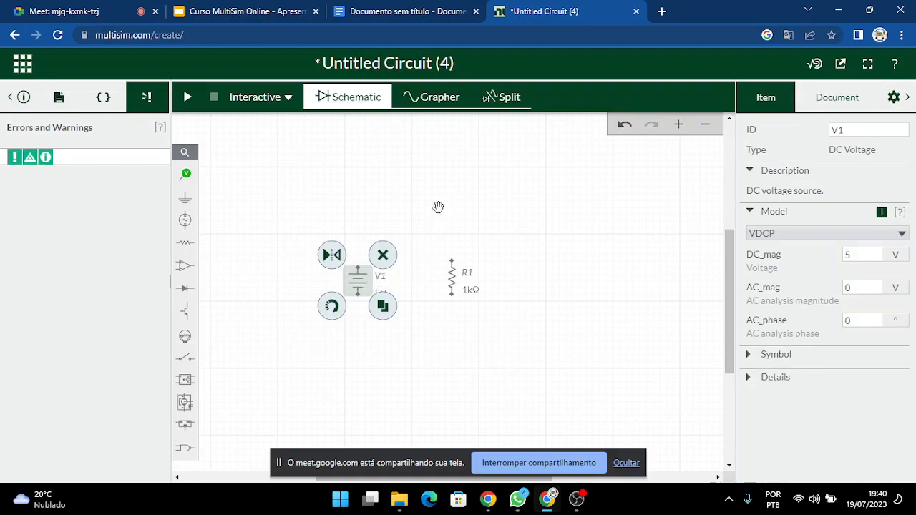
click(184, 379)
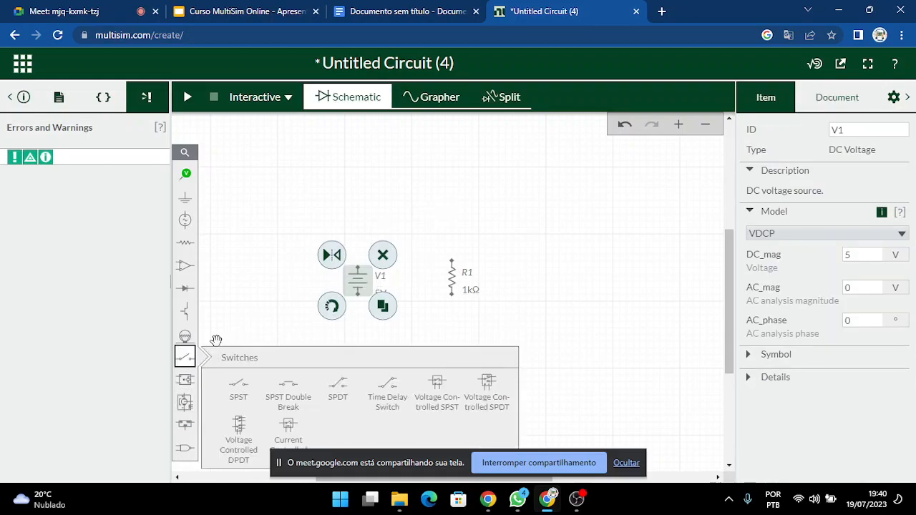
click(240, 382)
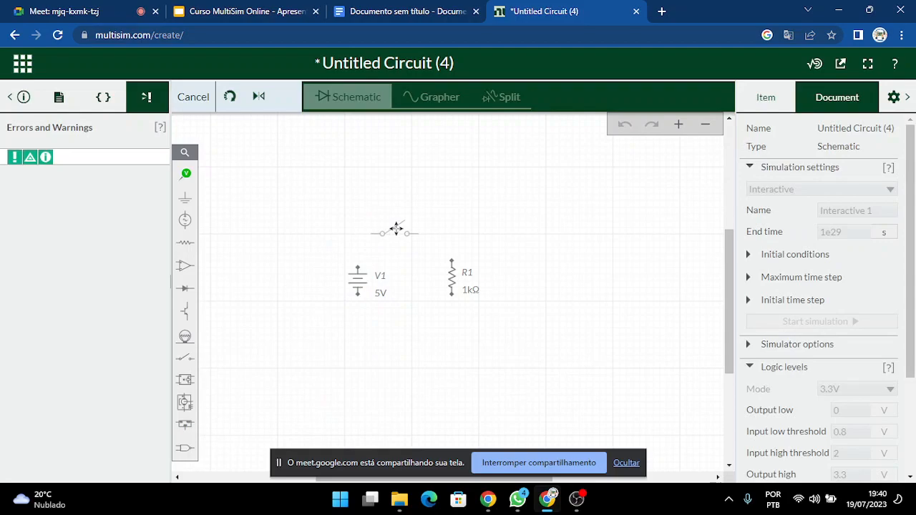
click(396, 229)
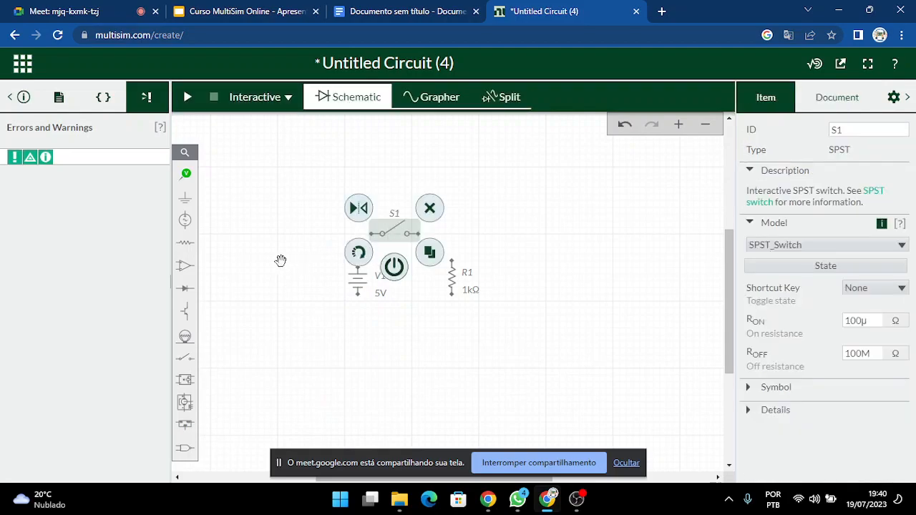
Place a capacitor to the right of R1, oriented vertically and level with the resistor.
click(183, 244)
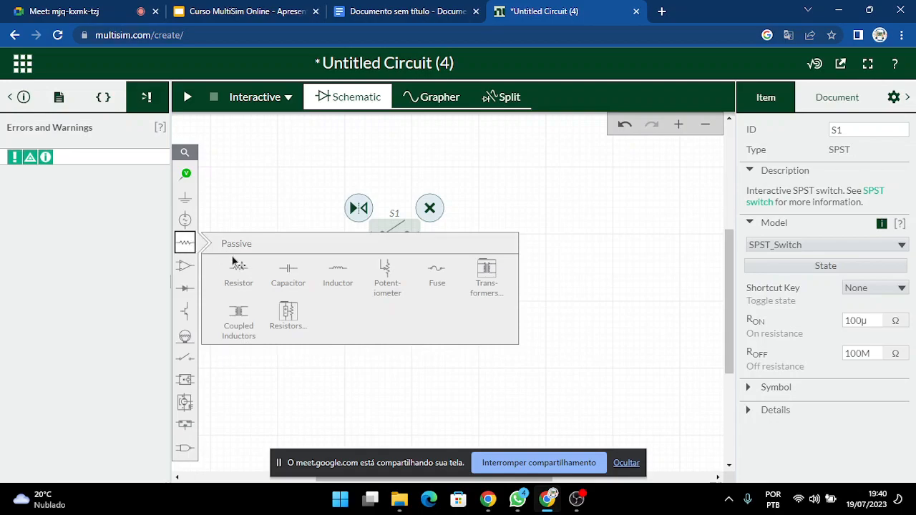
click(288, 272)
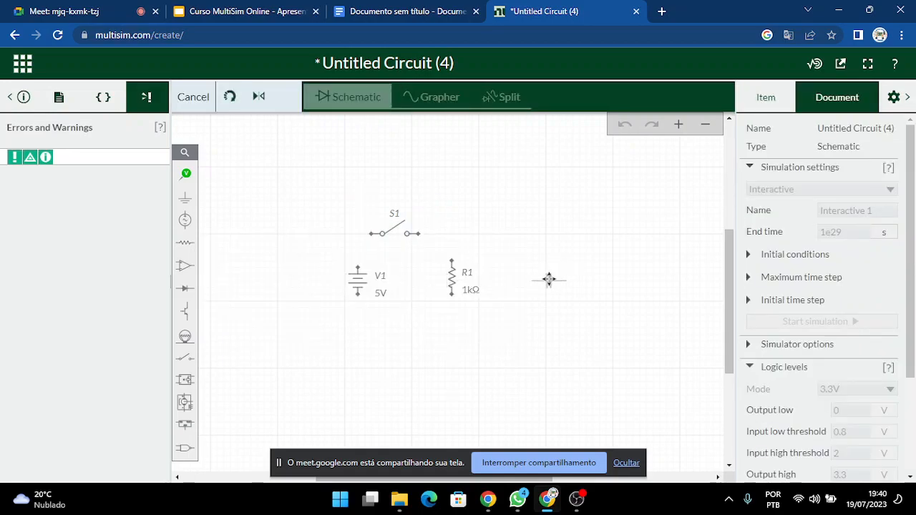
click(551, 278)
drag(552, 280, 542, 277)
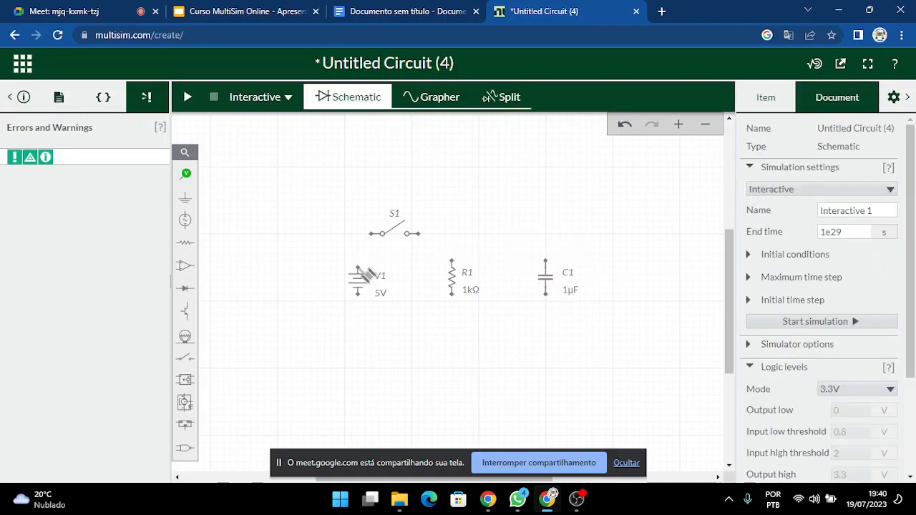
Wire V1's positive terminal through switch S1 to R1's upper end, and V1's negative terminal to R1's lower end.
mouse_move(358, 261)
mouse_down()
mouse_move(387, 236)
mouse_move(372, 233)
mouse_move(456, 247)
mouse_move(453, 262)
mouse_up()
click(415, 234)
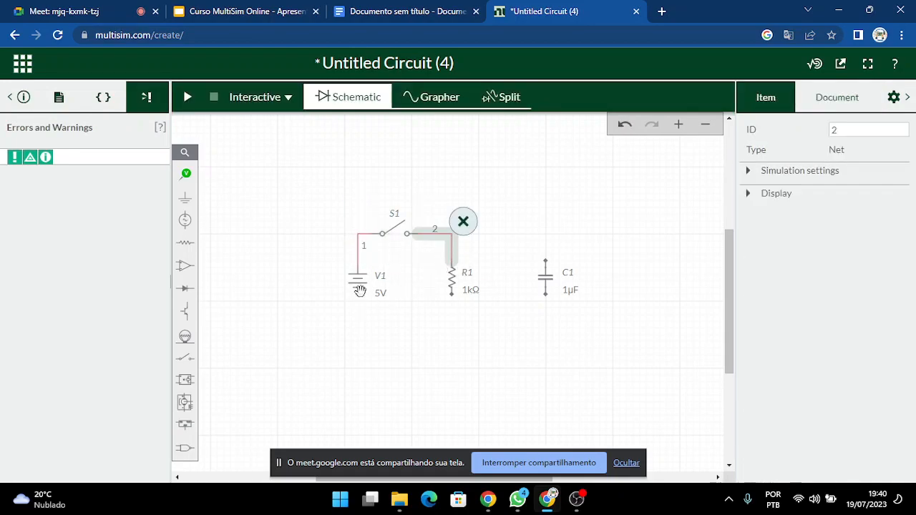
click(359, 296)
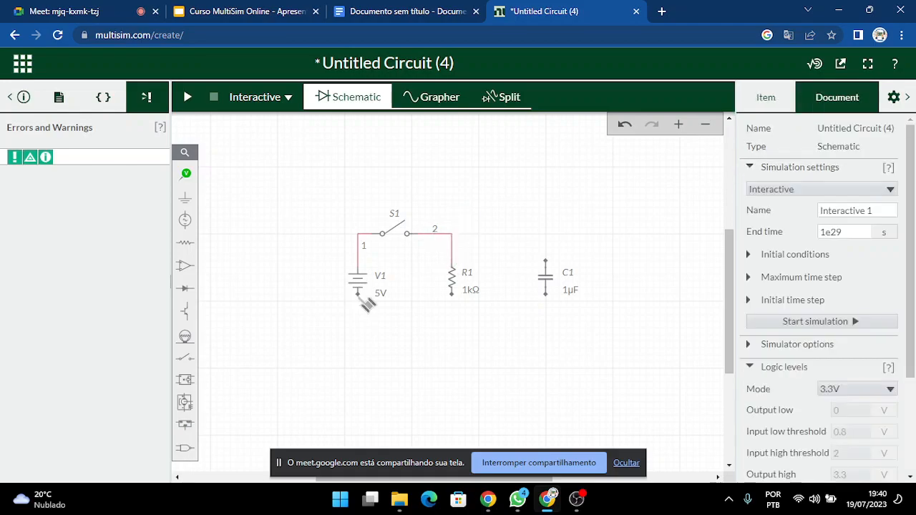
mouse_move(360, 298)
mouse_down()
mouse_move(442, 321)
mouse_move(462, 298)
mouse_move(452, 294)
mouse_up()
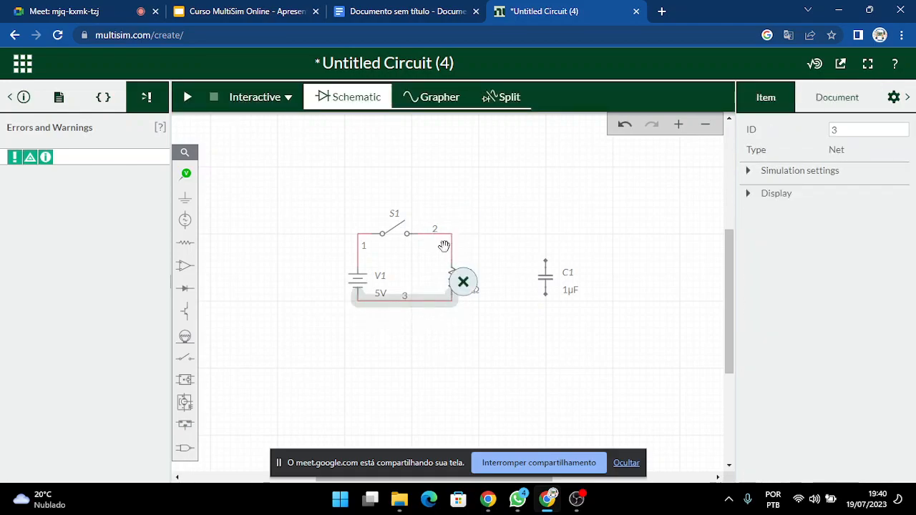
click(545, 262)
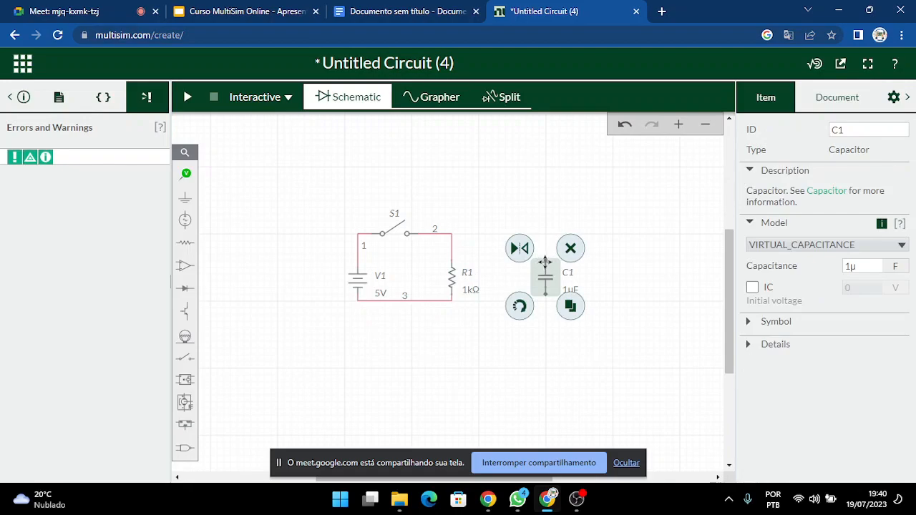
Wire capacitor C1 in parallel with R1, joining its upper and lower ends to the matching ends of the resistor.
drag(545, 262, 452, 235)
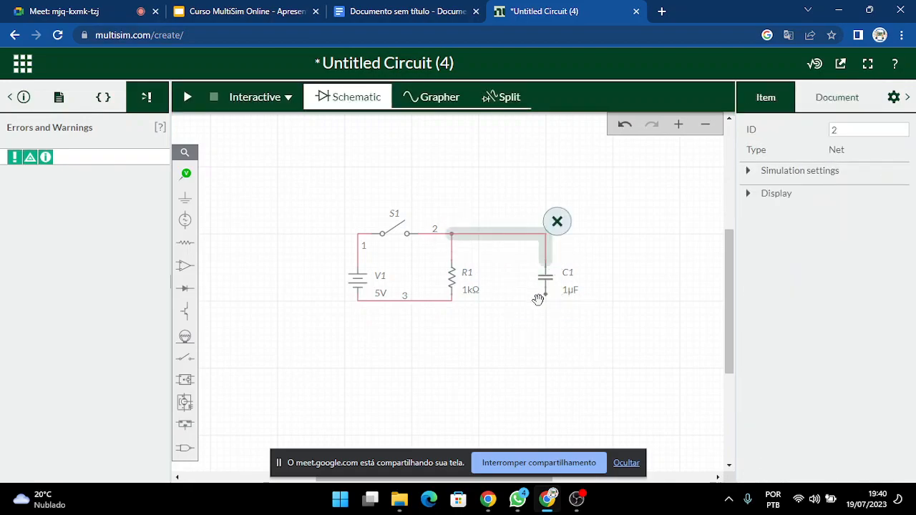
drag(546, 294, 452, 300)
click(499, 352)
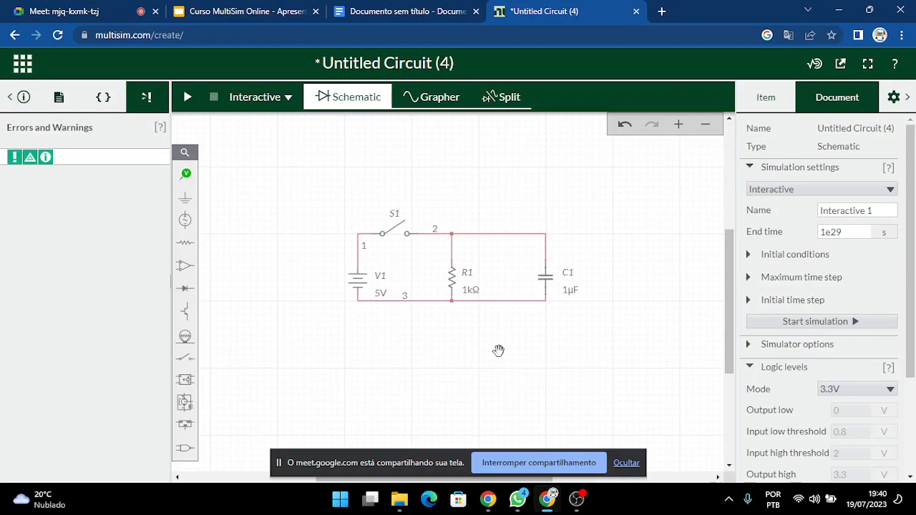
mouse_move(725, 326)
mouse_down()
mouse_move(736, 408)
mouse_move(732, 326)
mouse_move(734, 334)
mouse_up()
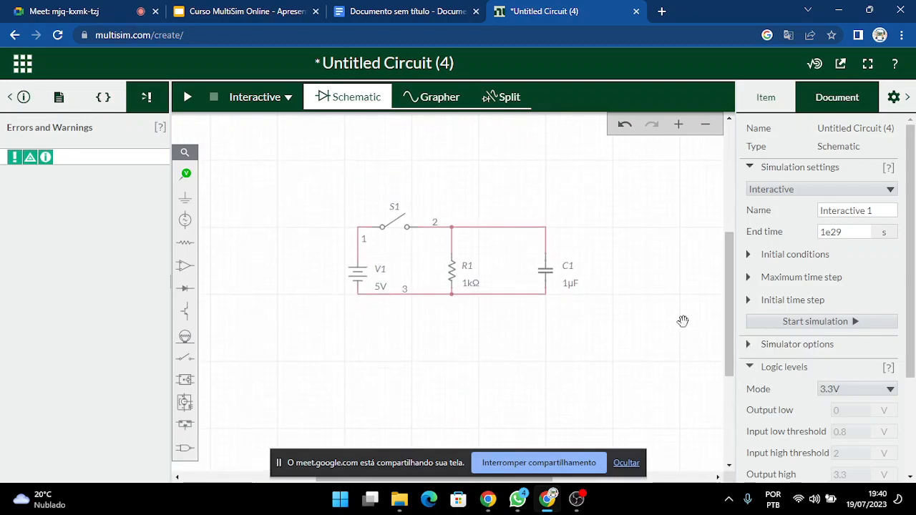
Scale C1's capacitance down to 10 nF, and check the Google Meet call before returning to the circuit.
click(566, 288)
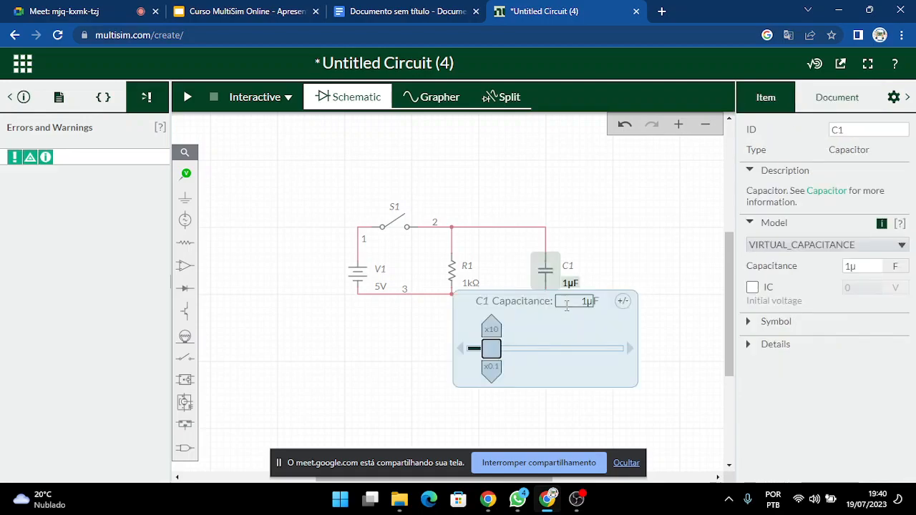
click(489, 371)
click(490, 370)
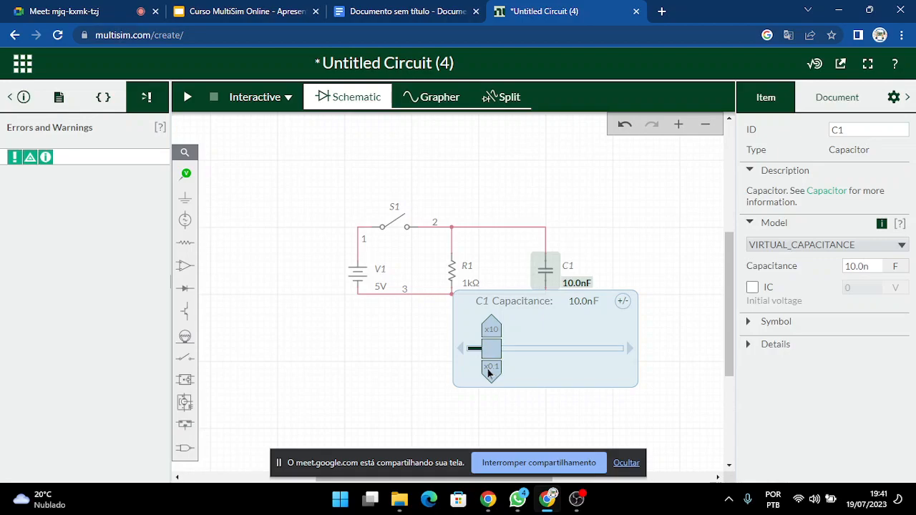
click(115, 12)
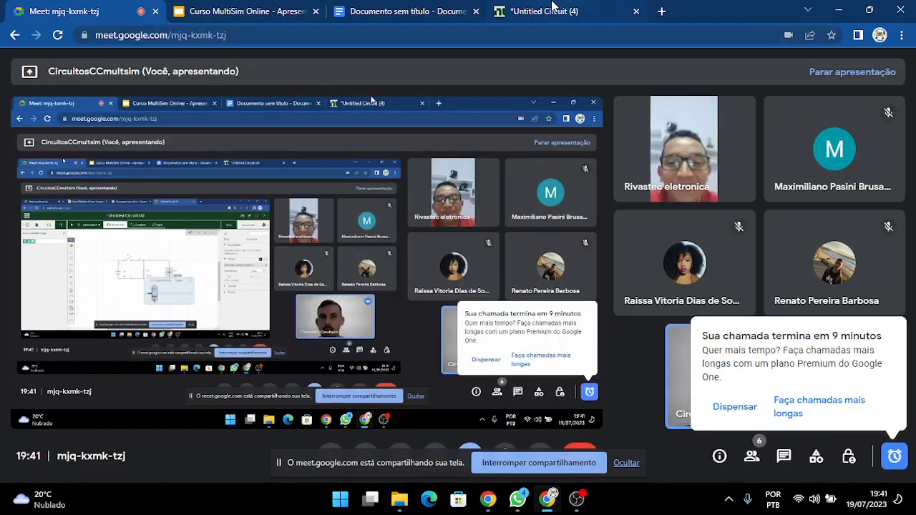
click(552, 8)
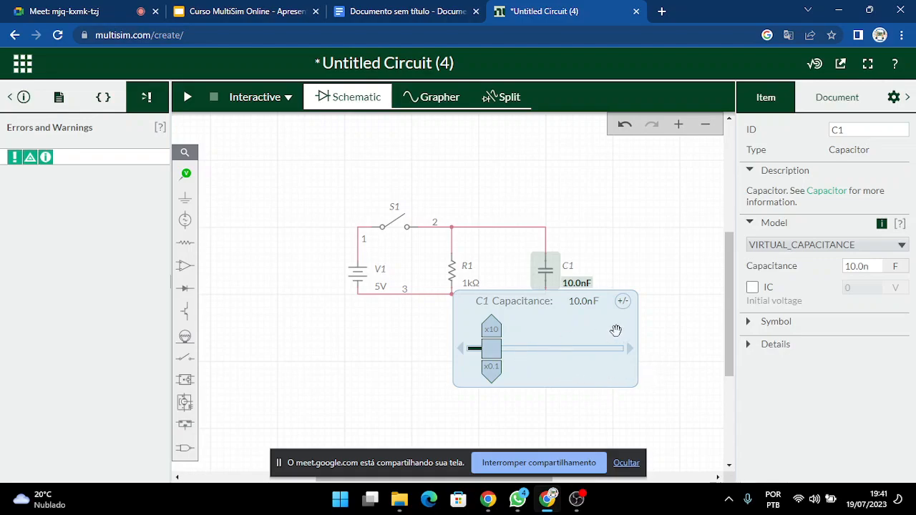
Set C1's capacitance to 100 µF.
click(493, 374)
click(493, 374)
click(493, 374)
click(493, 375)
click(494, 374)
click(496, 328)
click(495, 328)
click(495, 328)
click(496, 328)
click(497, 327)
click(497, 326)
click(498, 326)
click(498, 325)
click(497, 326)
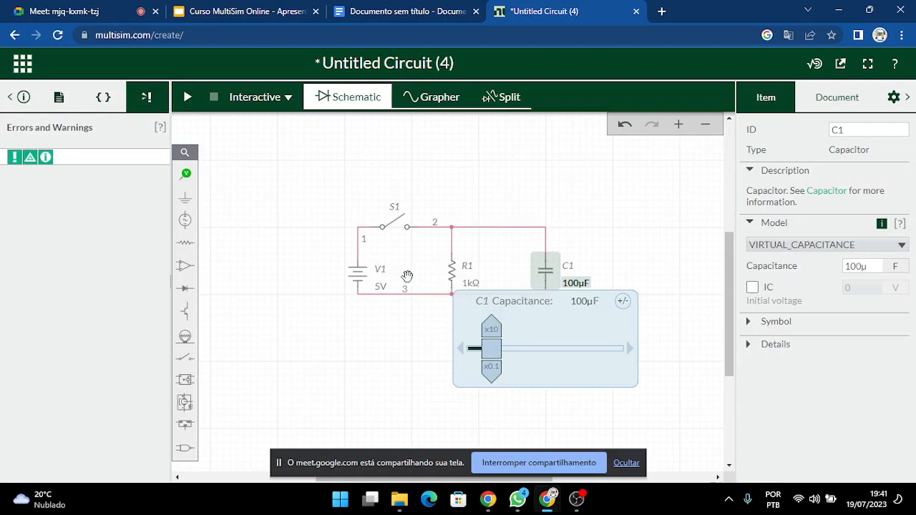
Set the voltage of DC source V1 to 500 mV.
click(378, 286)
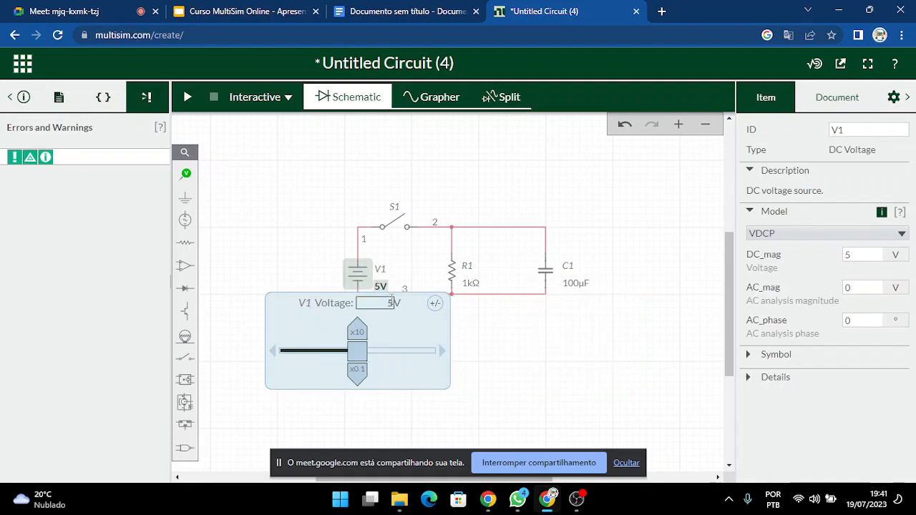
click(361, 371)
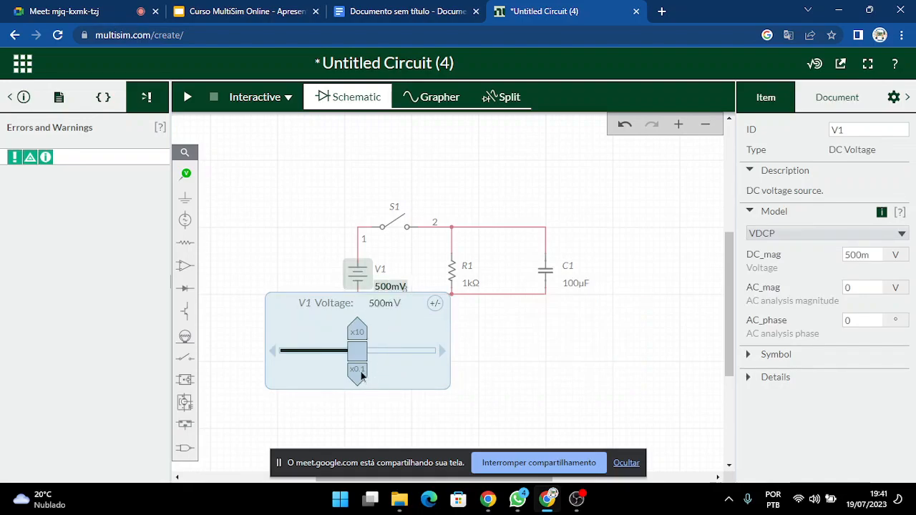
click(360, 371)
click(356, 336)
click(471, 197)
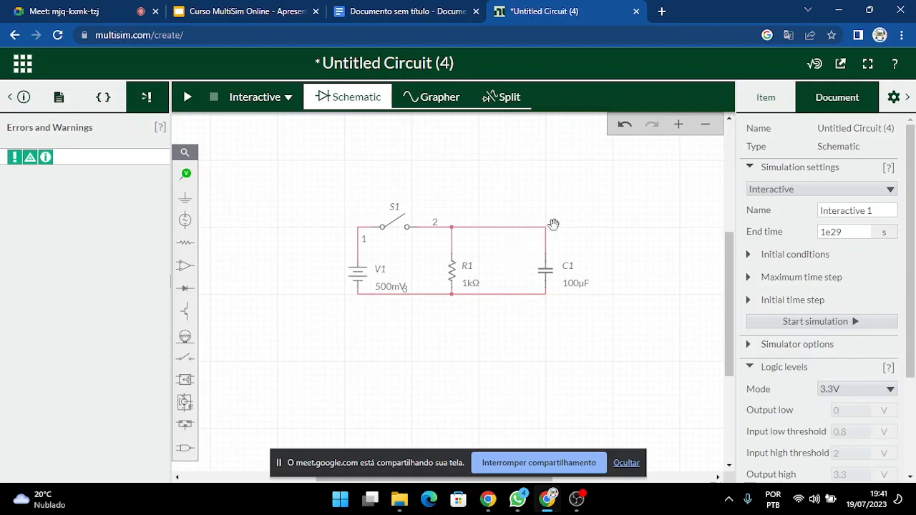
Place a voltage probe on the corner wire above C1, with its voltage reference on the wire at C1's lower end.
click(186, 173)
click(239, 204)
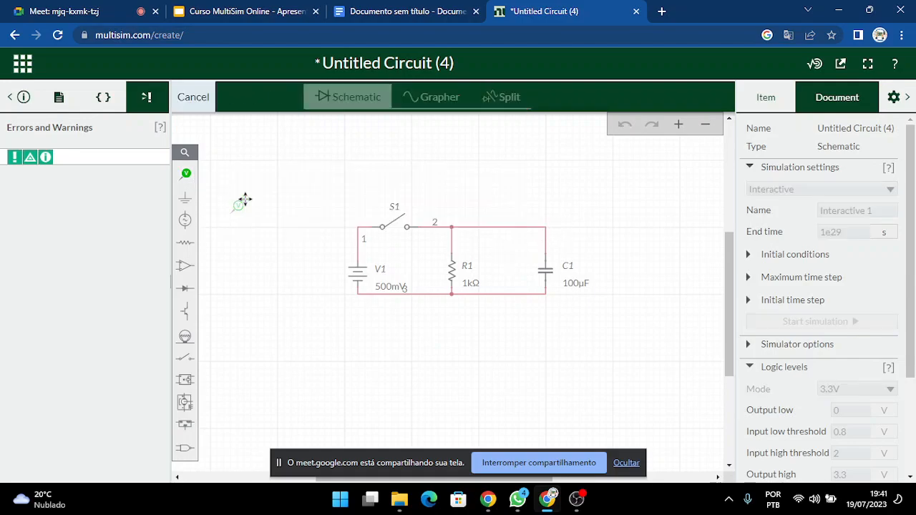
click(557, 211)
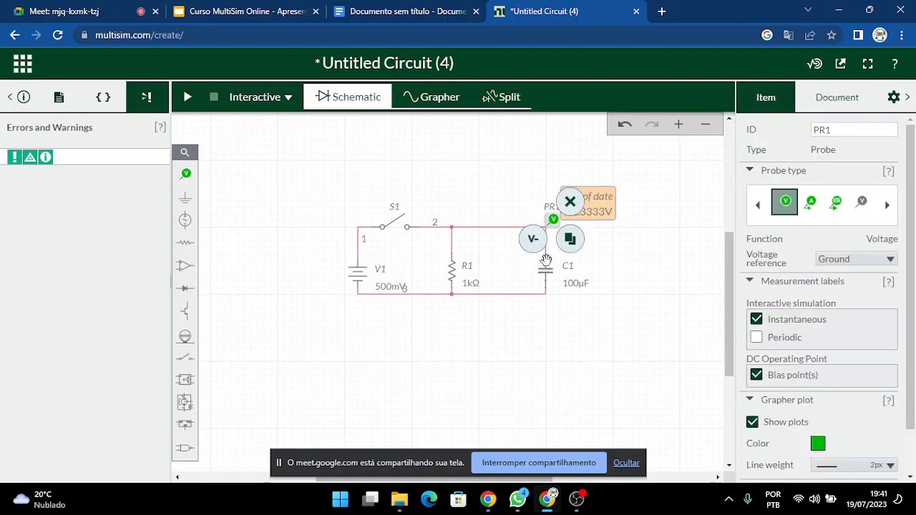
click(555, 282)
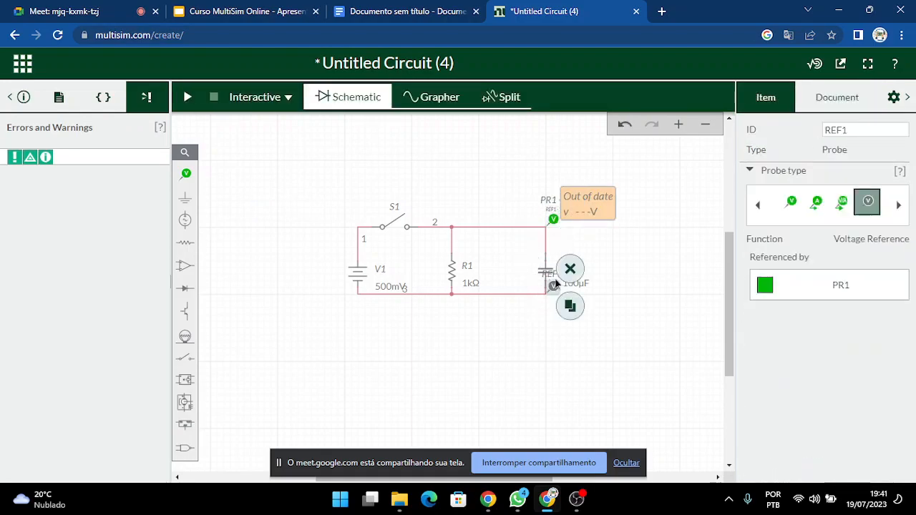
click(459, 364)
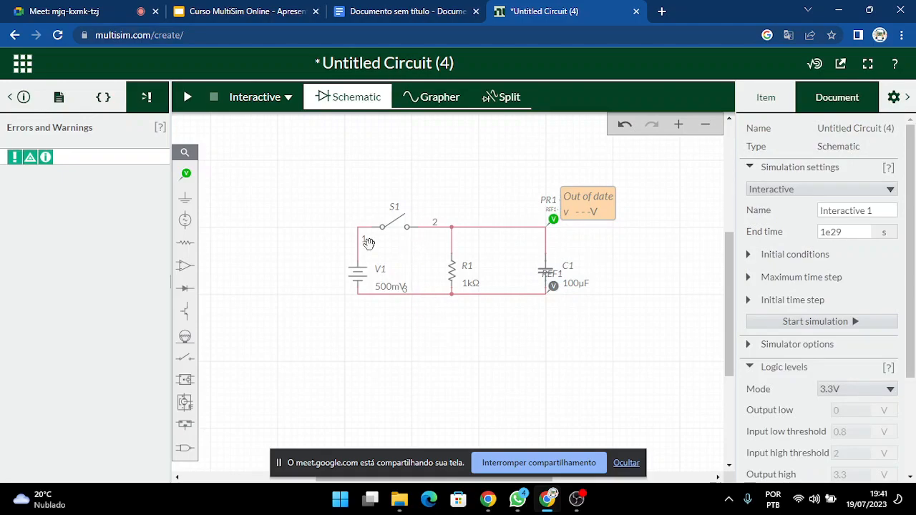
Place a current probe on the upper wire between R1 and C1.
click(185, 177)
click(280, 206)
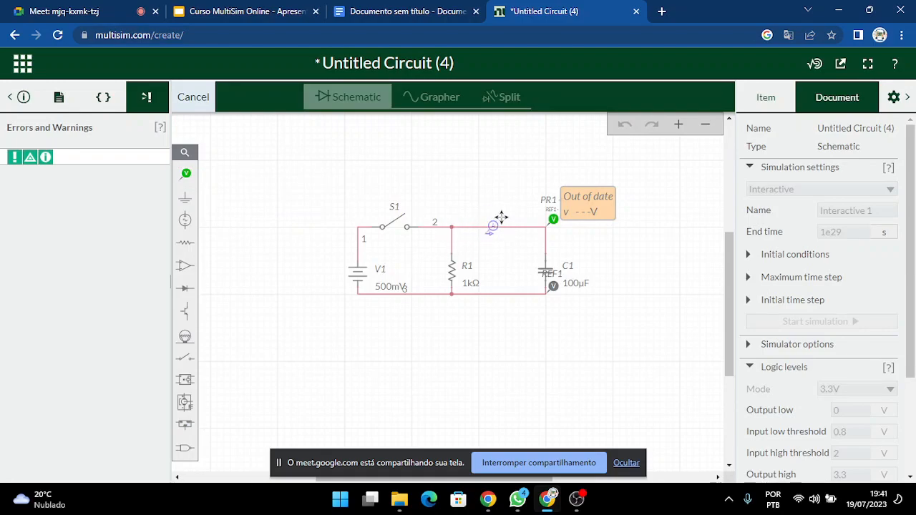
click(501, 218)
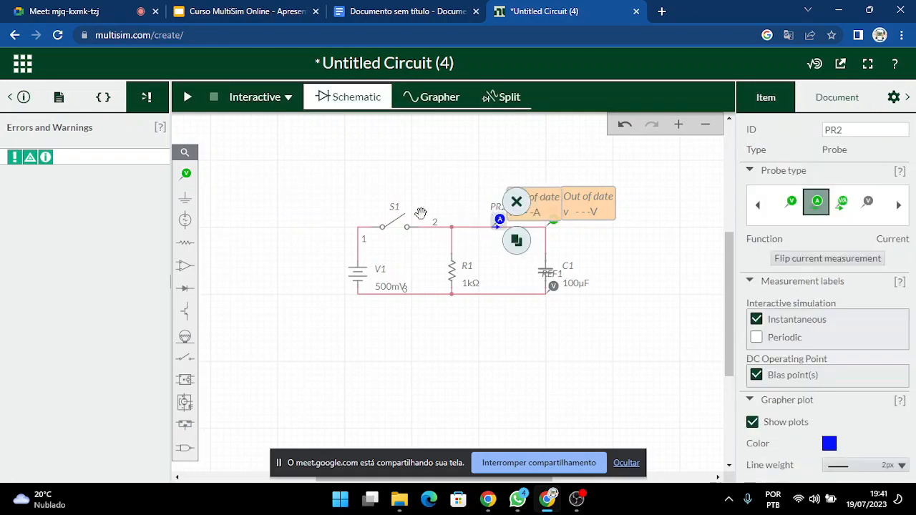
click(310, 230)
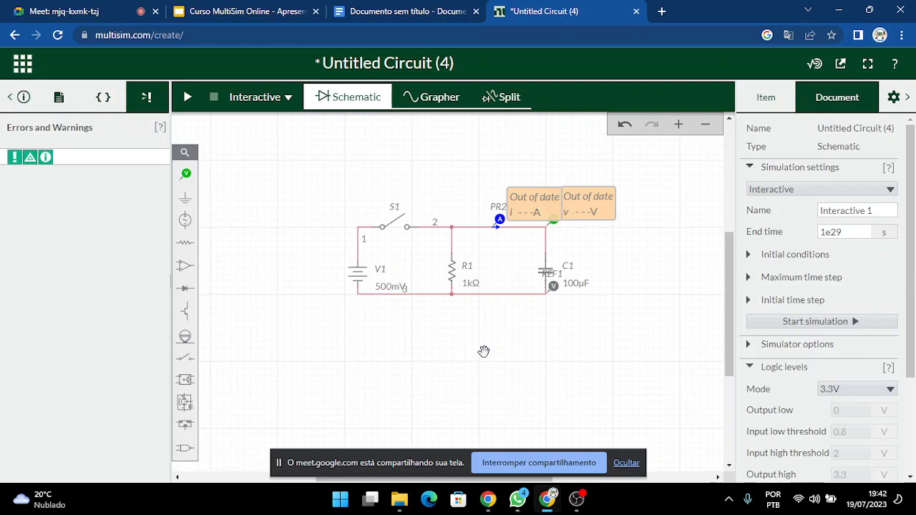
Hide the schematic's grid, net labels and component labels in the sheet settings.
scroll(484, 351, up, 3)
scroll(490, 361, down, 3)
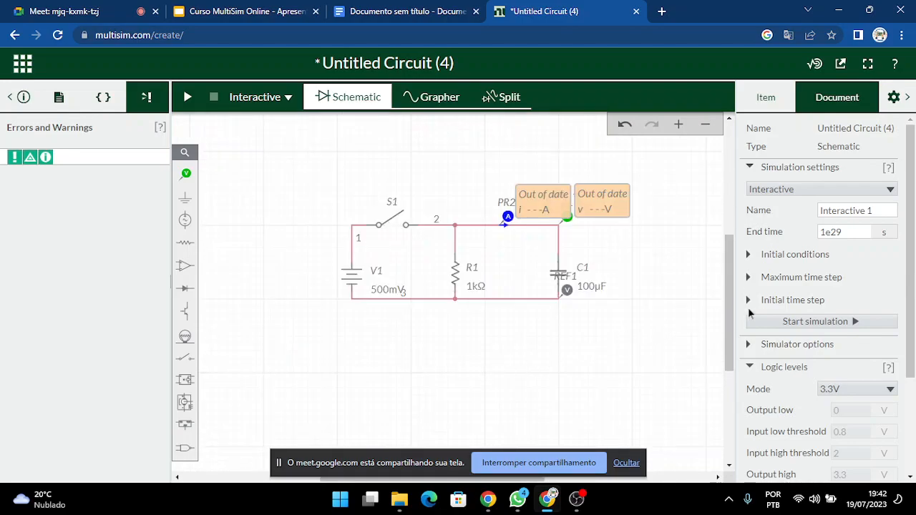
drag(729, 287, 733, 321)
scroll(751, 322, down, 2)
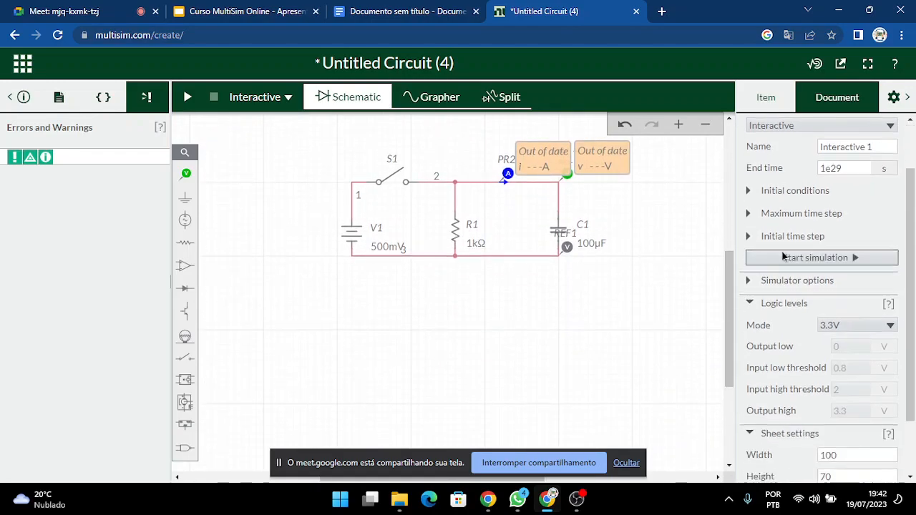
click(907, 97)
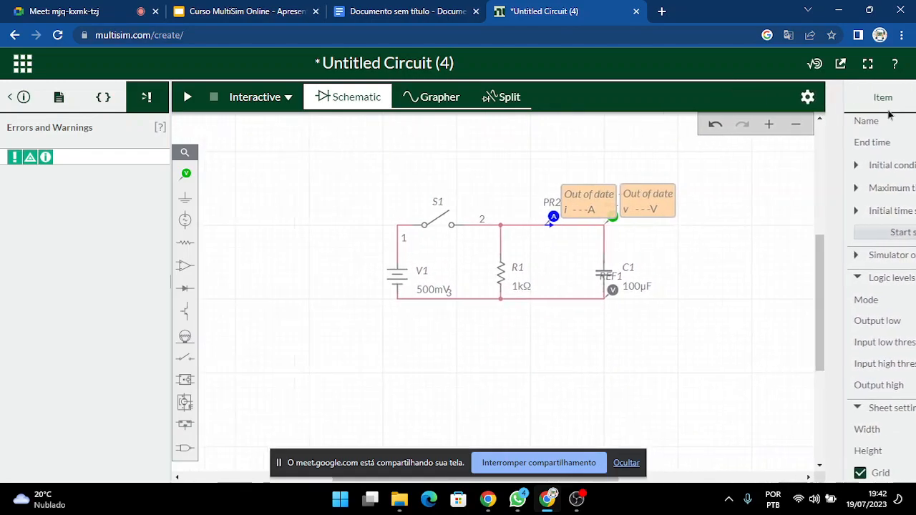
click(899, 97)
scroll(782, 440, down, 2)
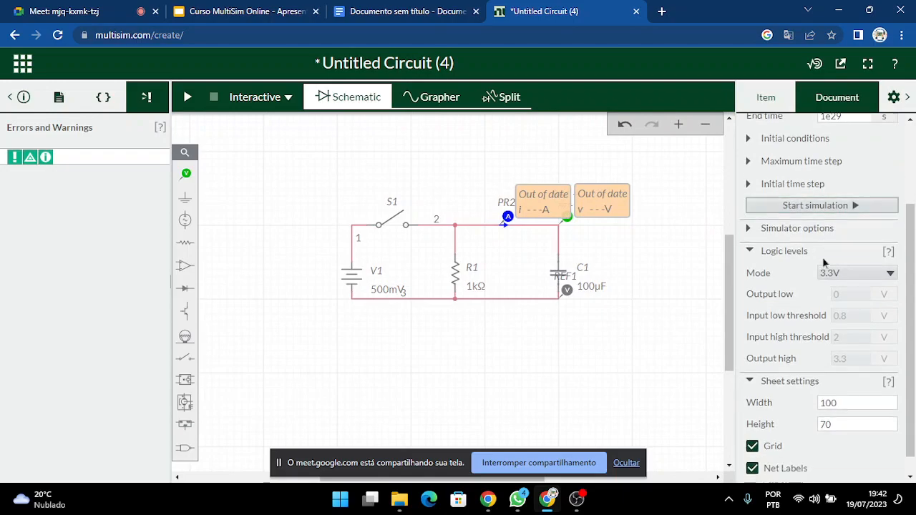
click(753, 447)
click(753, 470)
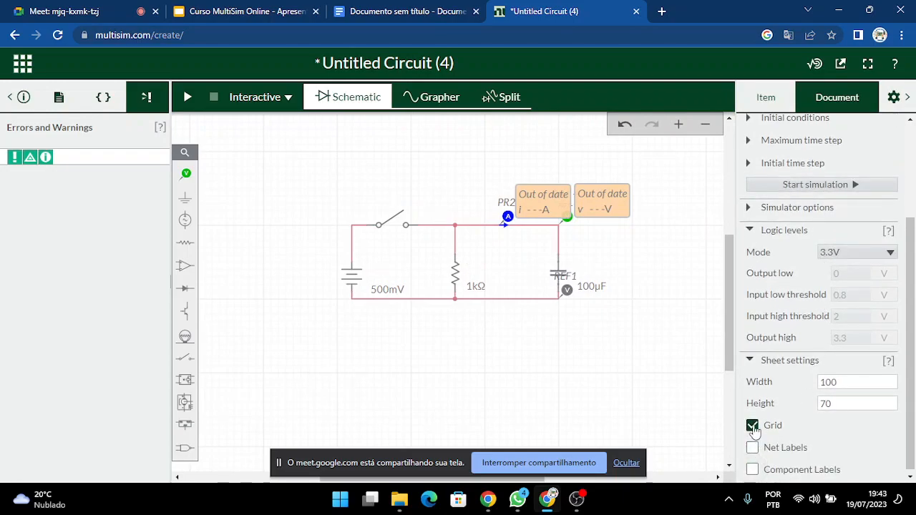
click(753, 426)
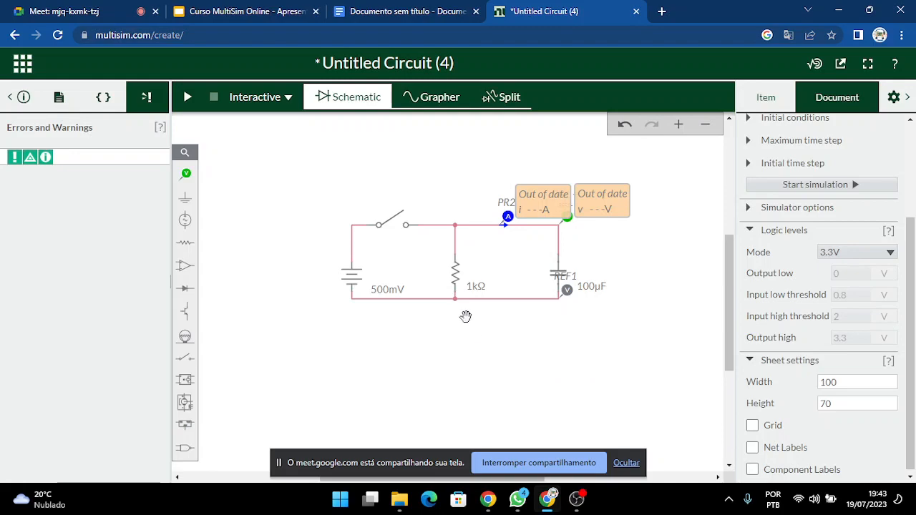
Place a ground on the junction at R1's lower end.
click(192, 203)
click(231, 230)
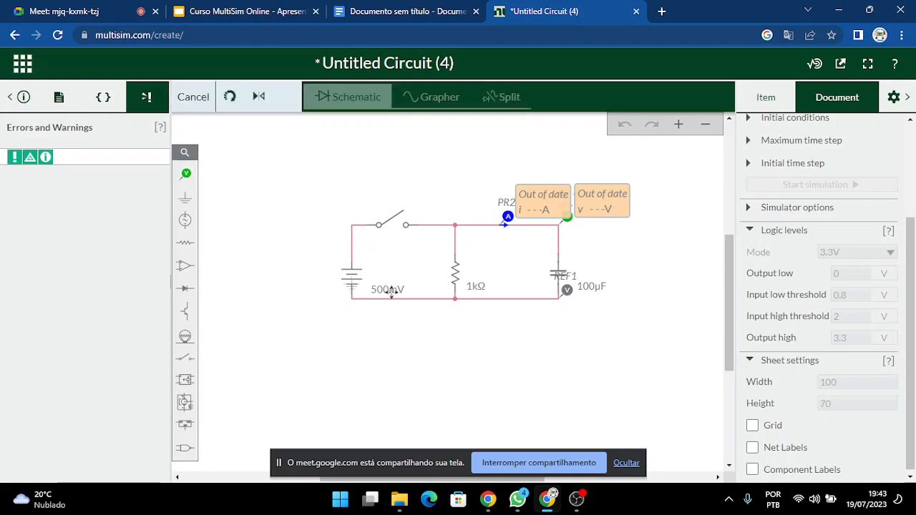
click(455, 305)
click(504, 361)
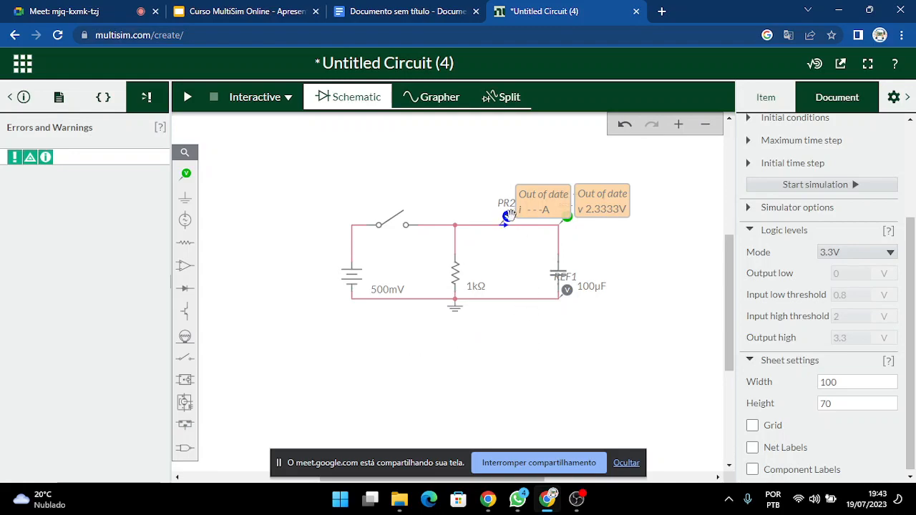
Move current probe PR2 along the upper wire closer to R1, and check the Google Meet call before returning to the circuit.
drag(508, 215, 478, 217)
click(318, 358)
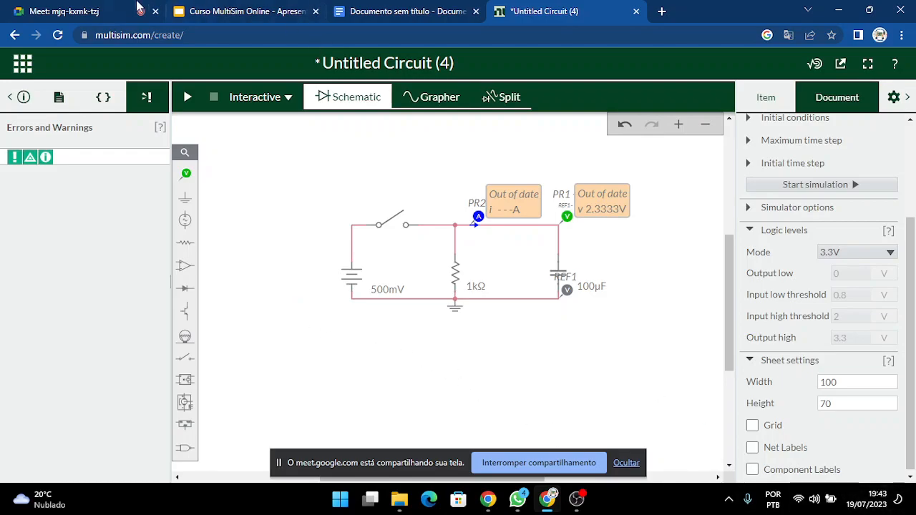
click(97, 10)
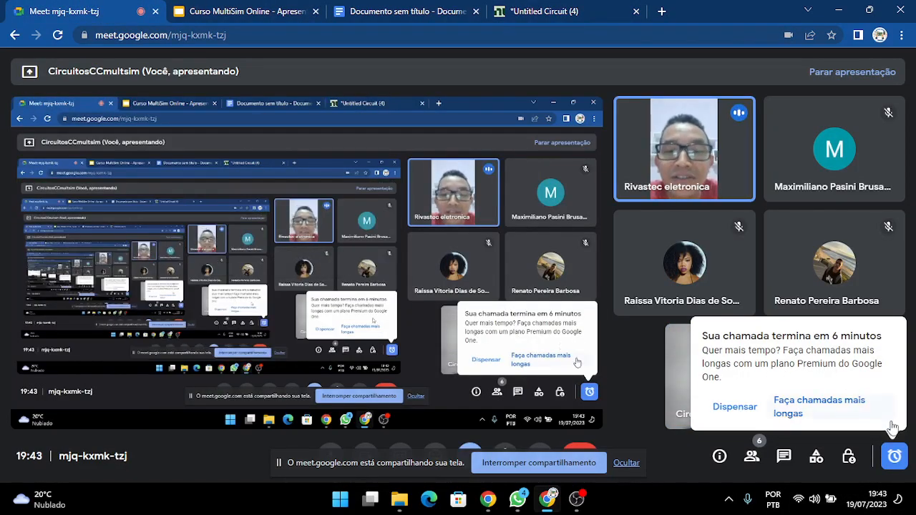
click(522, 11)
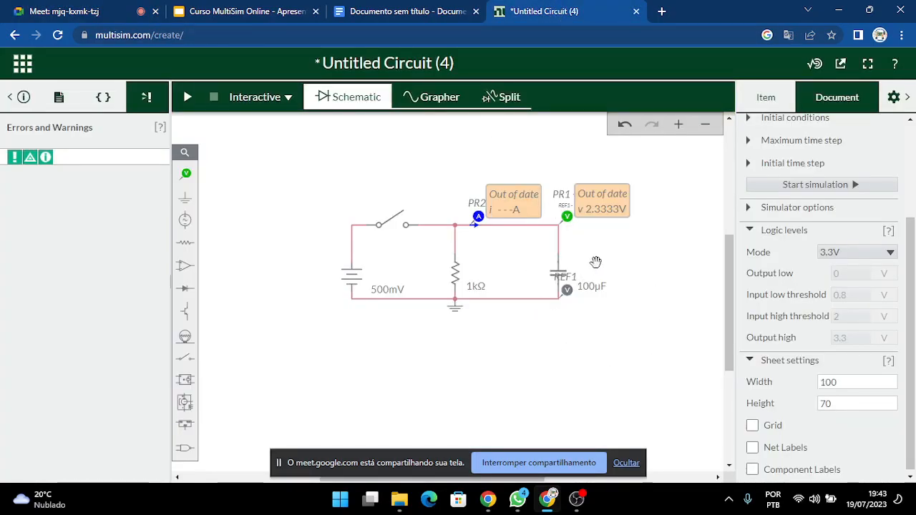
Delete voltage probe PR1, current probe PR2 and the 100 µF capacitor.
click(566, 216)
key(Delete)
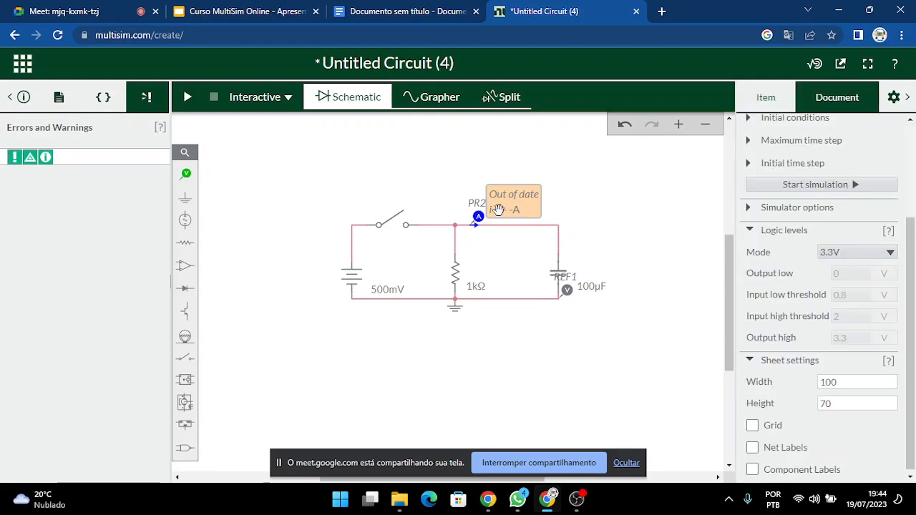
click(479, 217)
key(Delete)
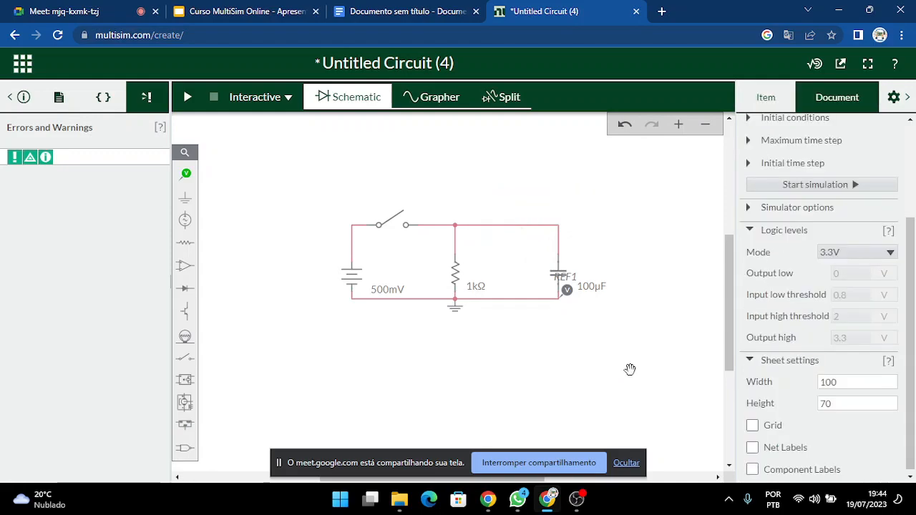
click(556, 276)
key(Delete)
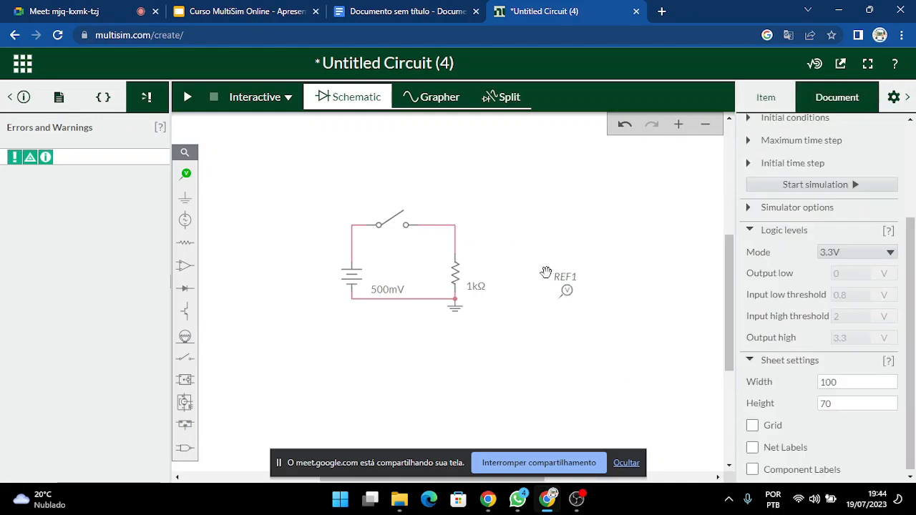
Place an inductor to the right of the 1 kΩ resistor and rotate it to vertical.
click(184, 242)
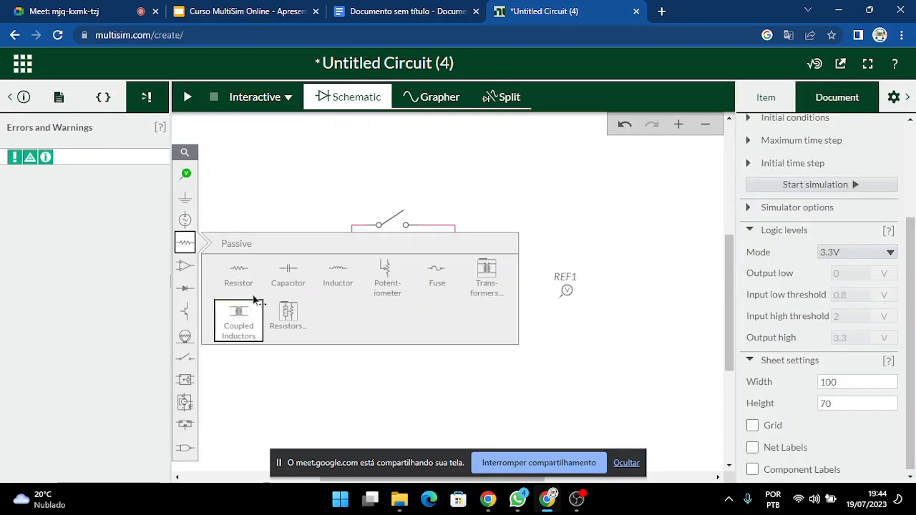
click(333, 278)
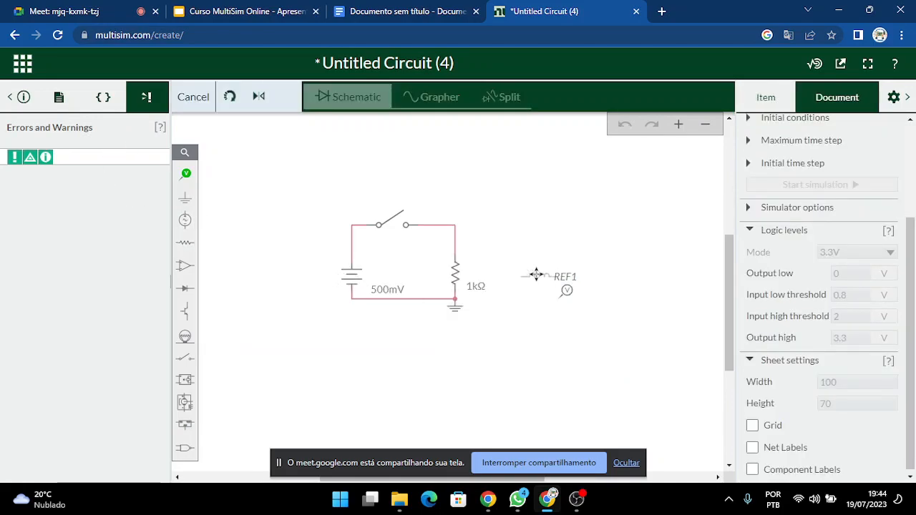
click(553, 261)
click(525, 282)
click(669, 257)
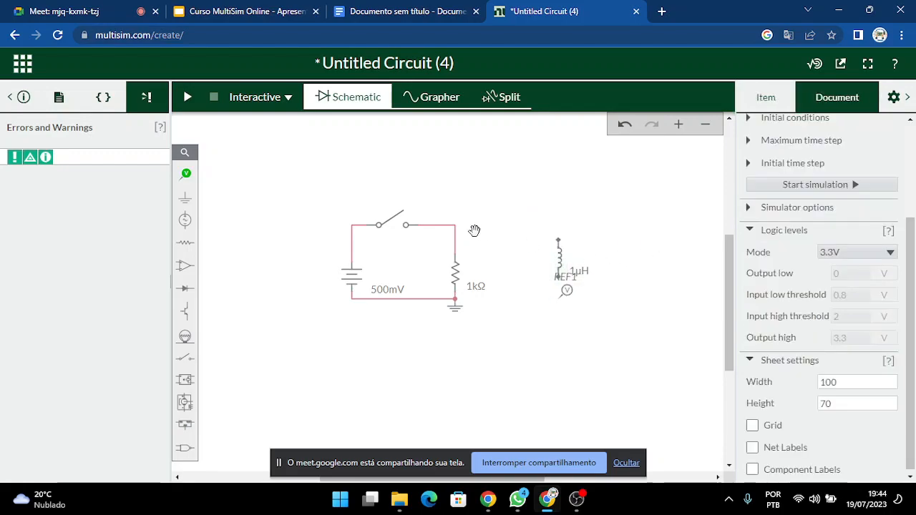
Wire the inductor in parallel with the 1 kΩ resistor, from the switch's output wire to the ground junction.
click(559, 240)
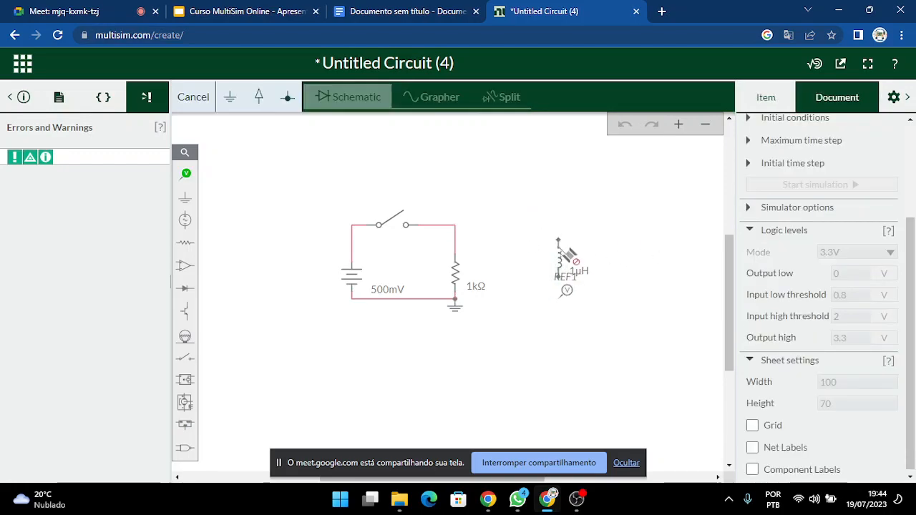
click(451, 226)
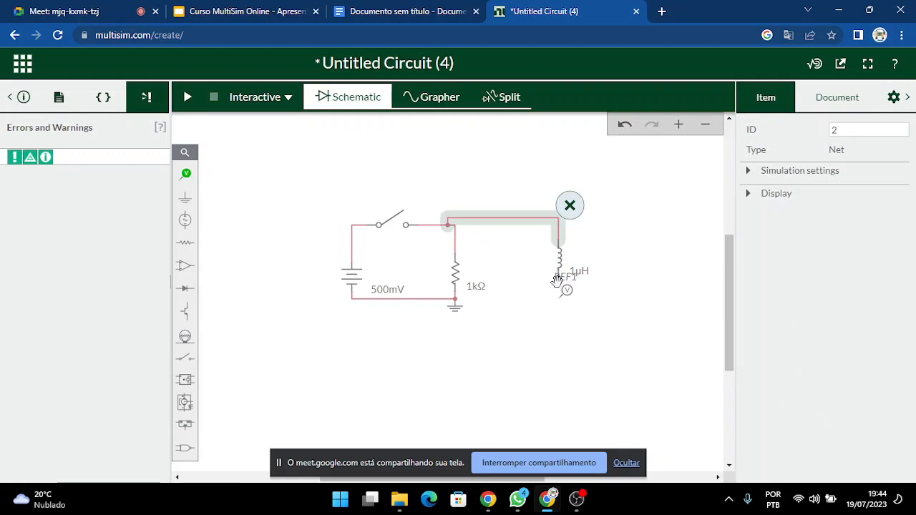
click(567, 289)
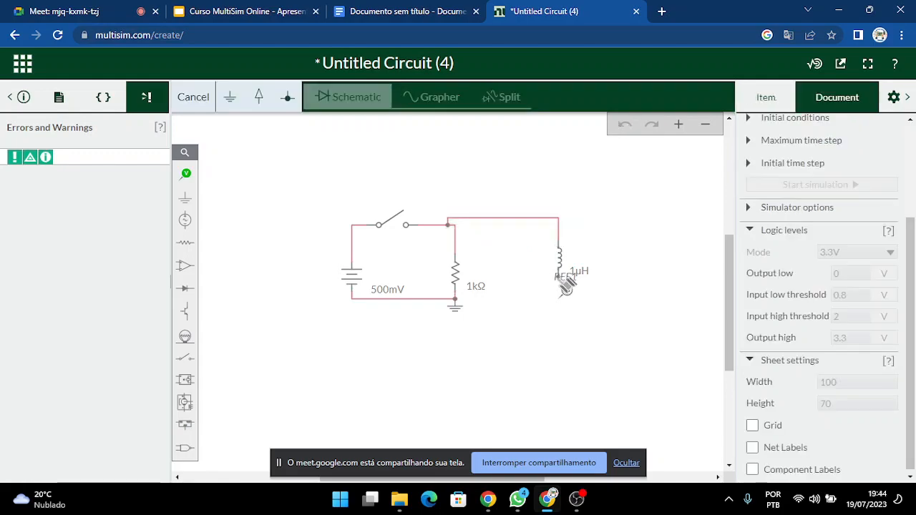
click(459, 301)
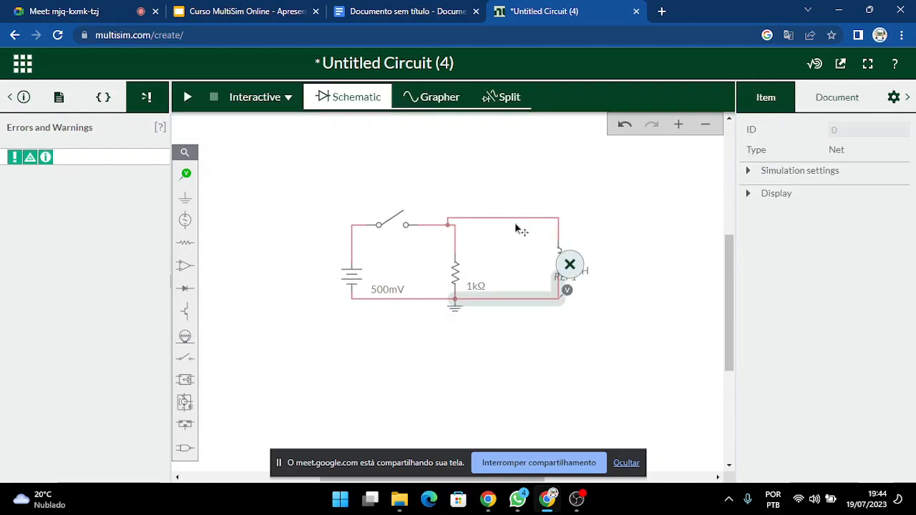
click(514, 221)
click(594, 264)
Delete voltage reference probe REF1 beside the inductor.
click(569, 291)
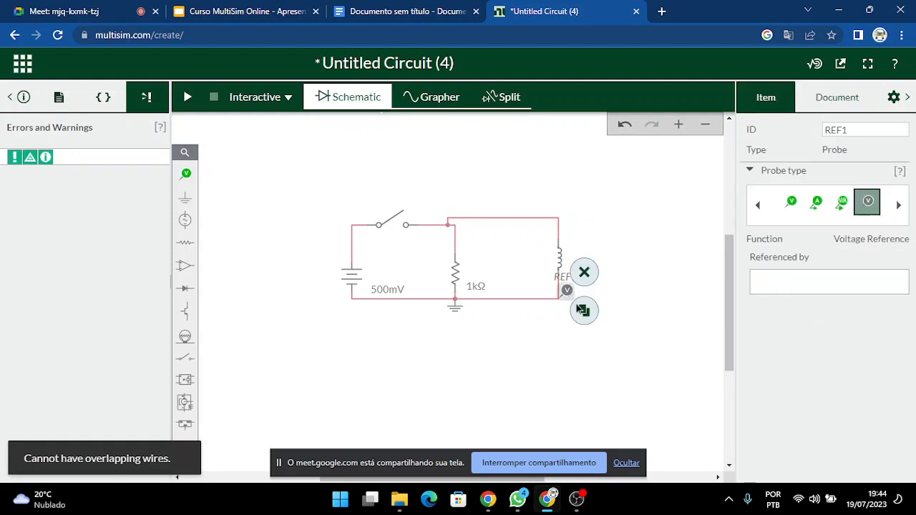
key(Delete)
click(581, 273)
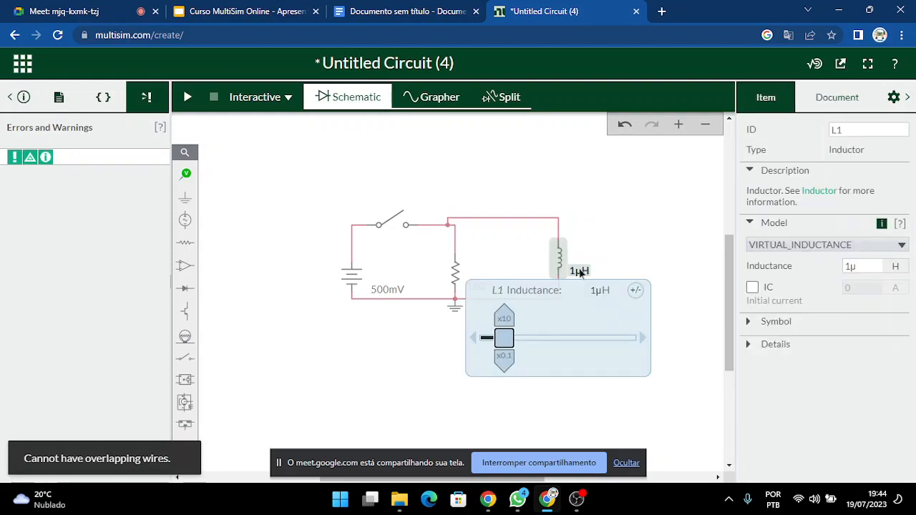
Select inductor L1 and open its inductance value for editing, then deselect it.
click(565, 258)
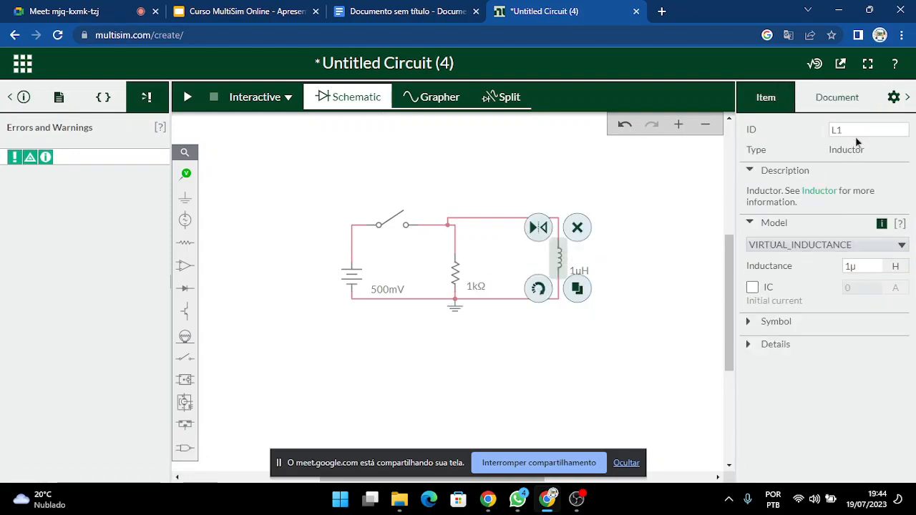
click(872, 265)
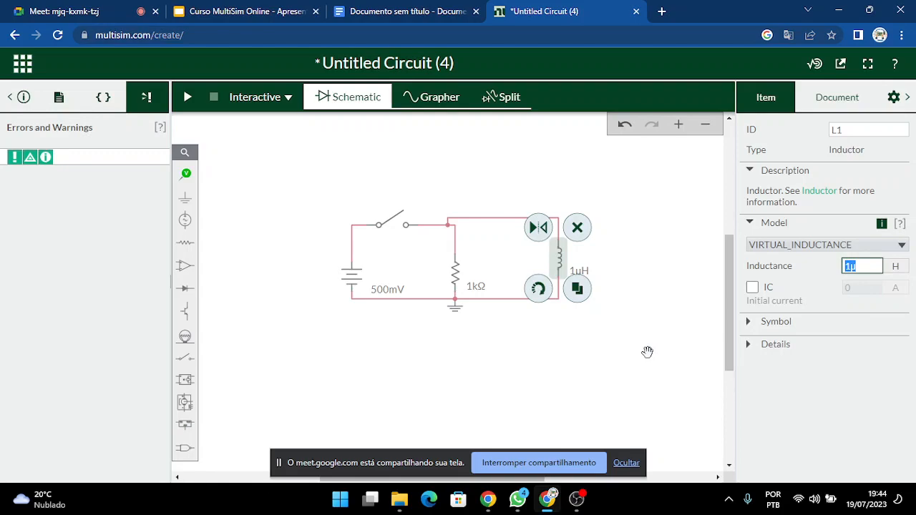
click(624, 385)
scroll(674, 301, down, 3)
scroll(674, 301, up, 3)
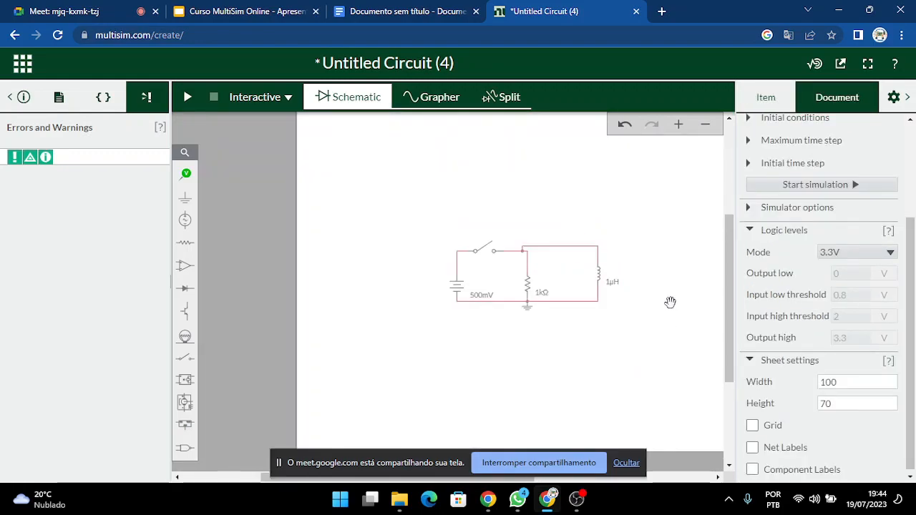
Check the course slides, switch to the Google Meet call and stop sharing the screen.
click(229, 11)
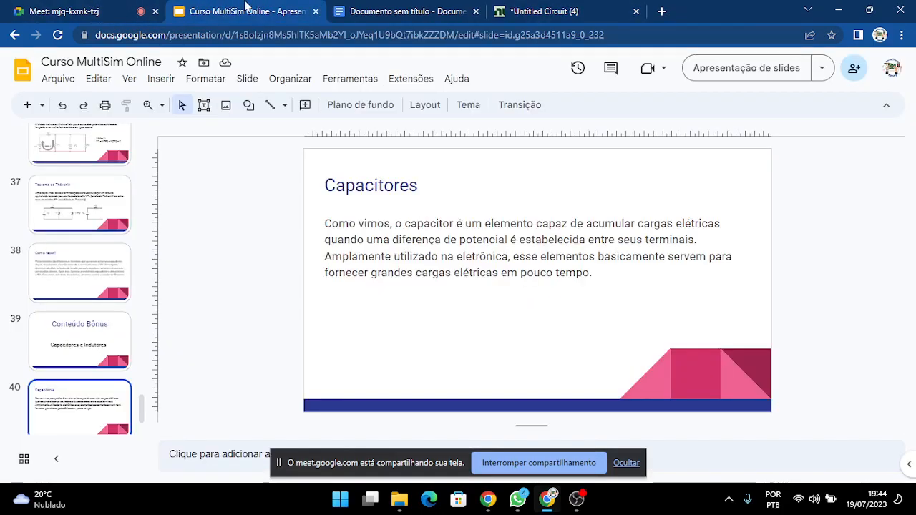
click(72, 11)
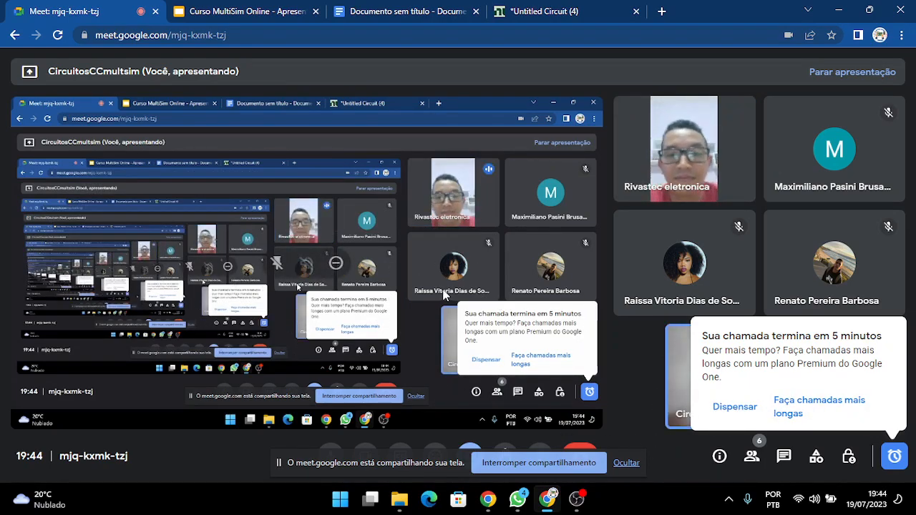
click(549, 465)
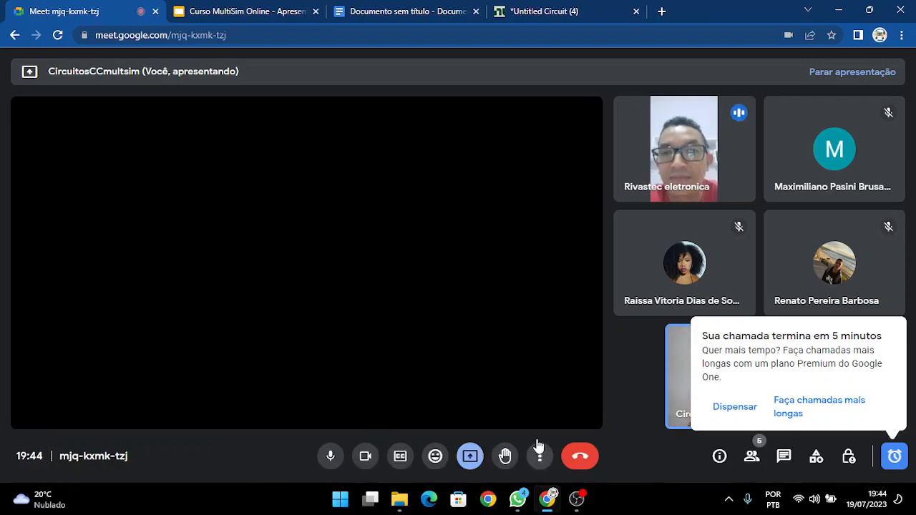